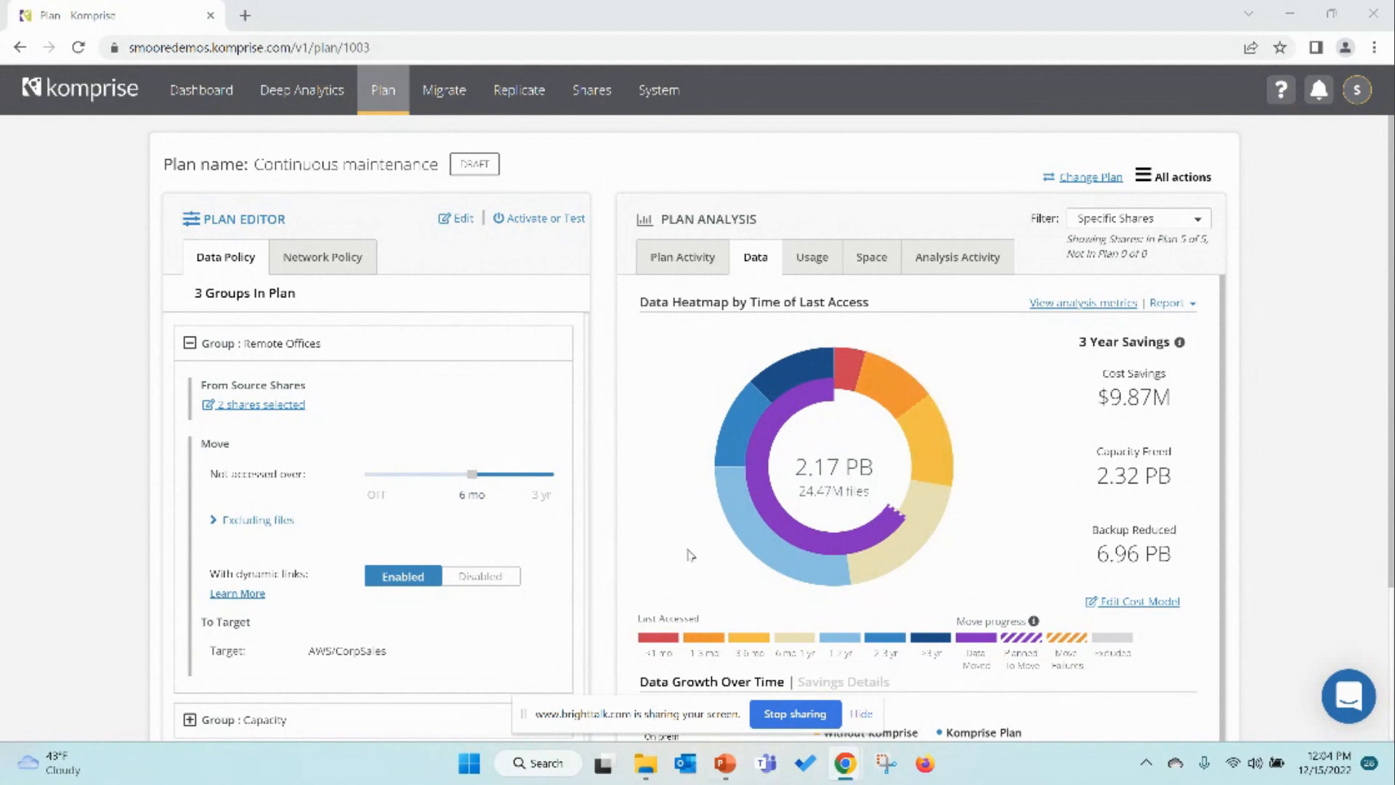
# Step: Filter the plan analysis to show only the specific share nfs://172.12.98.31/nfs/Admin
pyautogui.moveTo(716, 491)
pyautogui.moveTo(784, 372)
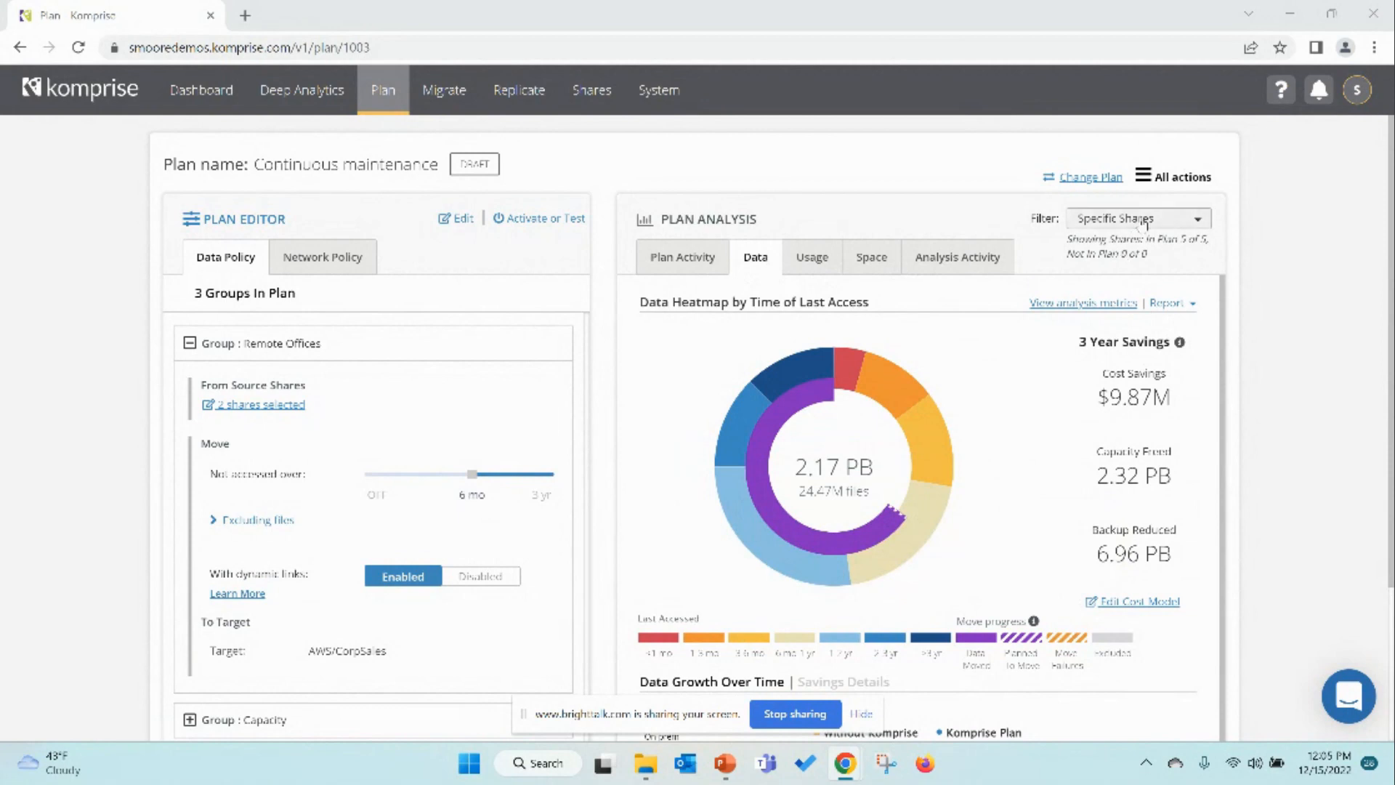
pyautogui.click(1198, 221)
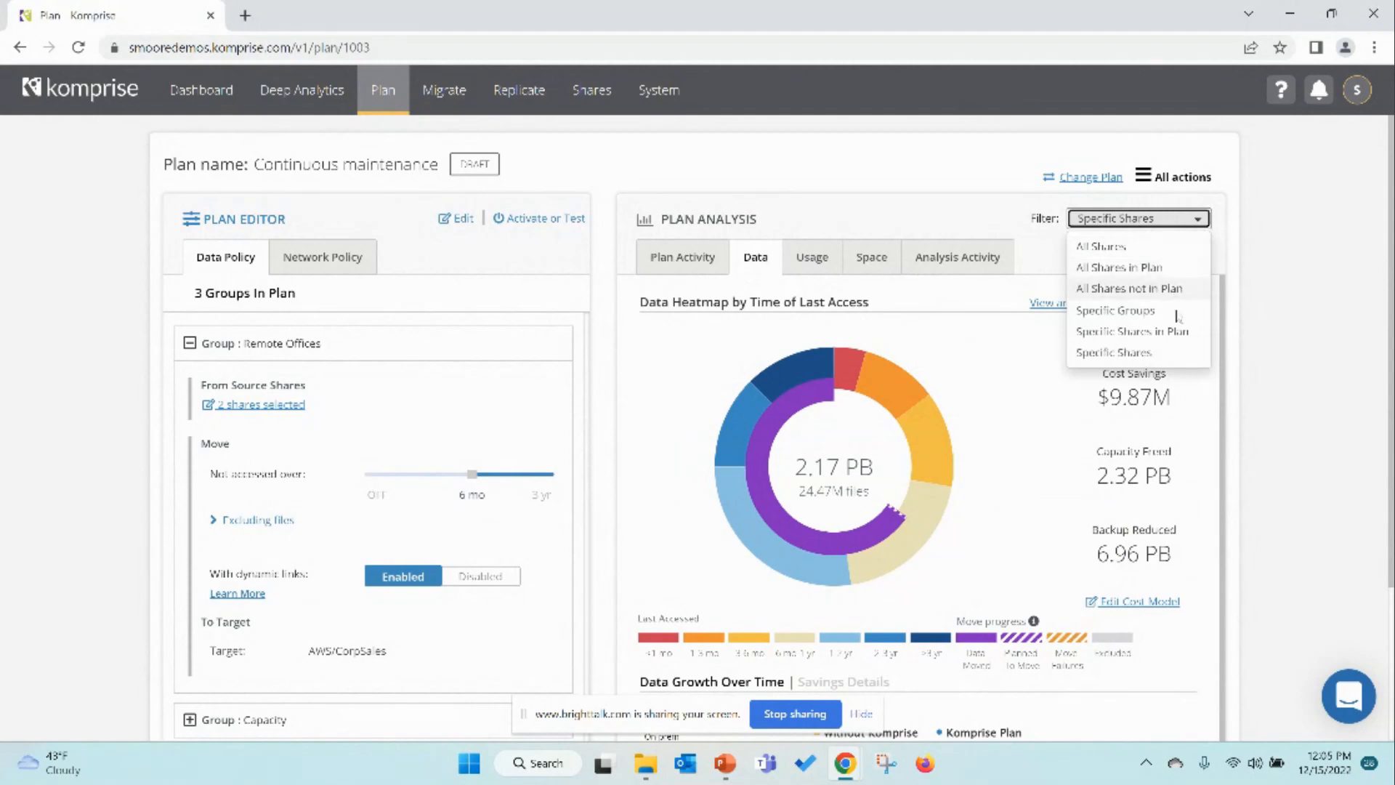
pyautogui.click(1161, 354)
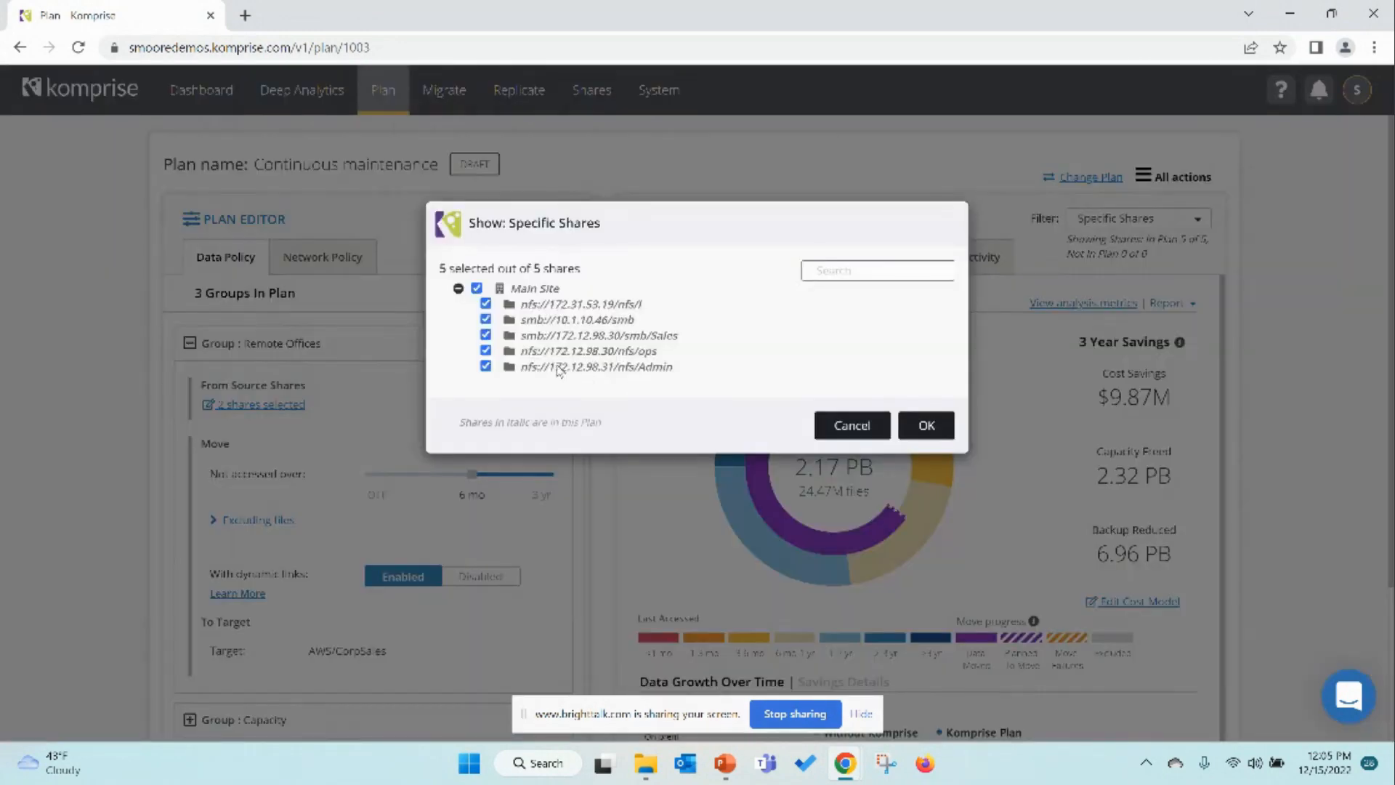
pyautogui.click(477, 289)
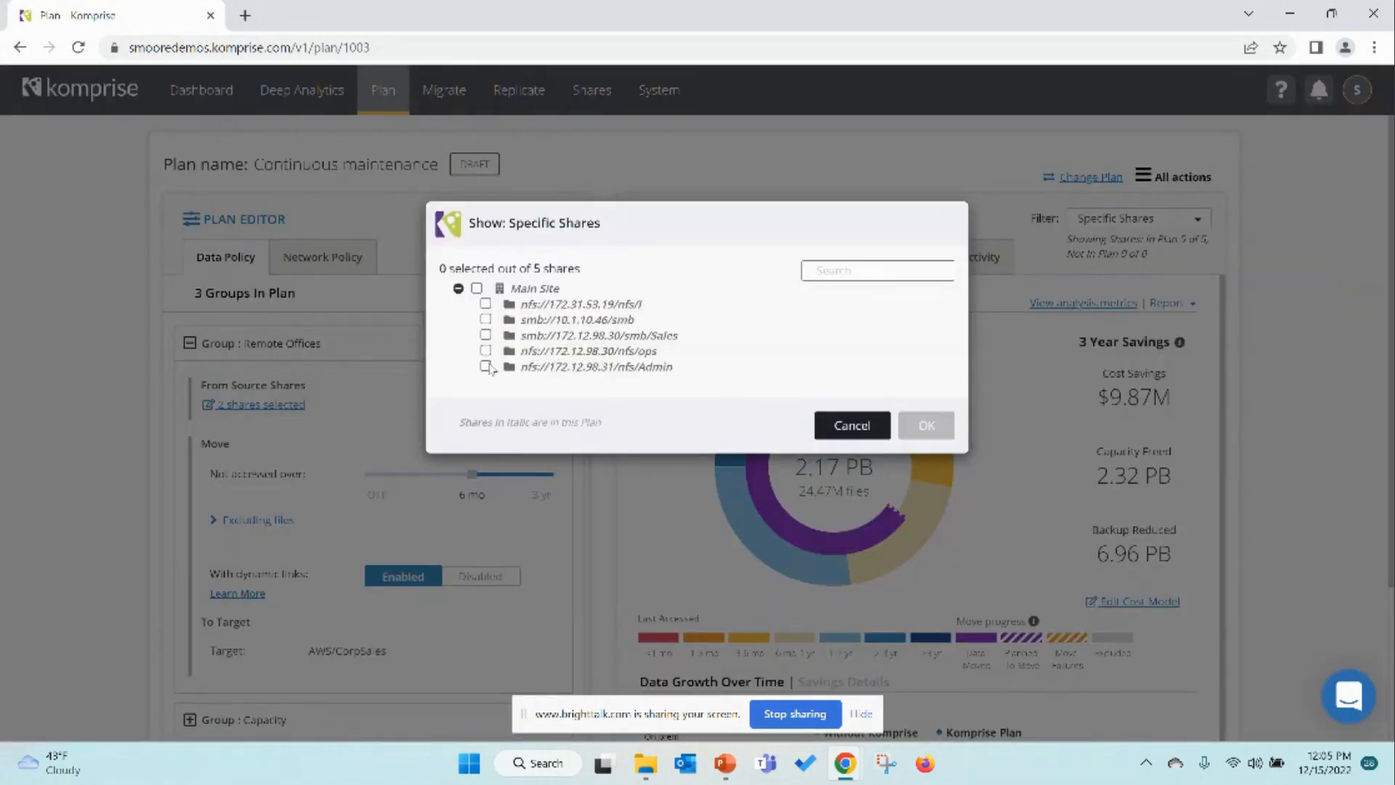
pyautogui.click(486, 367)
pyautogui.click(910, 427)
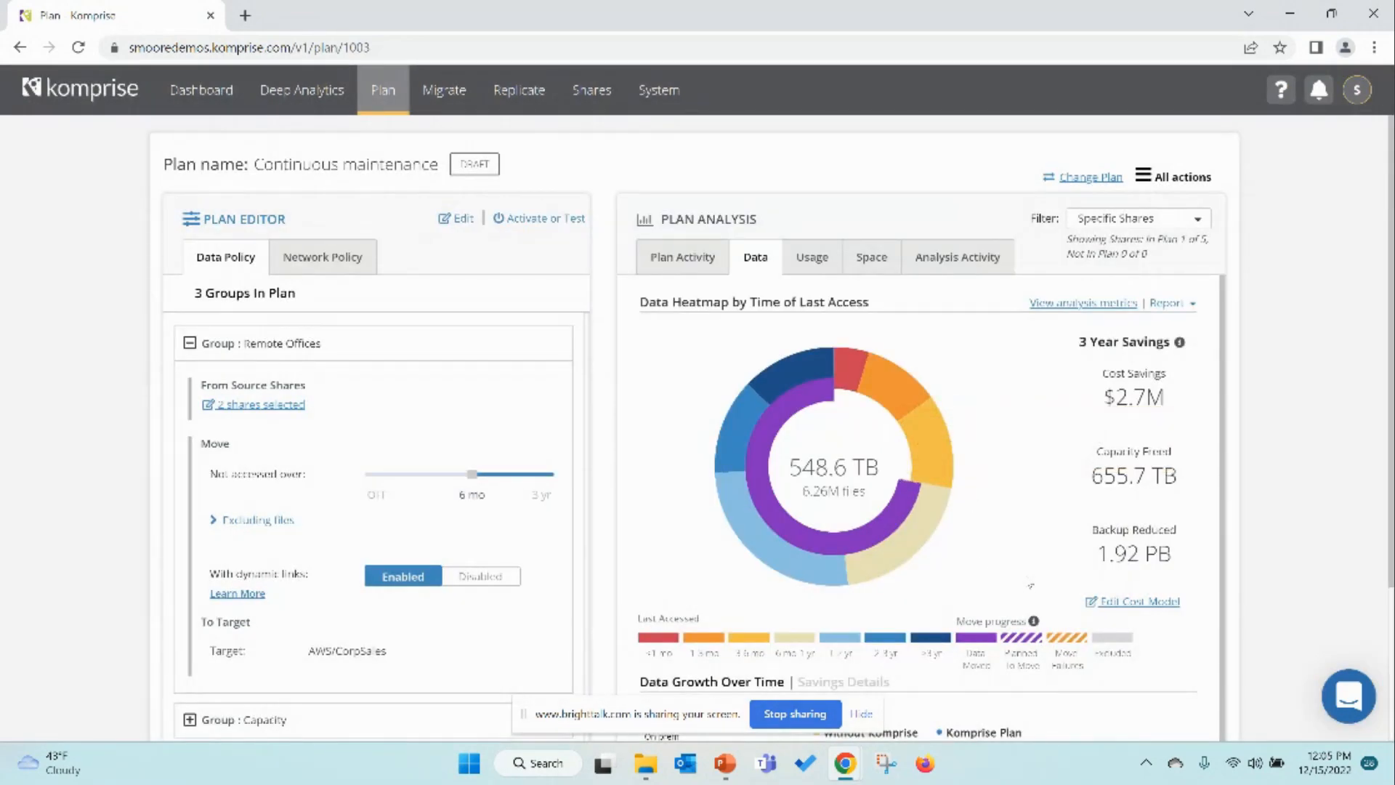
# Step: Filter the plan analysis to show only the Remote Offices group
pyautogui.click(1196, 220)
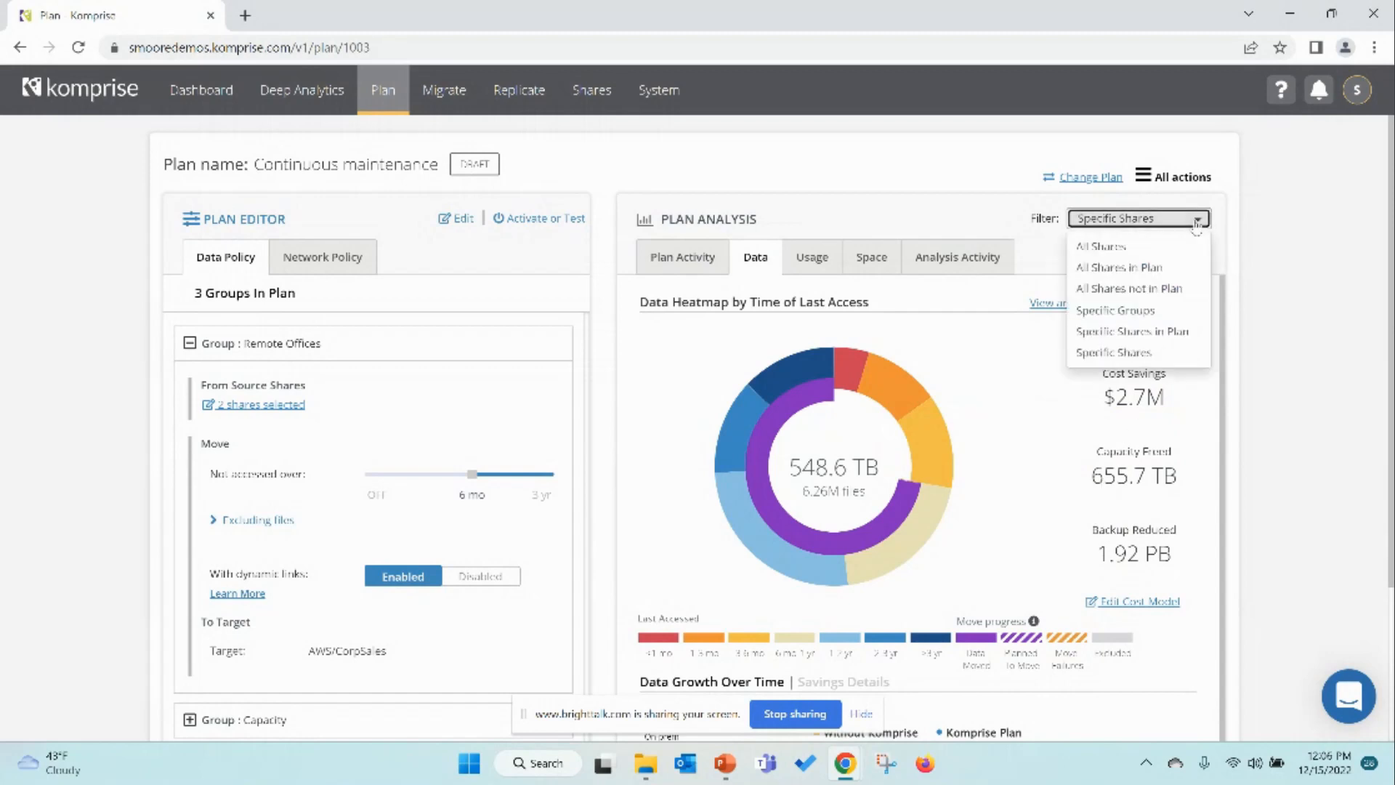
pyautogui.click(1146, 311)
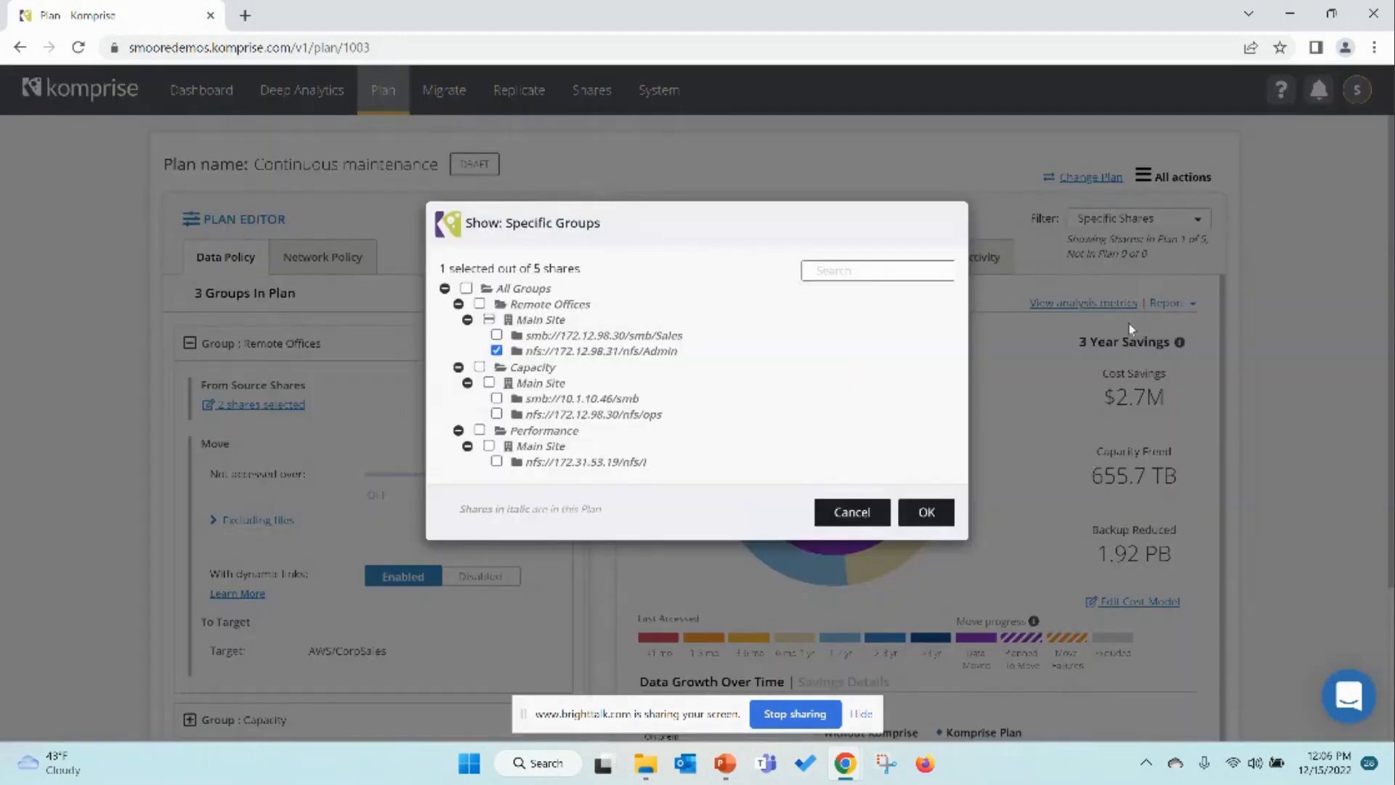
pyautogui.click(466, 288)
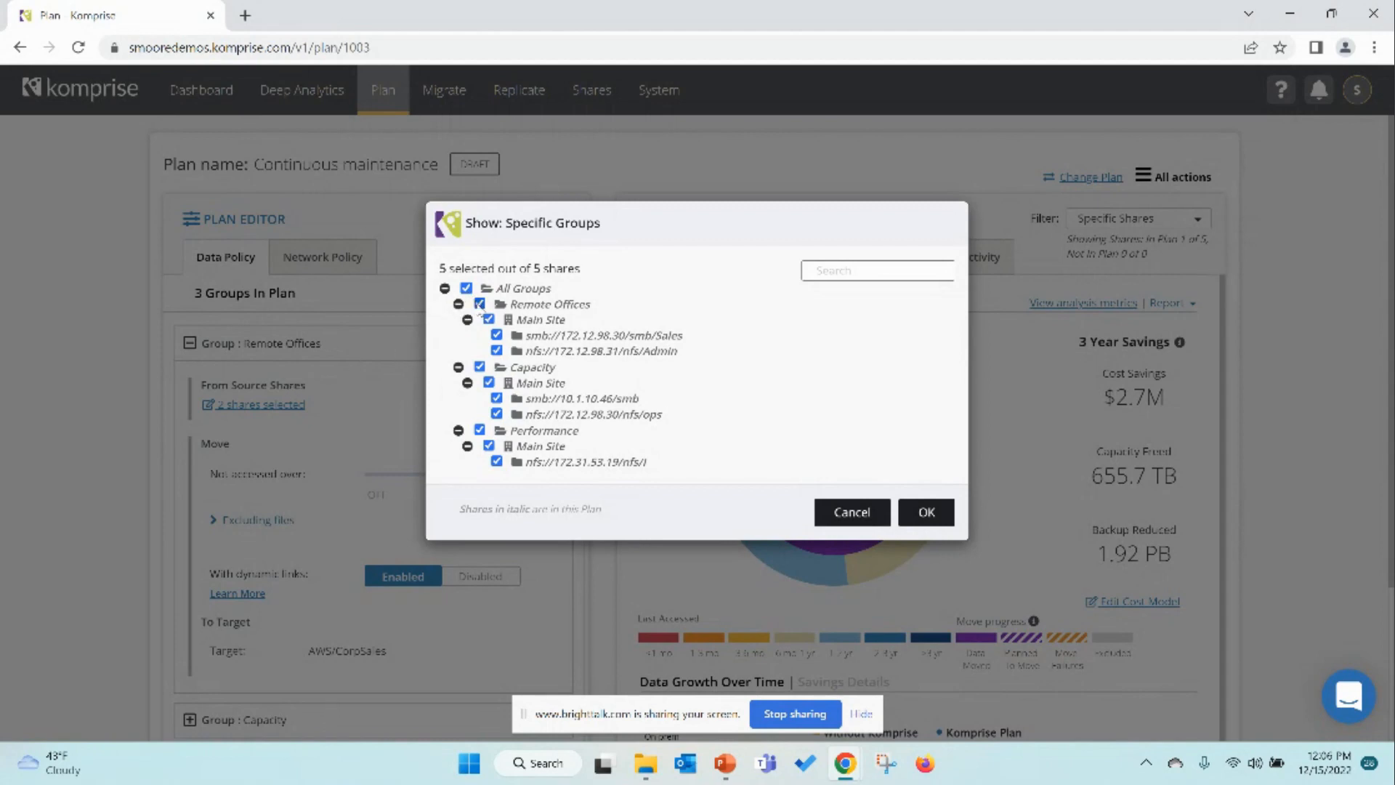
pyautogui.click(466, 288)
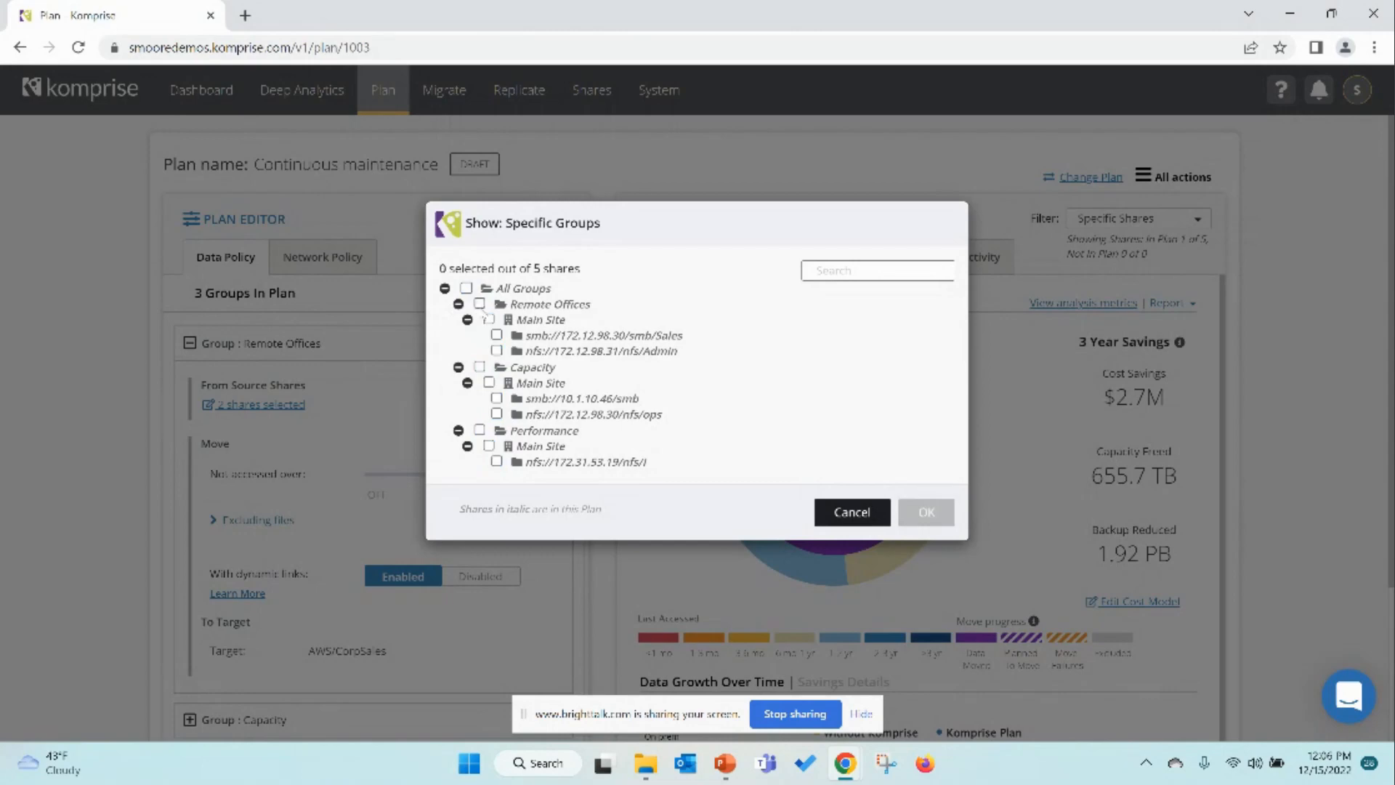
pyautogui.click(479, 304)
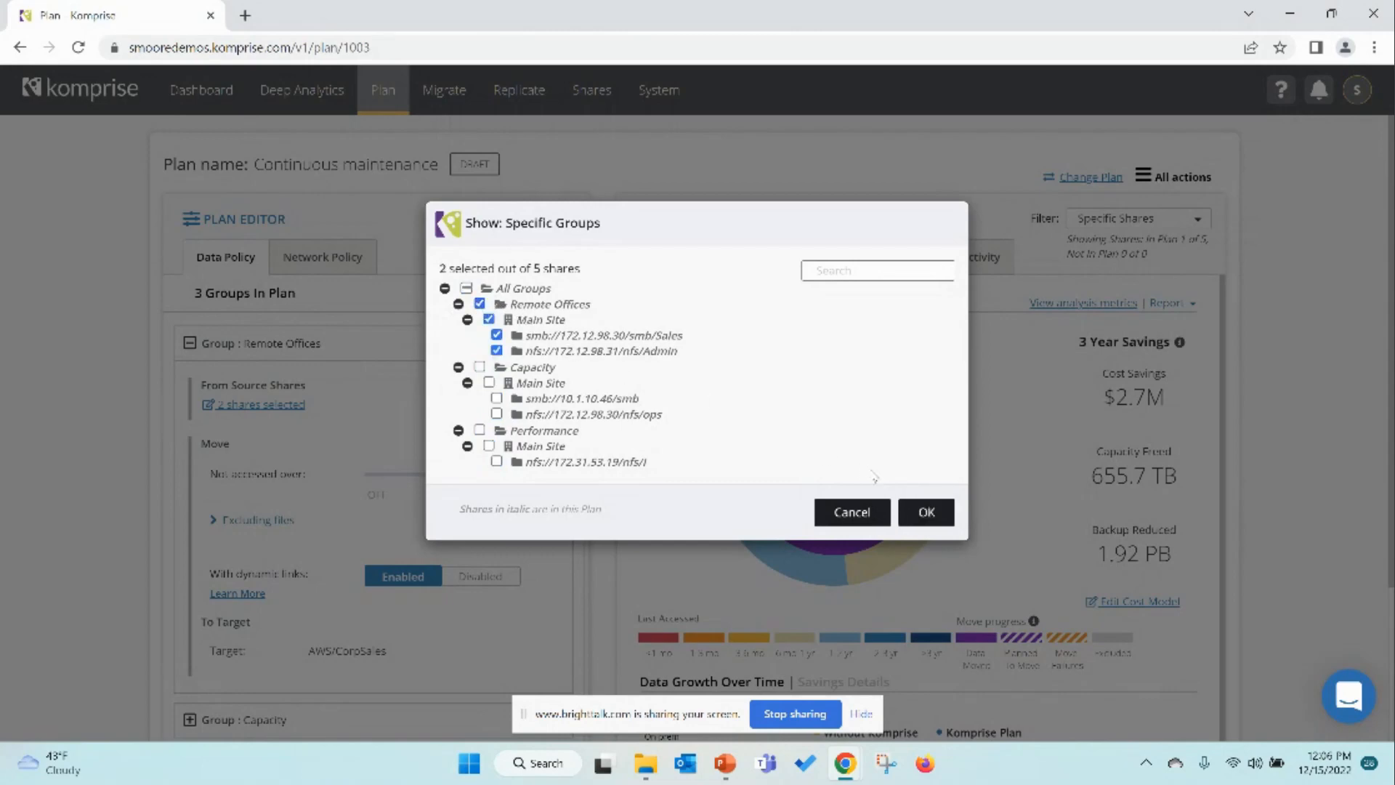
pyautogui.click(926, 511)
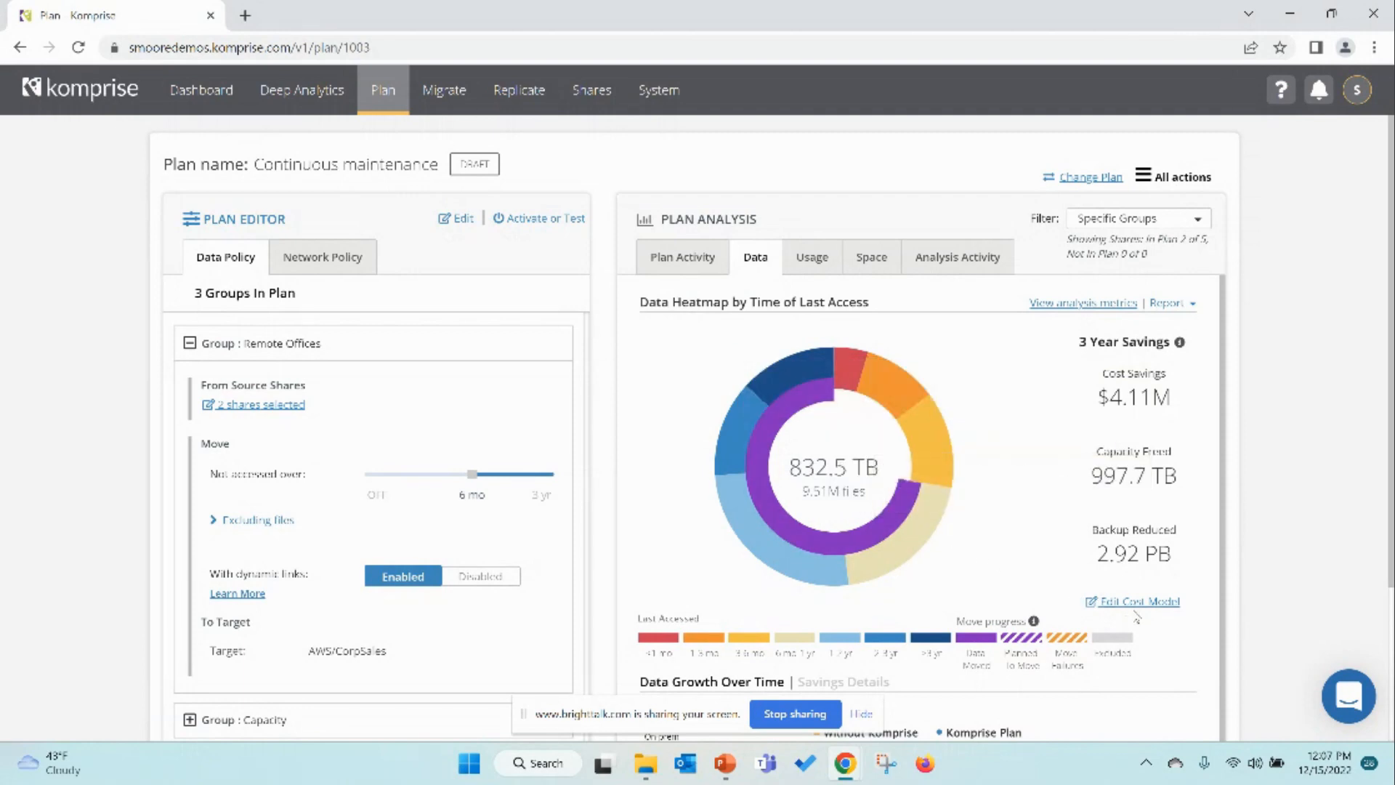
# Step: Open the Date Ranges editor in the system settings
pyautogui.scroll(-2, 1137, 618)
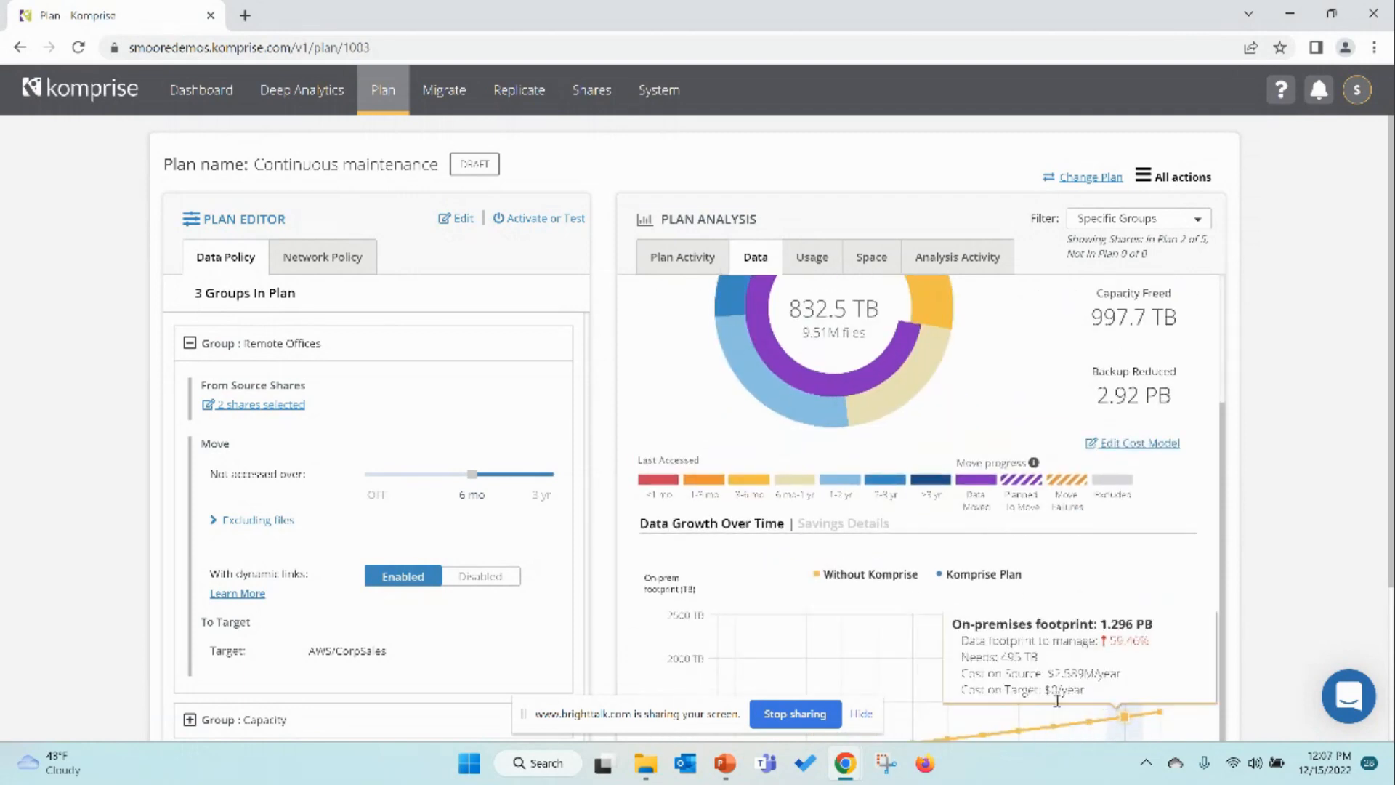
pyautogui.scroll(2, 1013, 480)
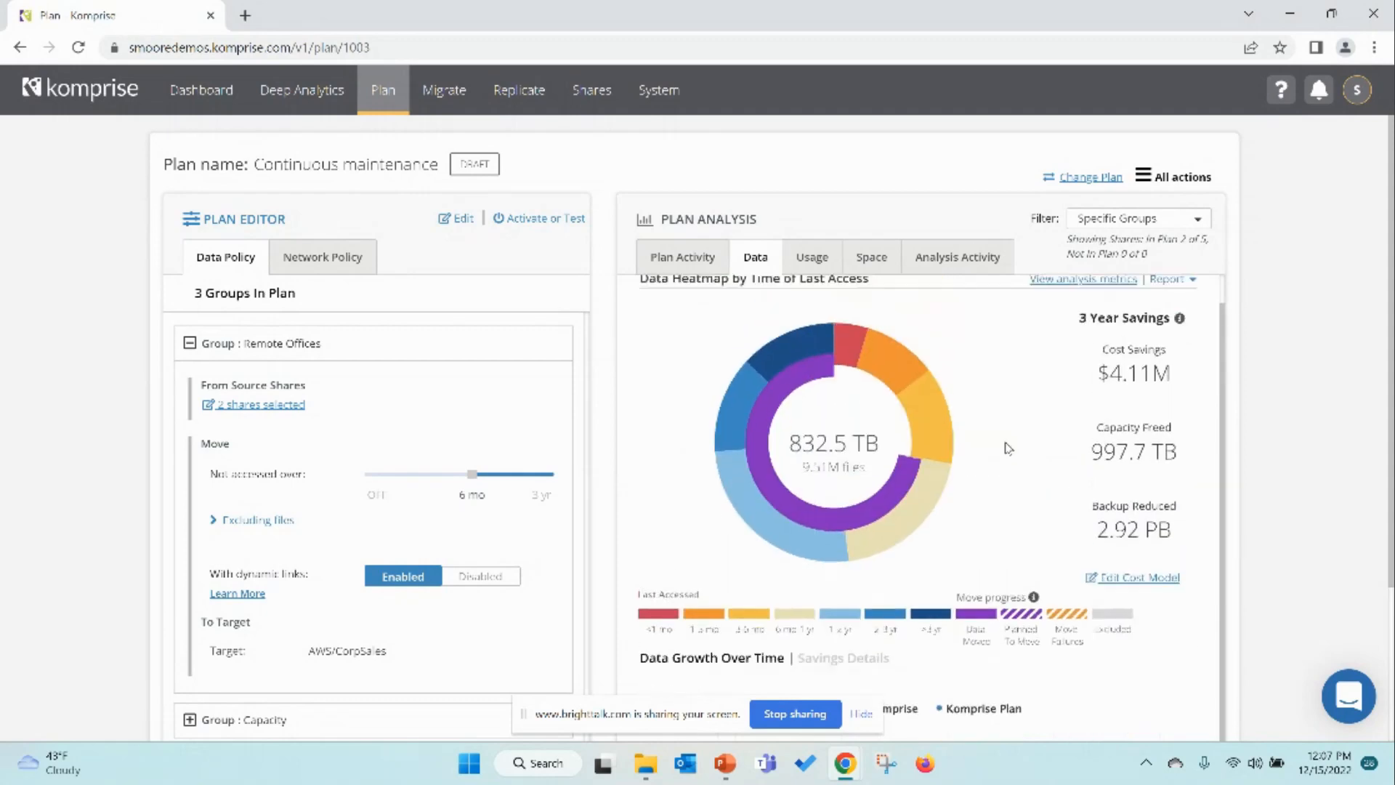
pyautogui.scroll(1, 1010, 436)
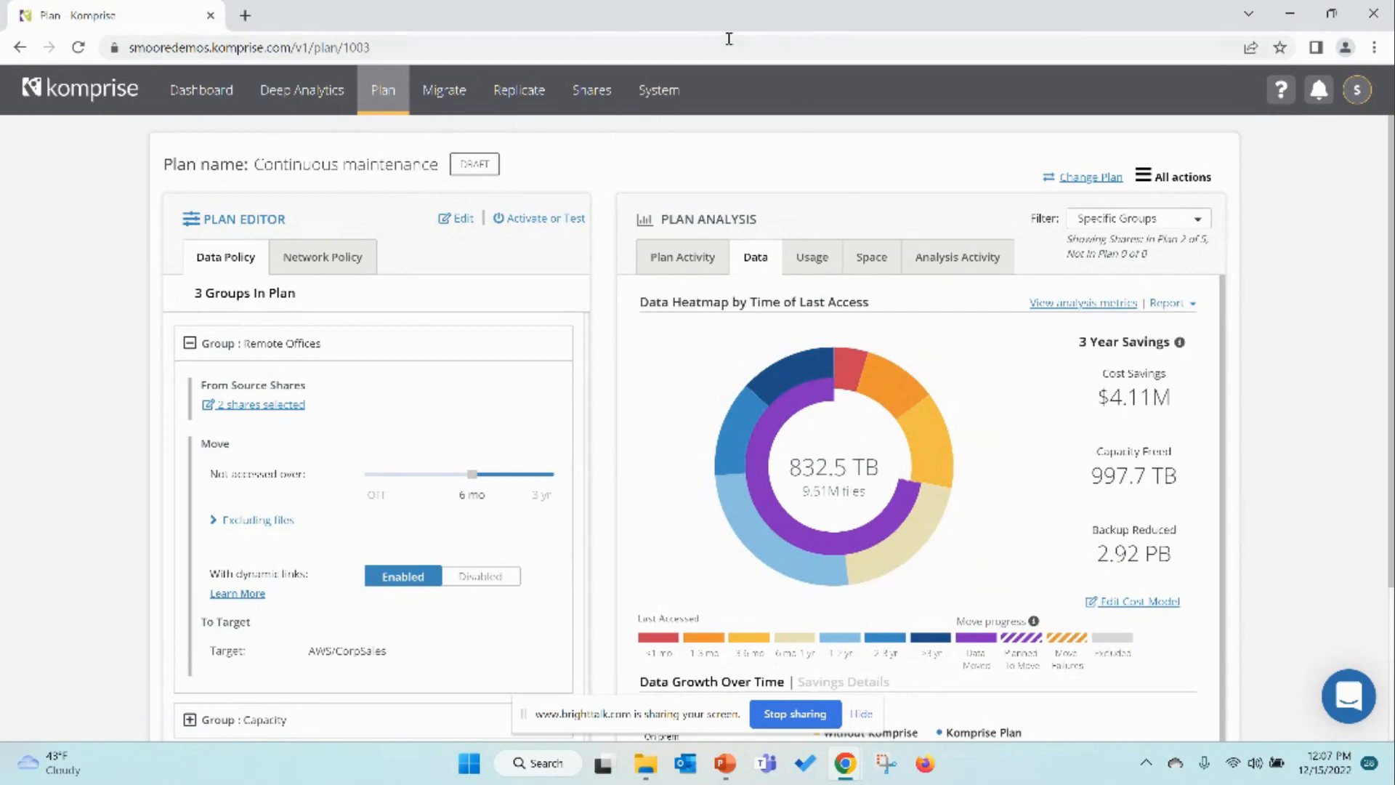
pyautogui.click(680, 109)
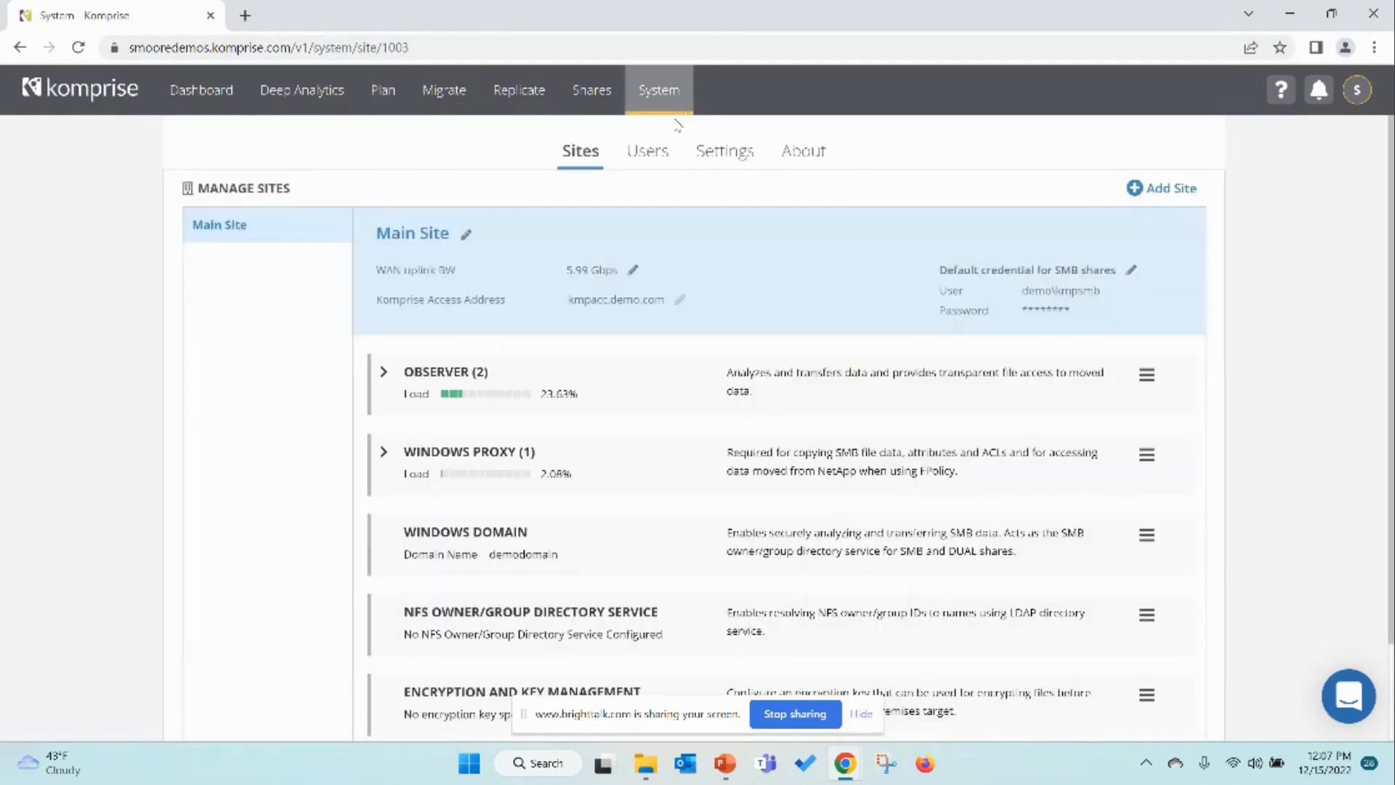
pyautogui.click(722, 154)
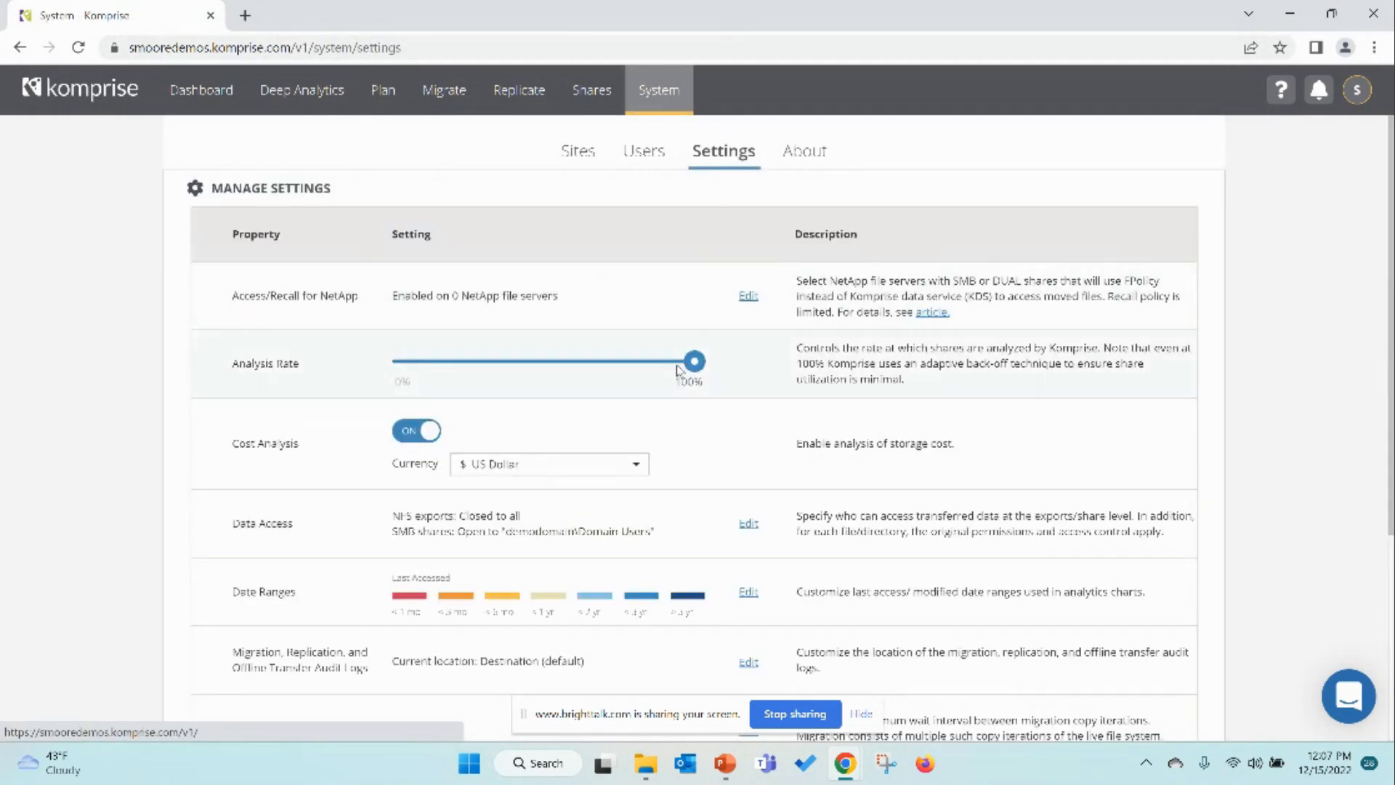
pyautogui.click(748, 592)
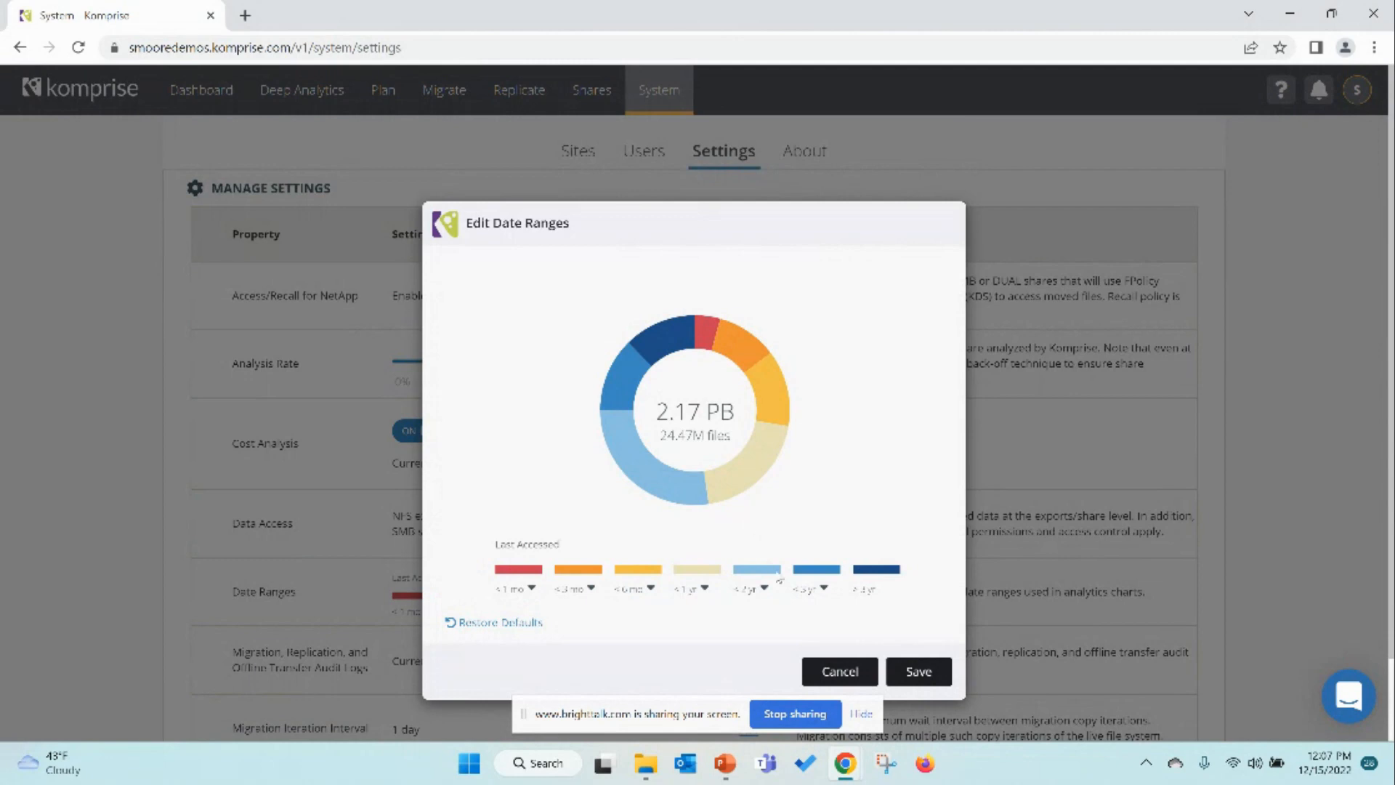
# Step: Set the seventh, sixth and fourth last-accessed range boundaries to < 7 yr, < 5 yr and < 3 yr
pyautogui.click(824, 590)
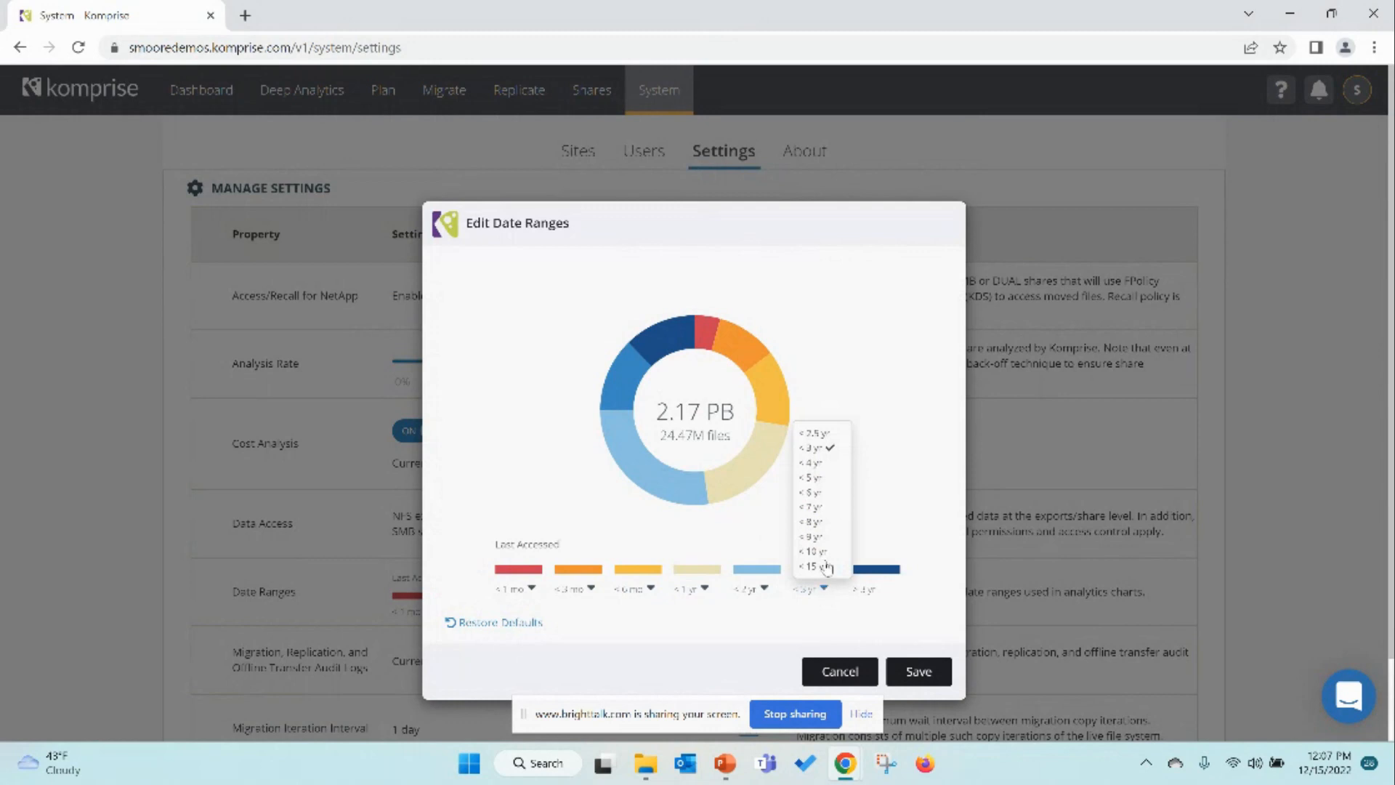
pyautogui.click(825, 510)
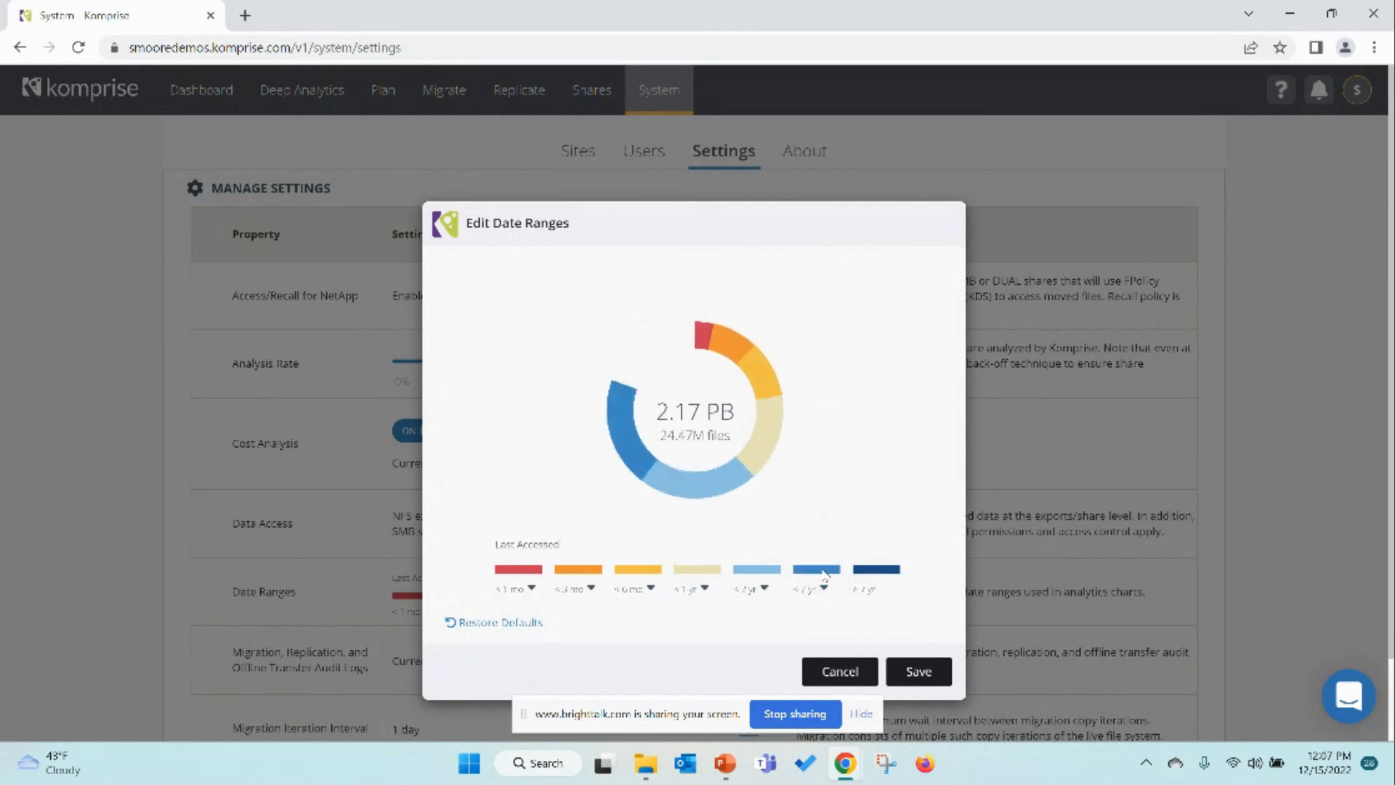
pyautogui.click(764, 590)
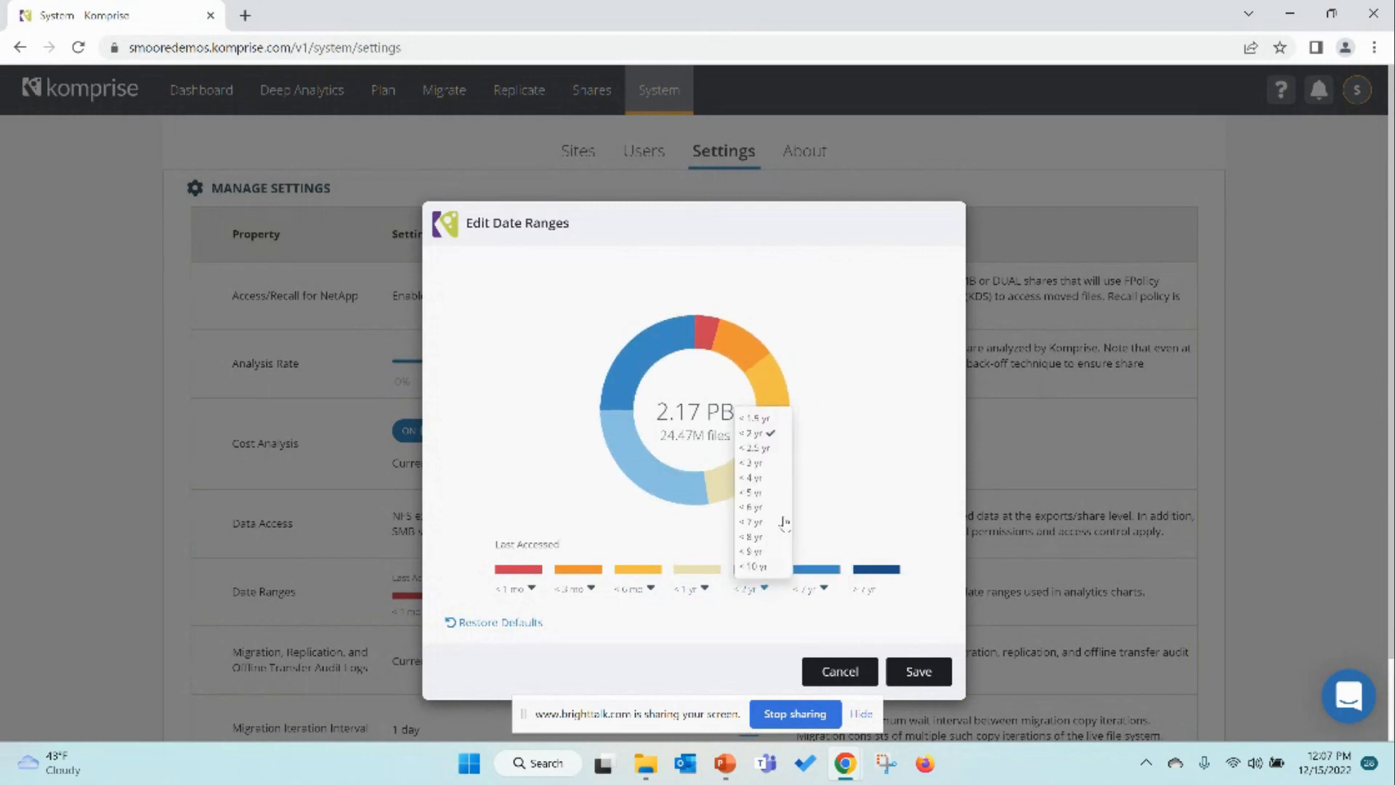
pyautogui.click(756, 493)
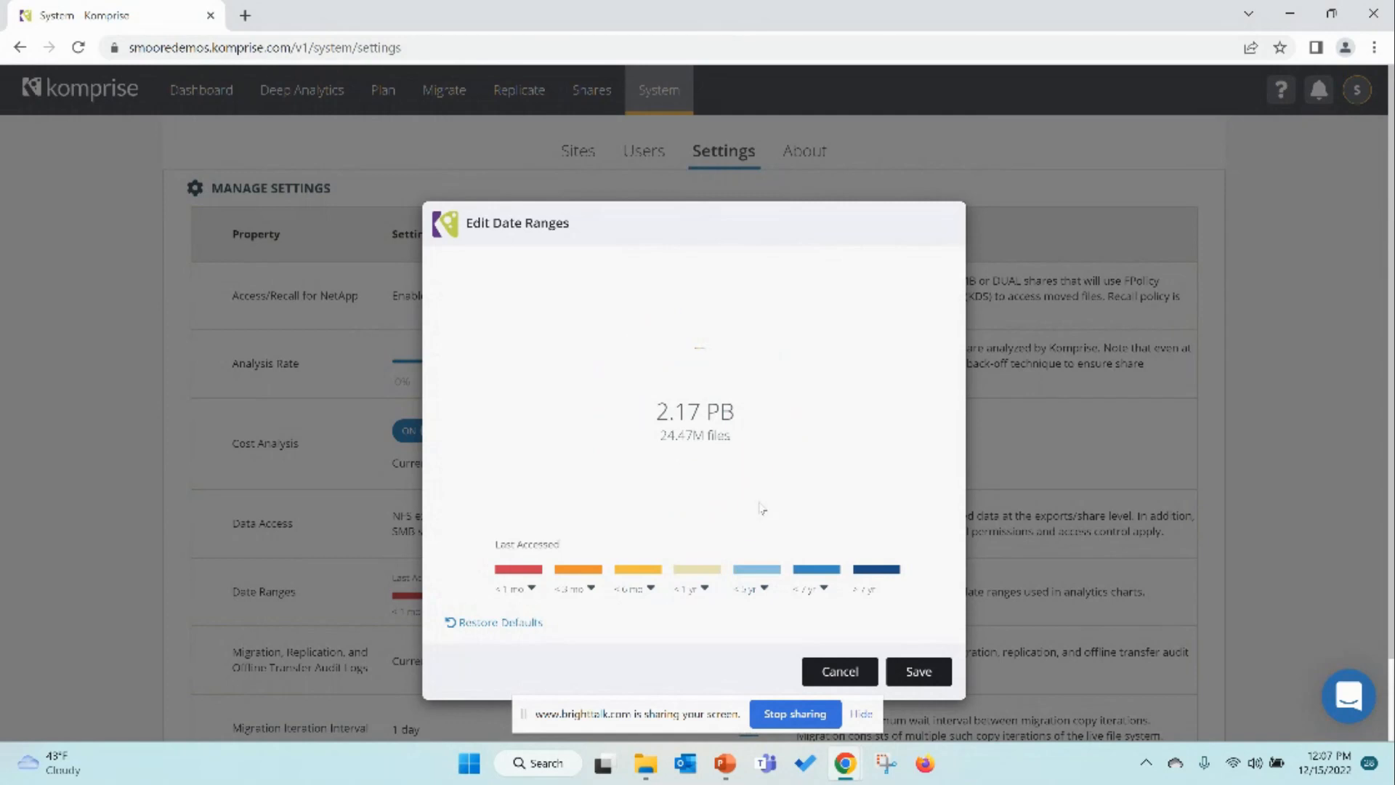
pyautogui.click(704, 589)
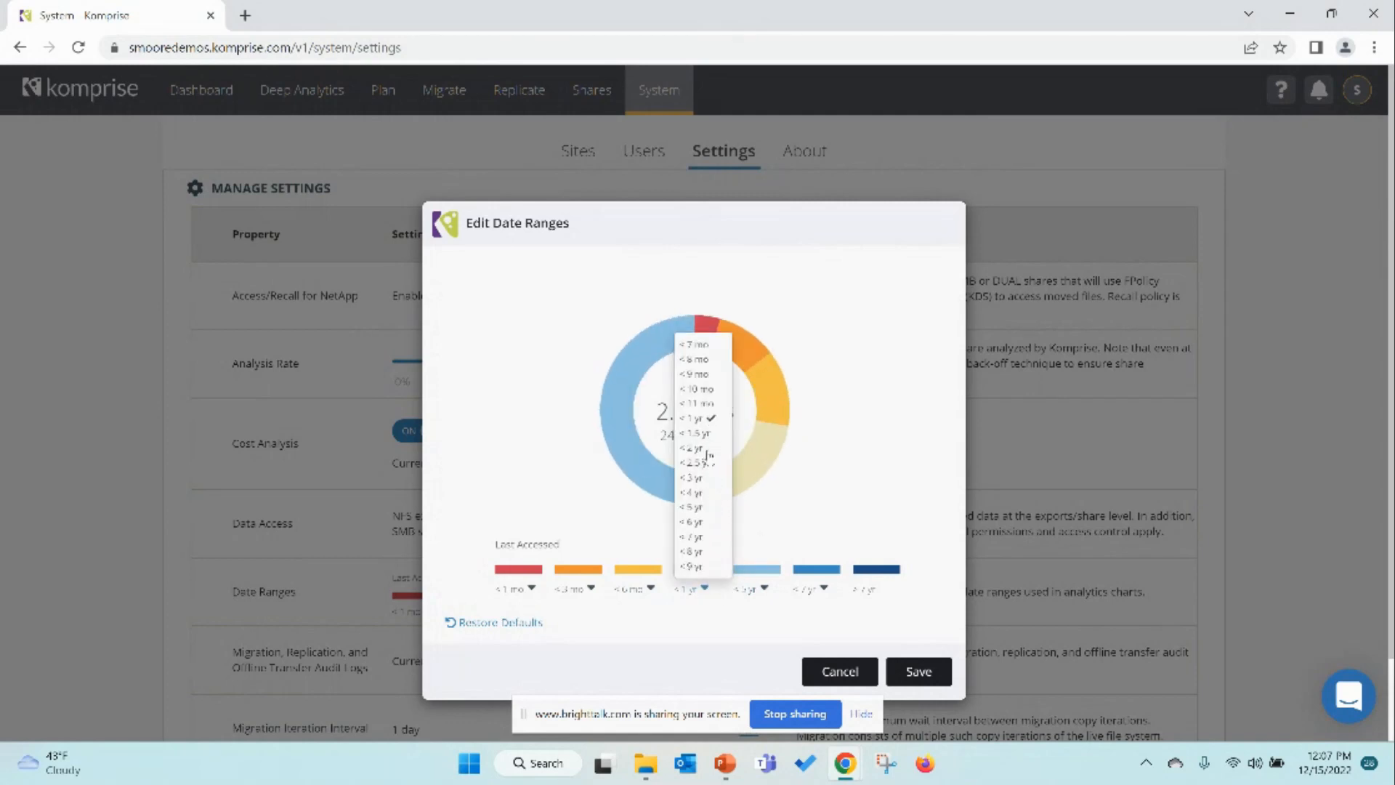
pyautogui.click(694, 492)
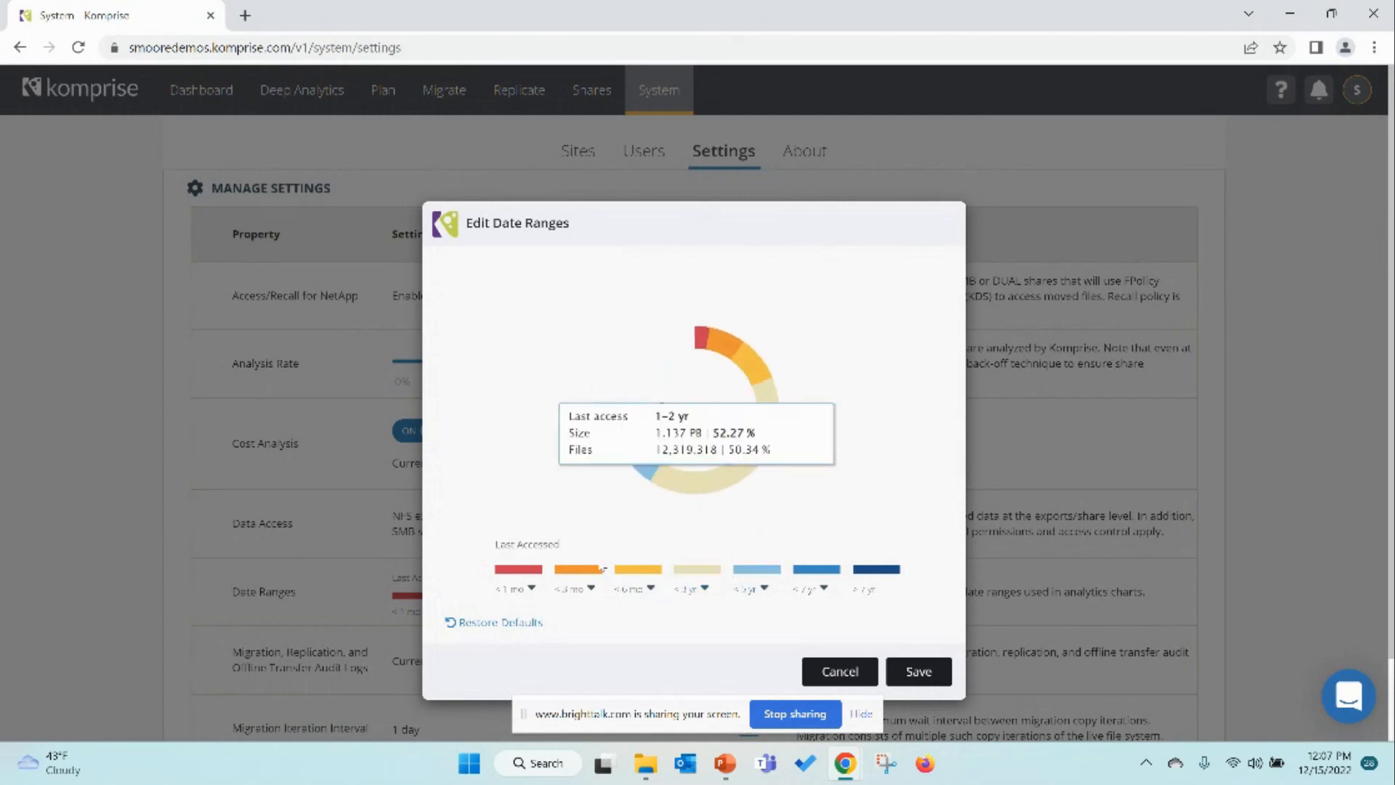
pyautogui.click(533, 590)
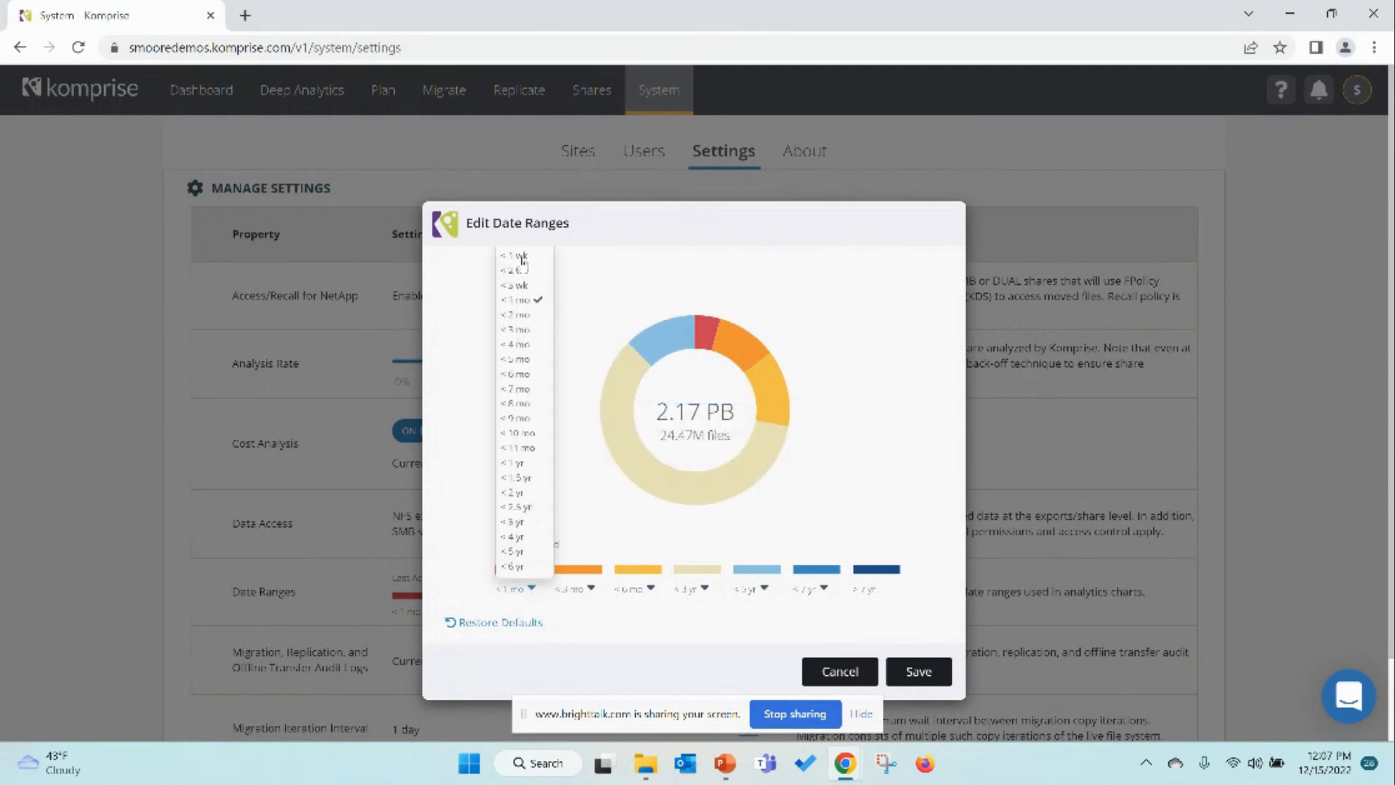
pyautogui.click(644, 627)
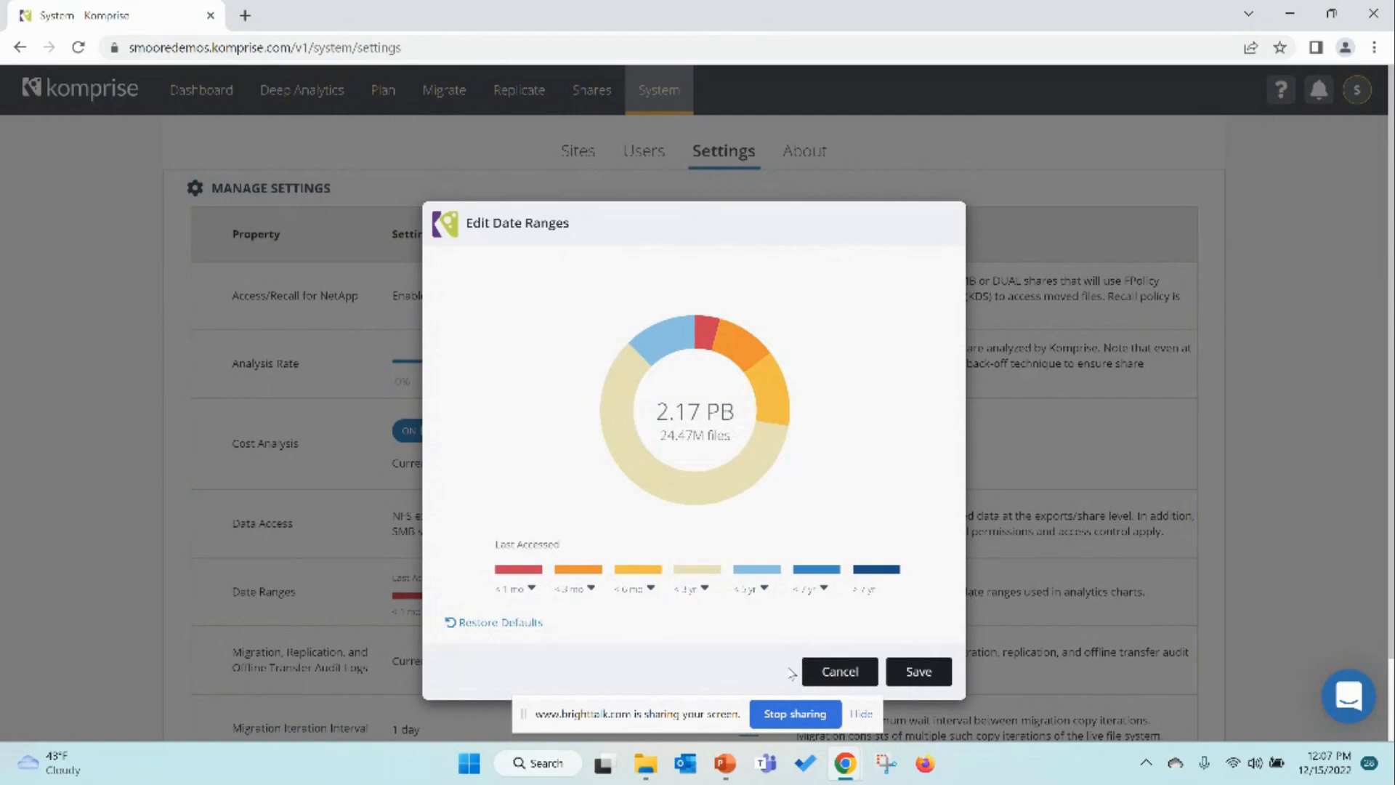
pyautogui.click(533, 589)
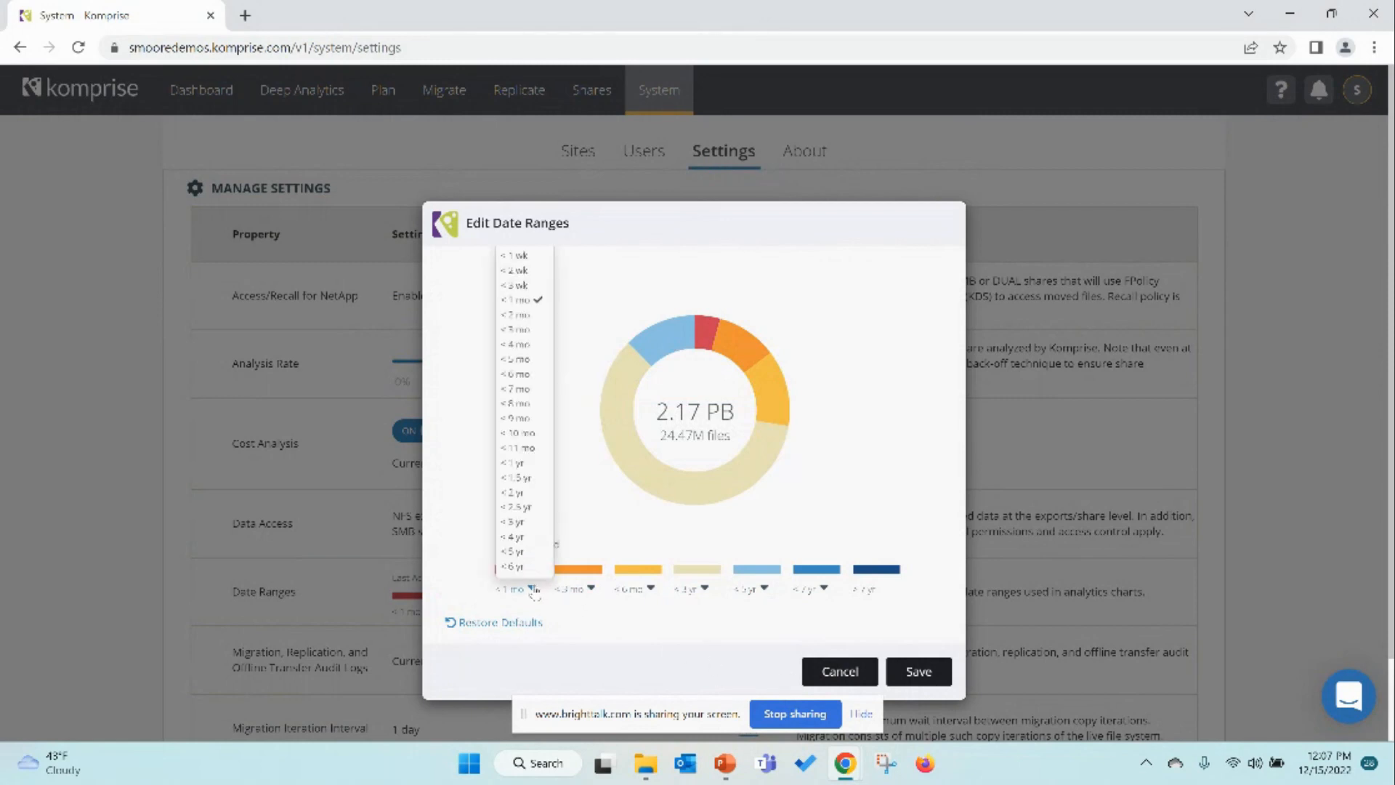
pyautogui.click(533, 300)
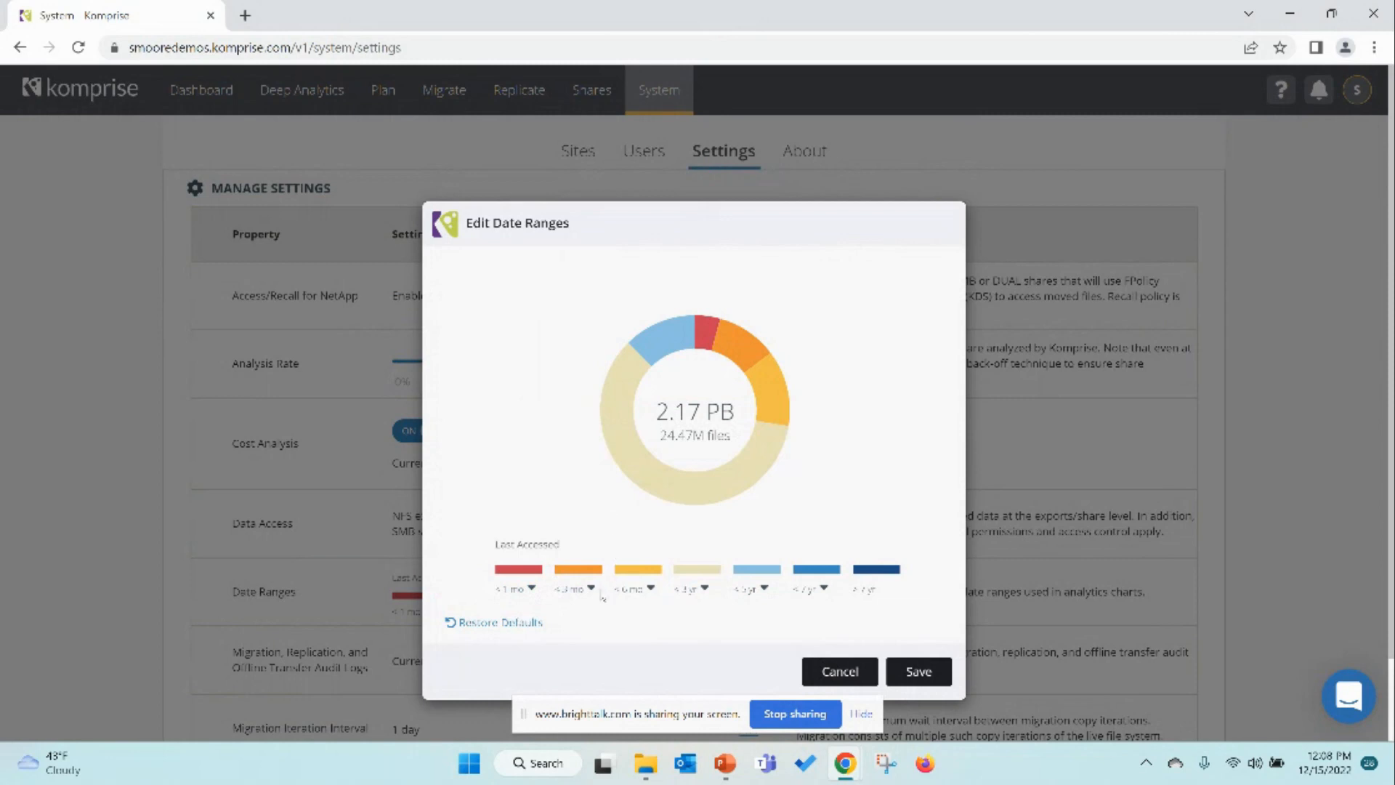
# Step: Set the fourth, fifth and sixth last-accessed range boundaries to < 9 mo, < 1 yr and < 2.5 yr
pyautogui.click(704, 590)
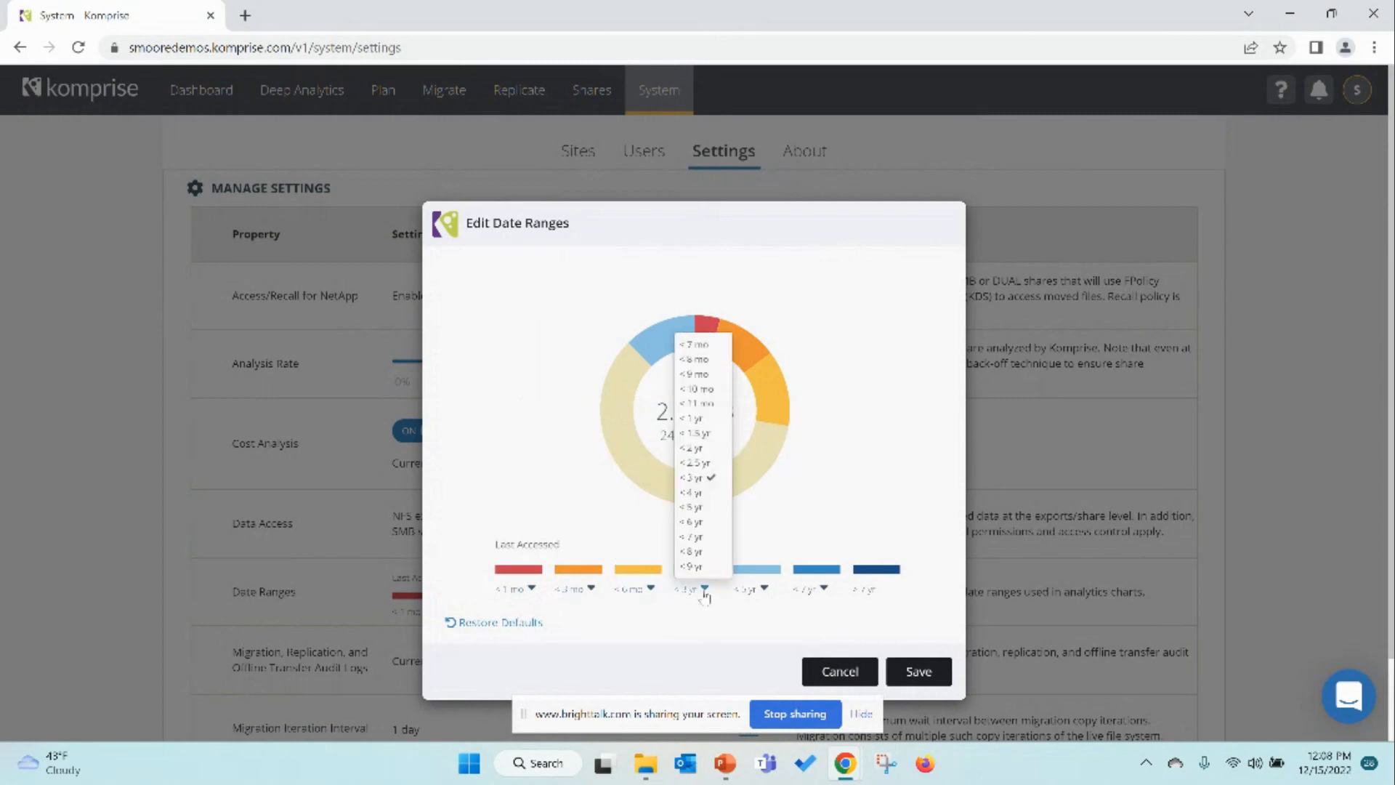
pyautogui.click(704, 420)
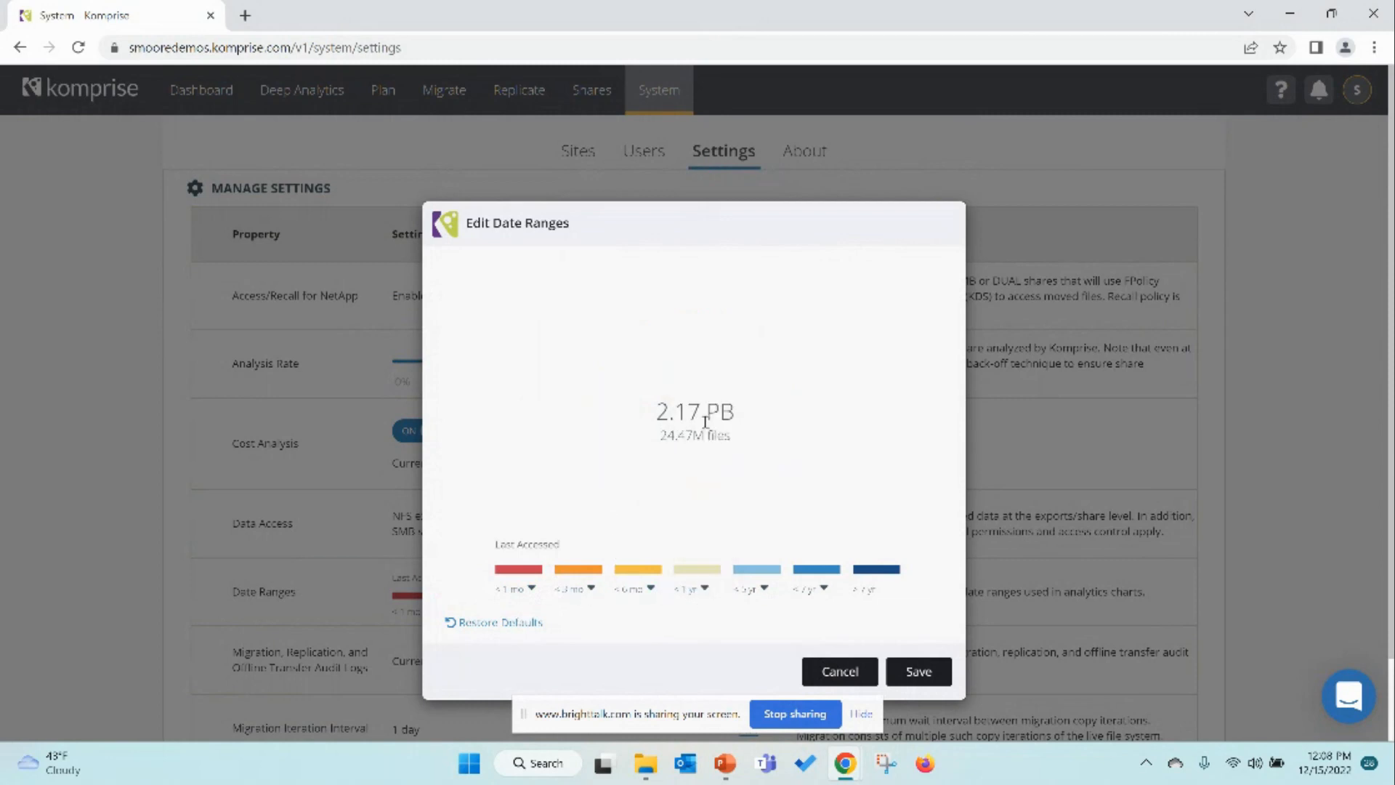
pyautogui.click(706, 587)
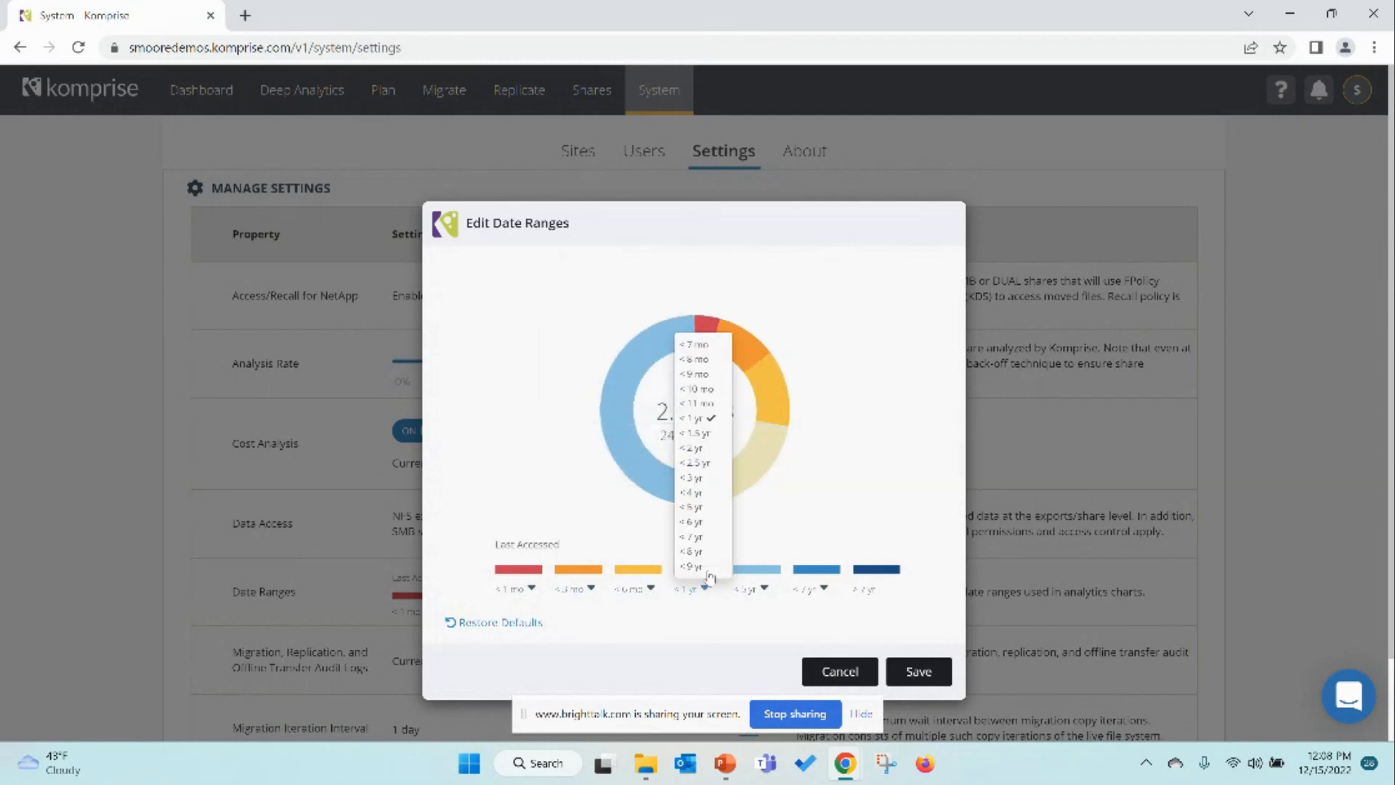
pyautogui.click(699, 375)
pyautogui.click(763, 589)
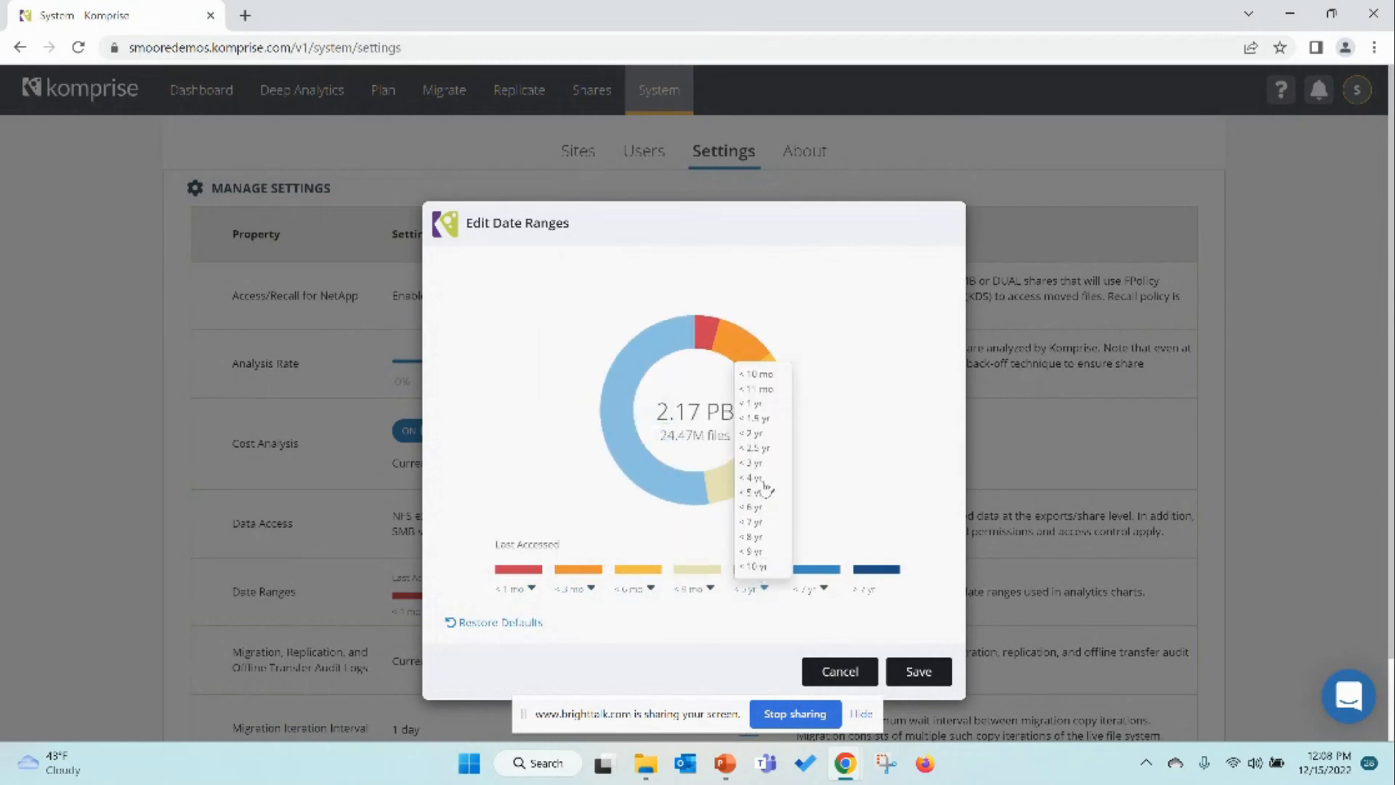
pyautogui.click(755, 404)
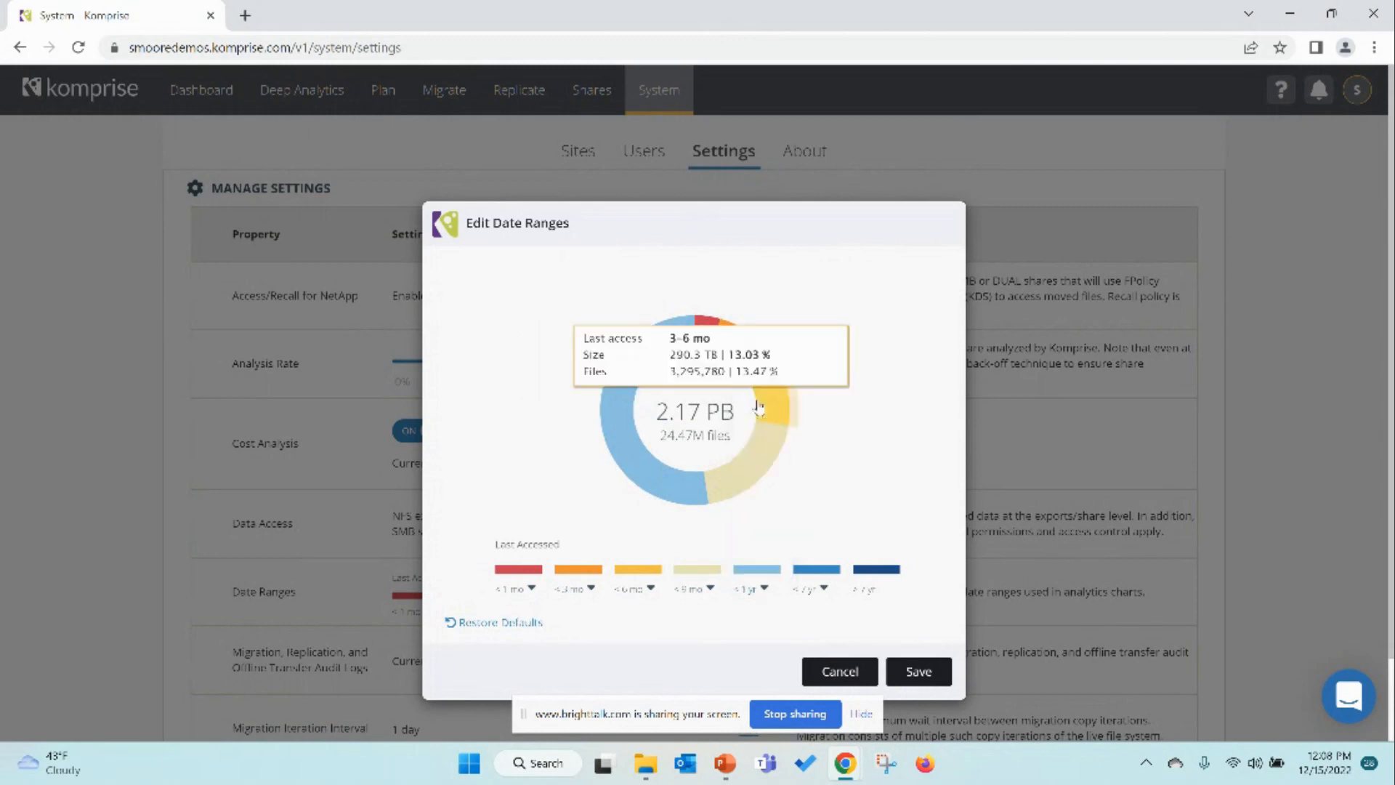
pyautogui.click(821, 588)
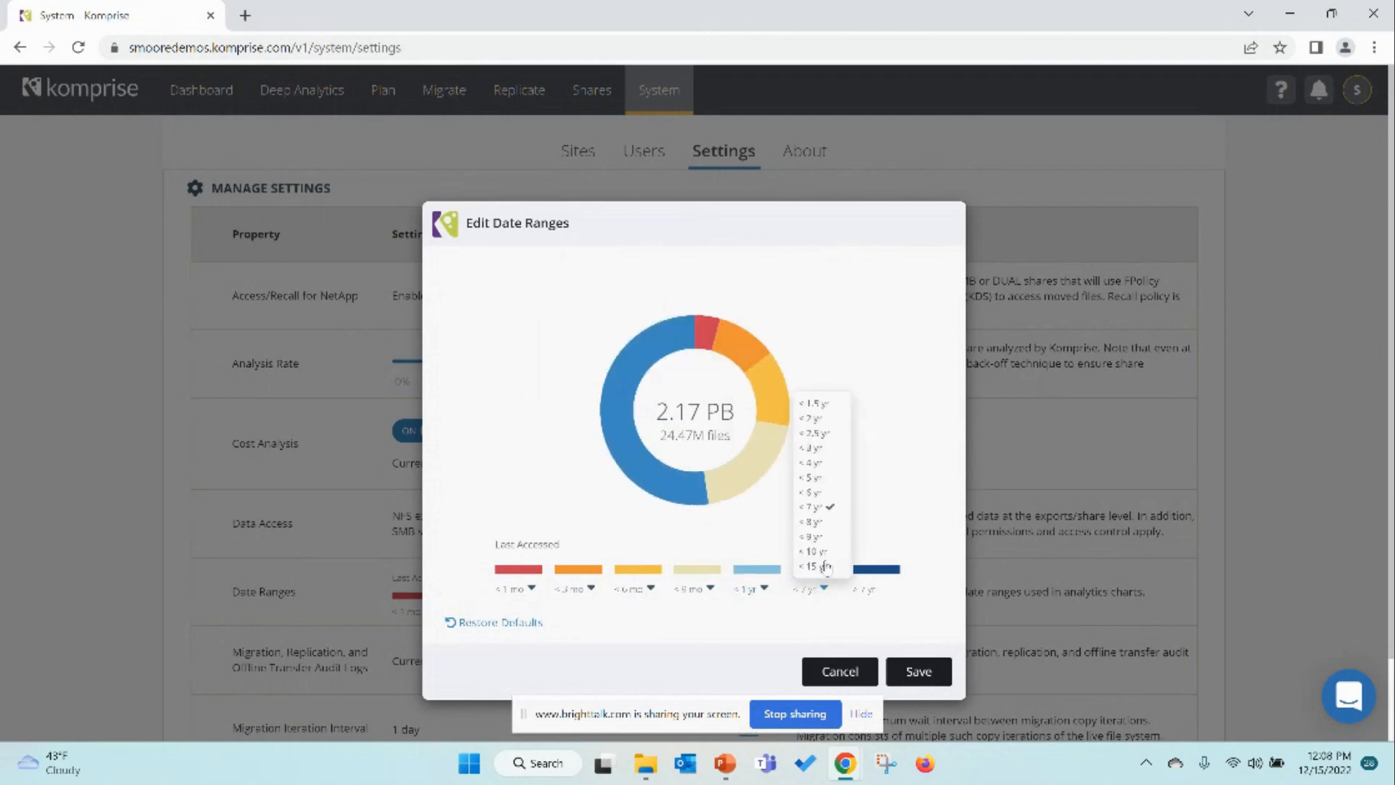
pyautogui.click(834, 430)
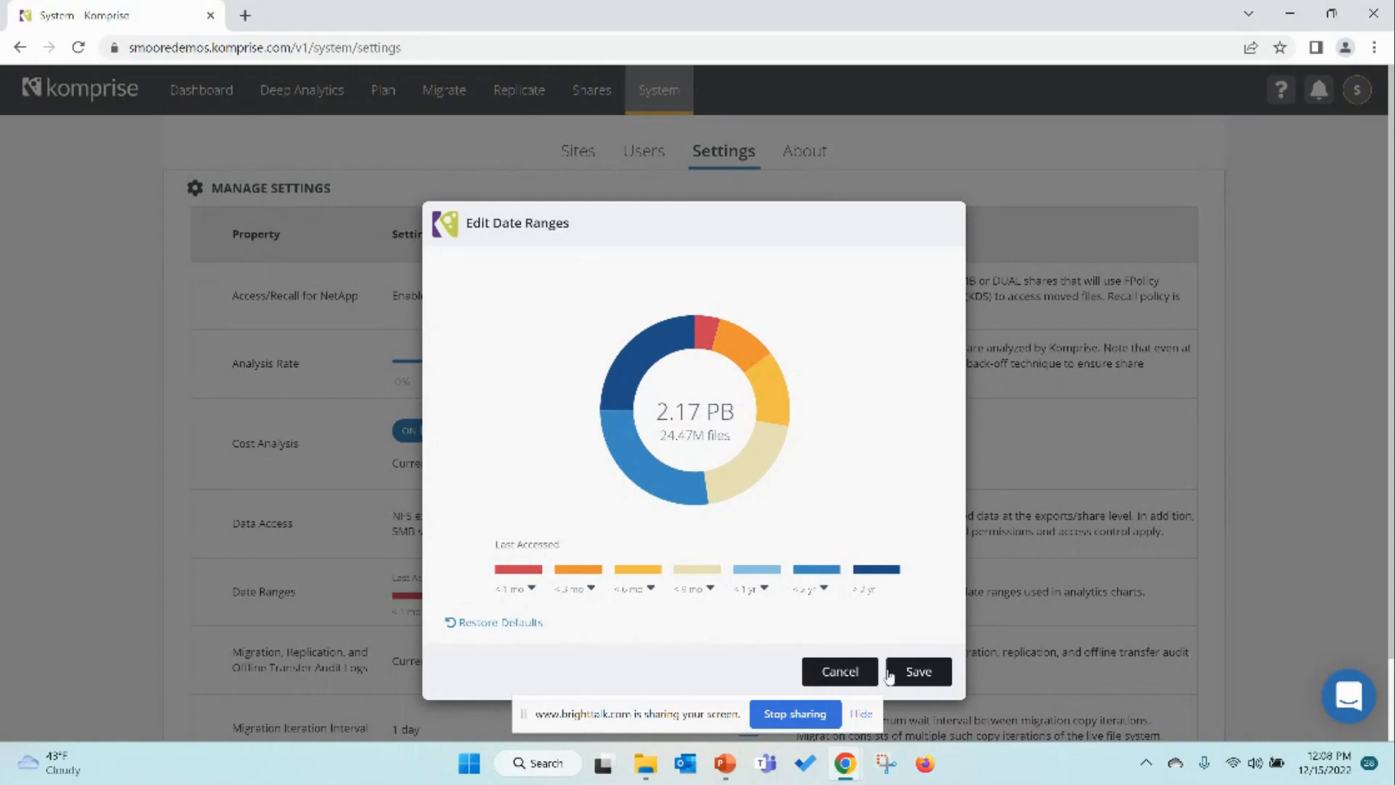
# Step: Restore the default date ranges
pyautogui.click(498, 625)
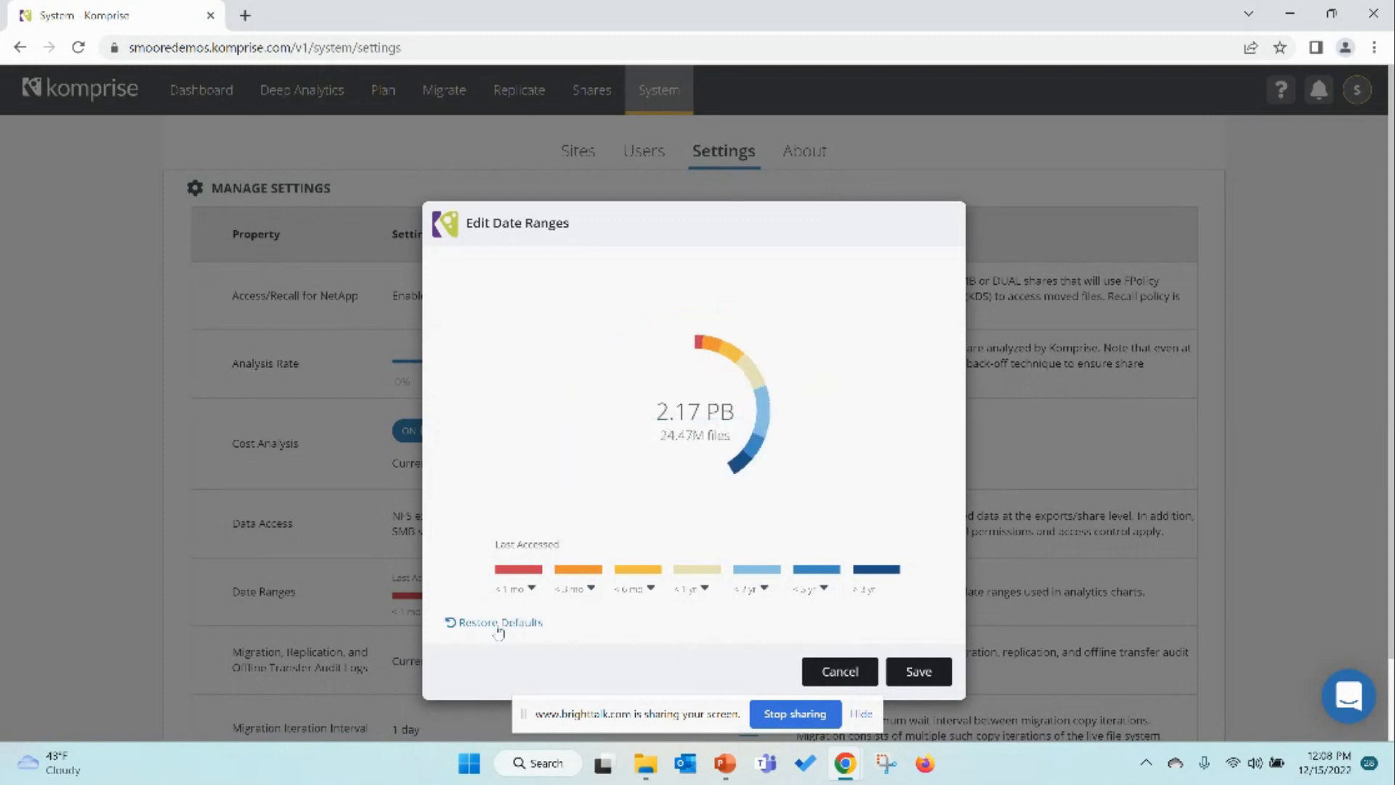
# Step: Save the default date ranges and return to the plan page
pyautogui.click(917, 672)
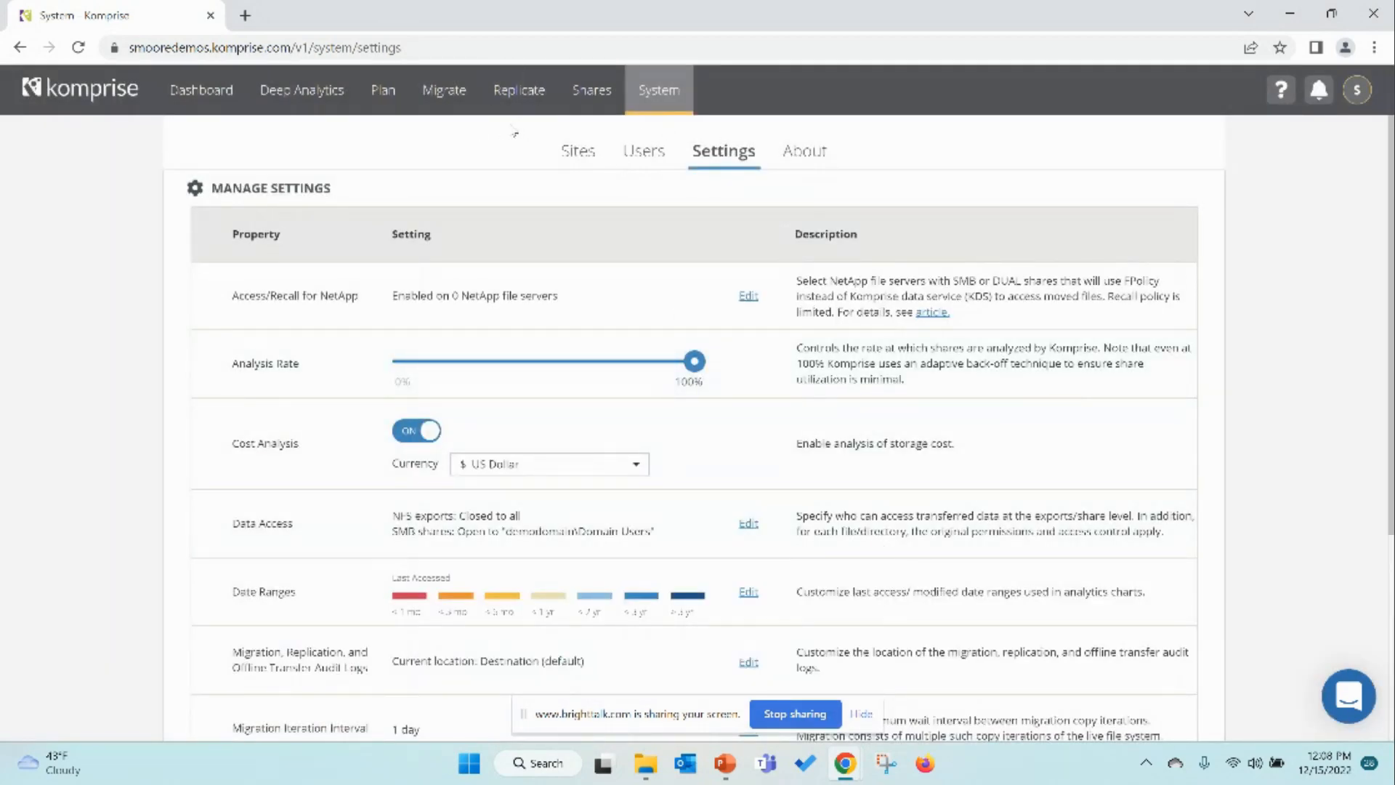
pyautogui.click(402, 106)
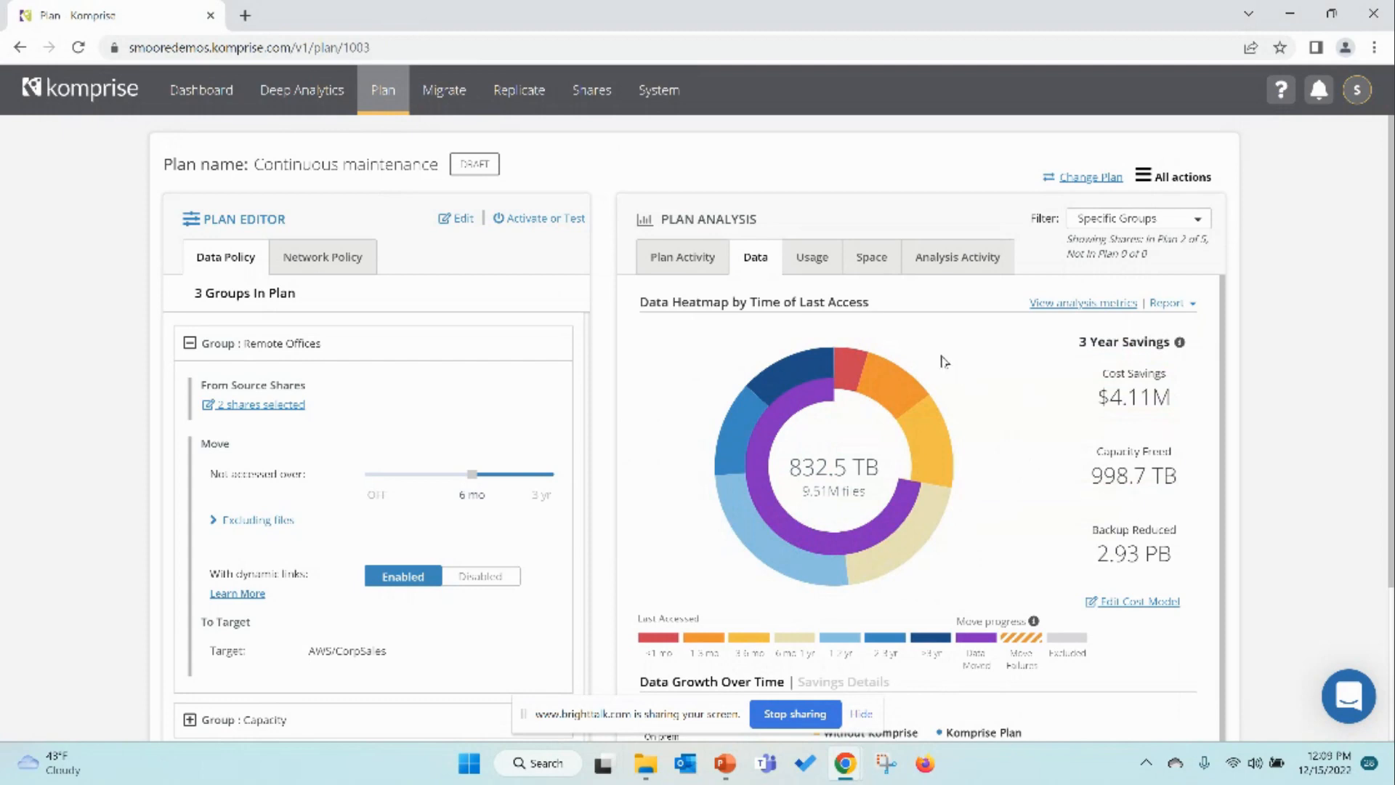
# Step: Open the plan's Usage analysis and set its share filter to All Shares
pyautogui.click(812, 257)
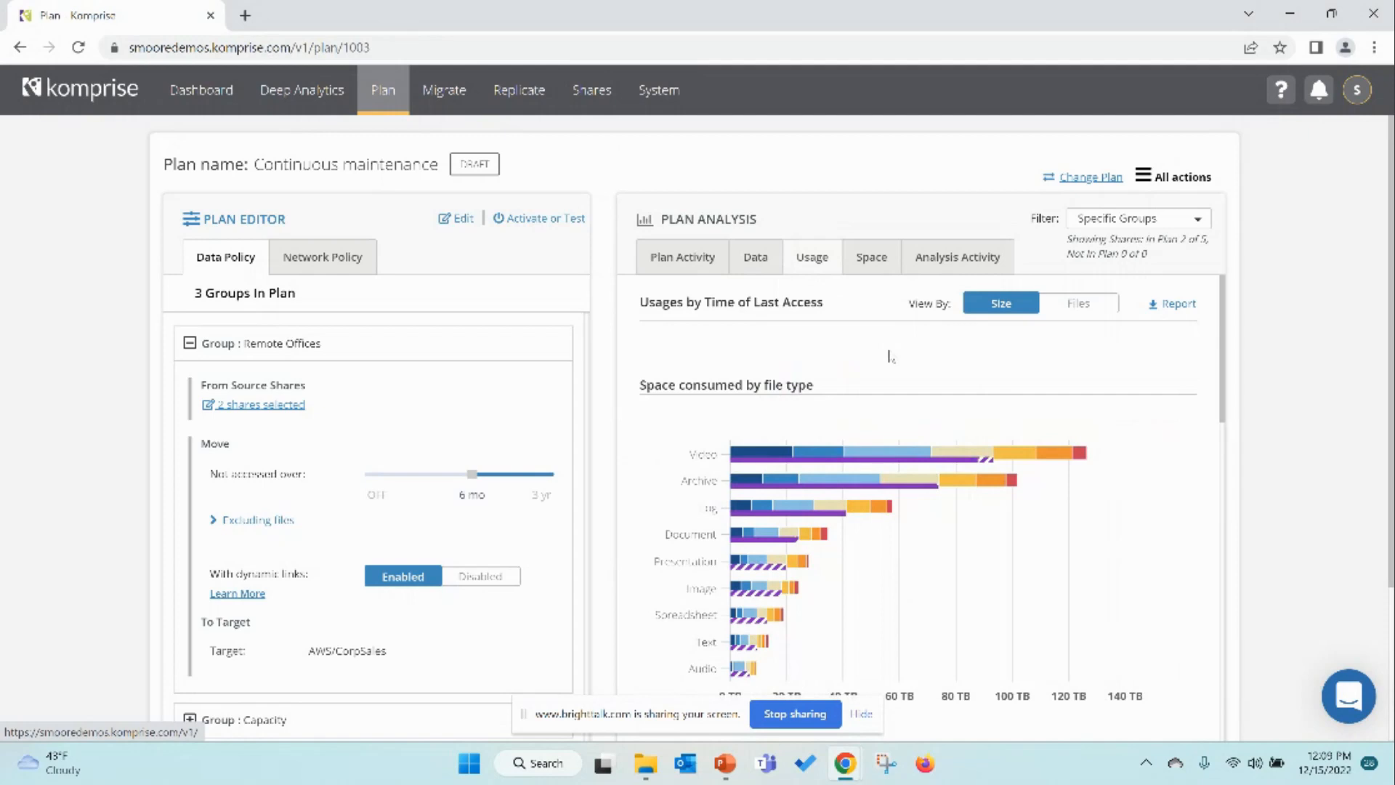
pyautogui.moveTo(830, 495)
pyautogui.click(1165, 225)
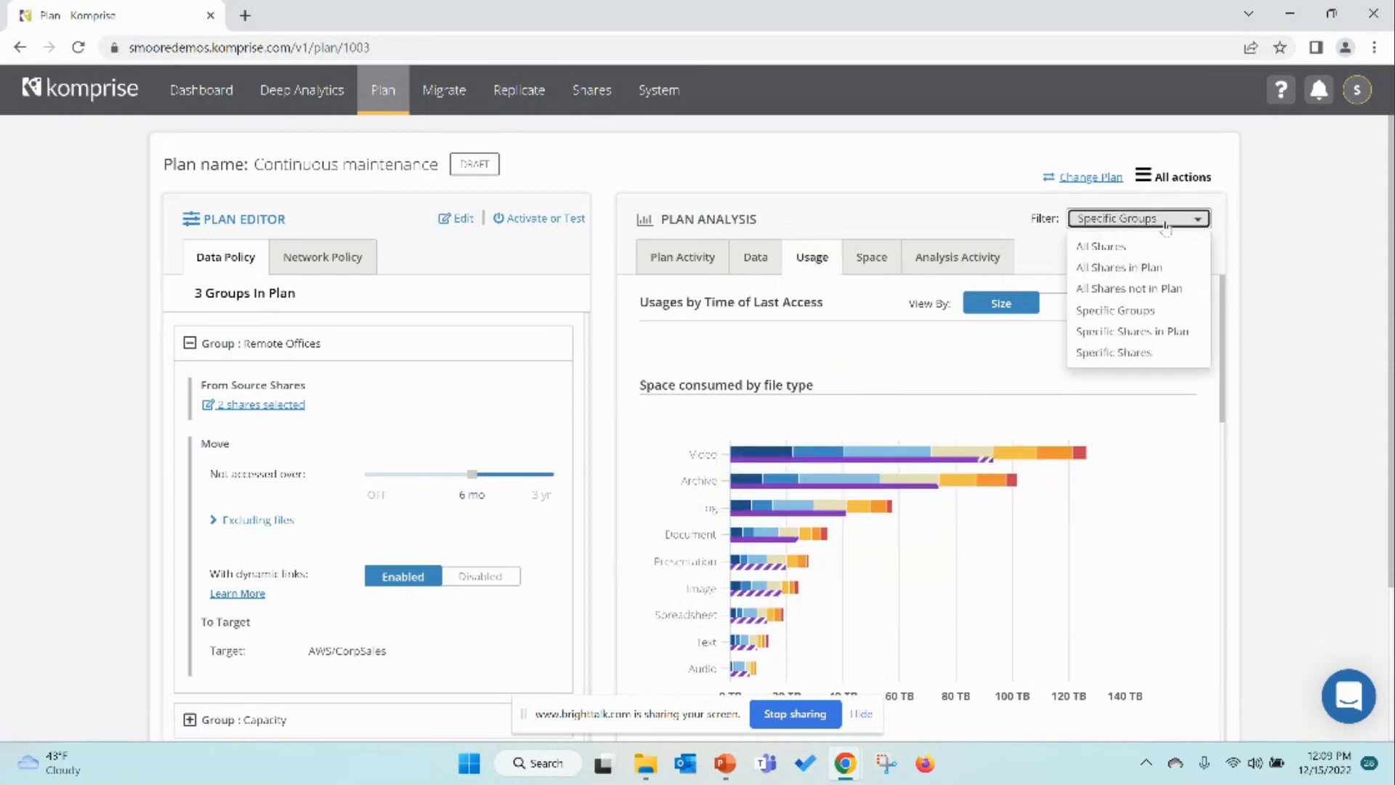
pyautogui.click(1128, 247)
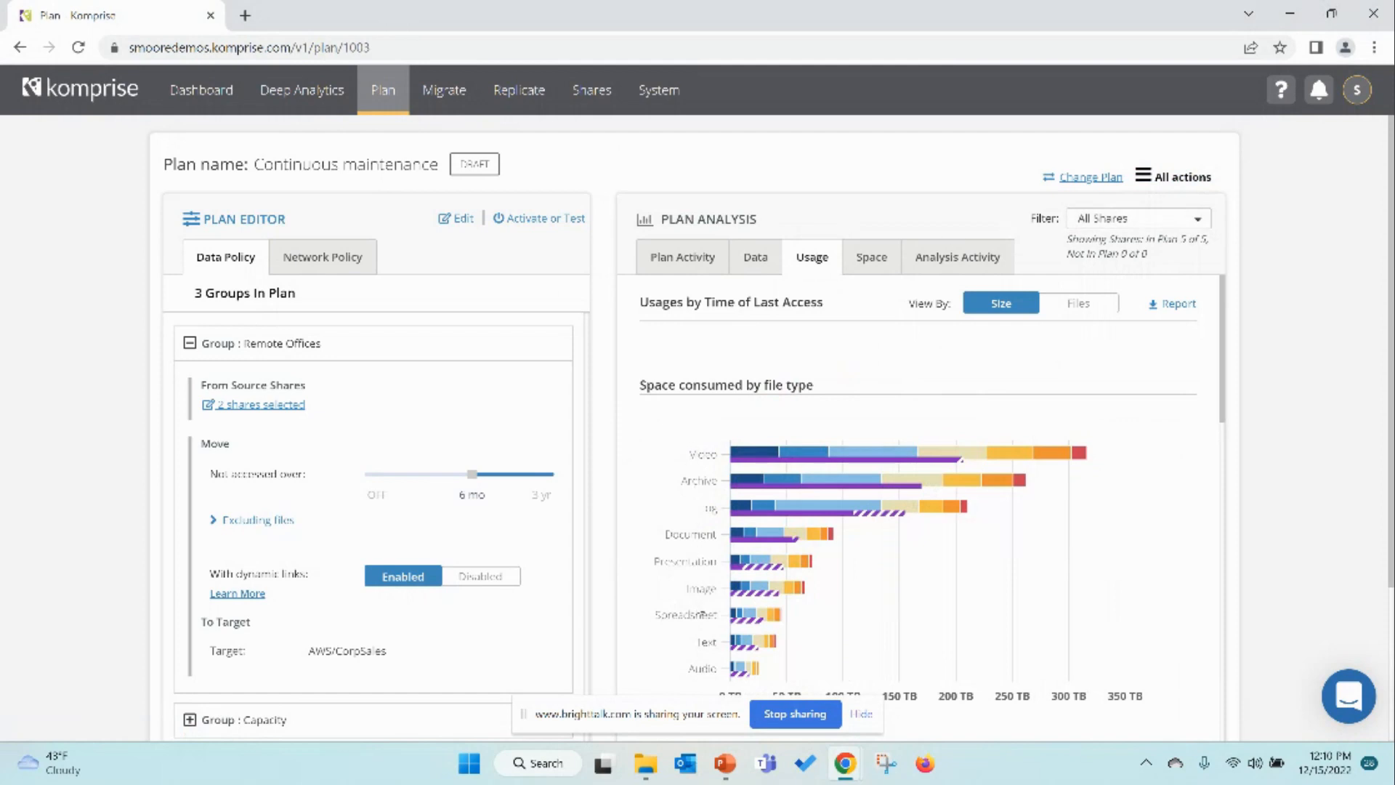
# Step: Examine the space consumed by file type and by file size charts in the usage analysis
pyautogui.scroll(-1, 696, 656)
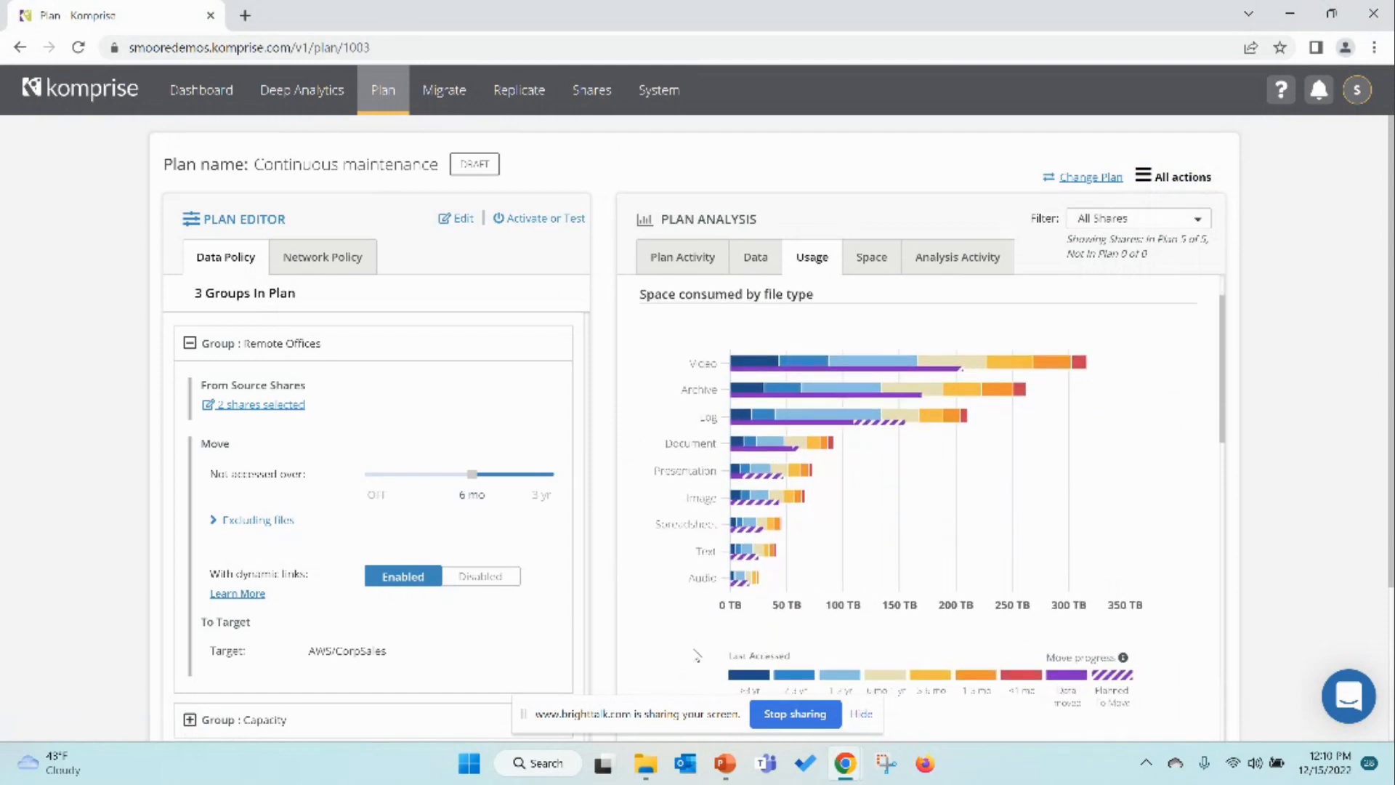
pyautogui.scroll(1, 696, 656)
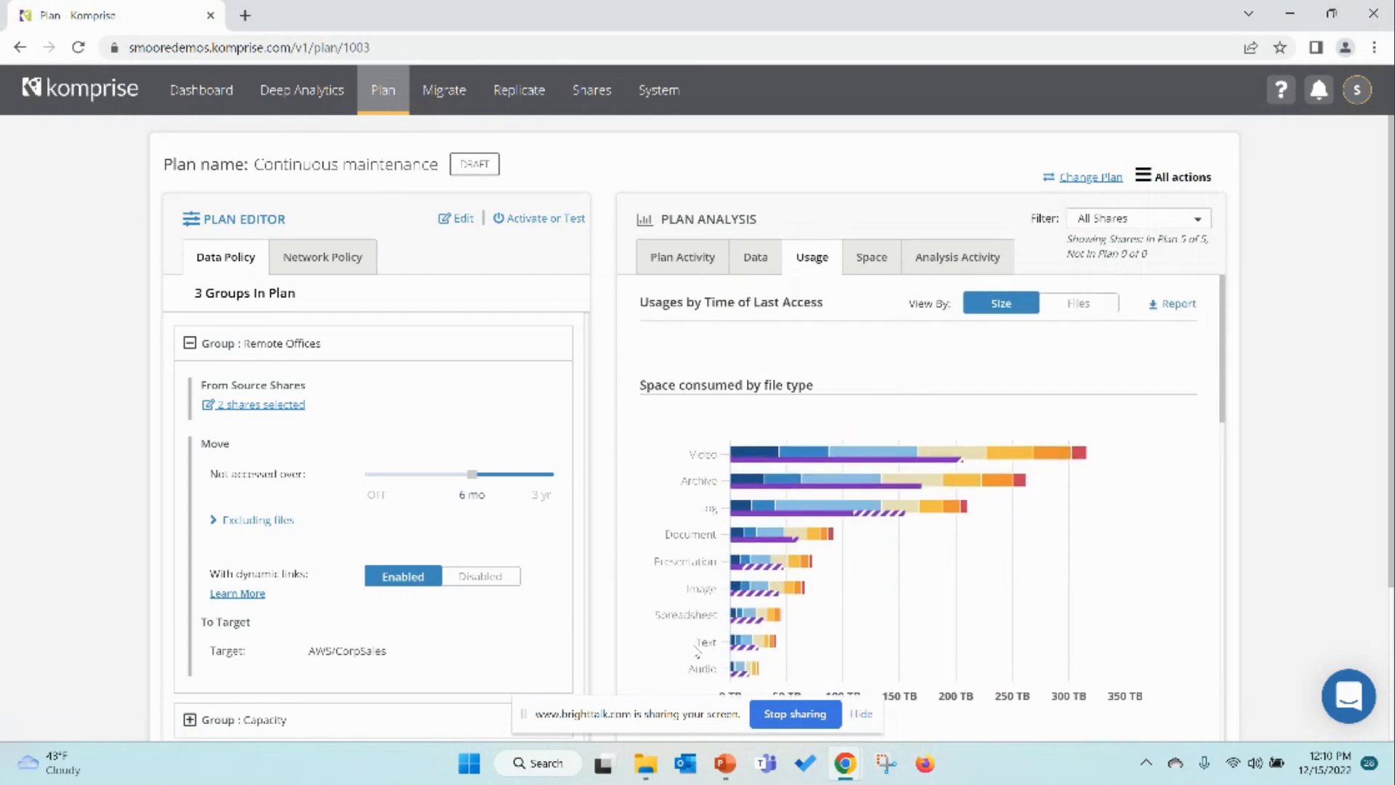
pyautogui.scroll(-1, 694, 647)
pyautogui.scroll(-5, 694, 639)
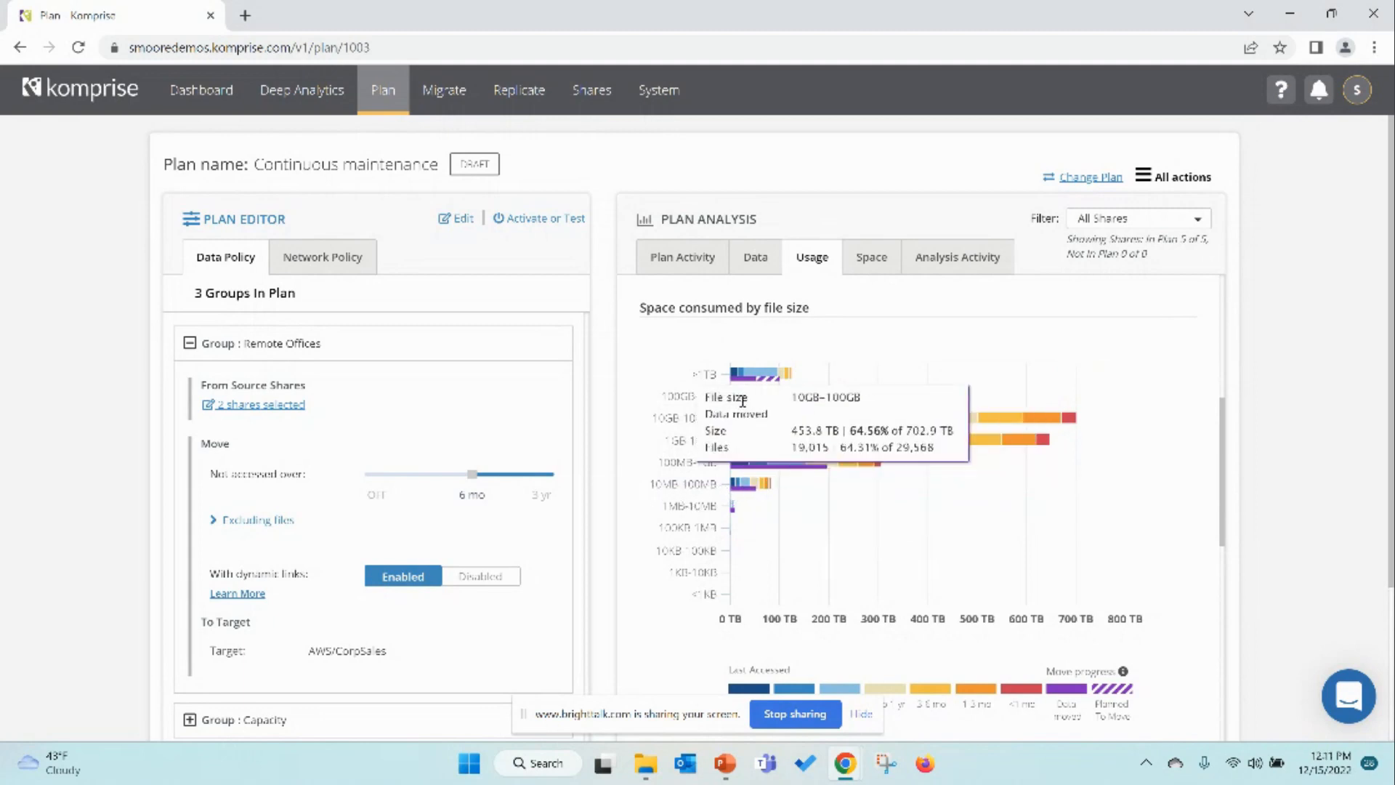
pyautogui.moveTo(739, 509)
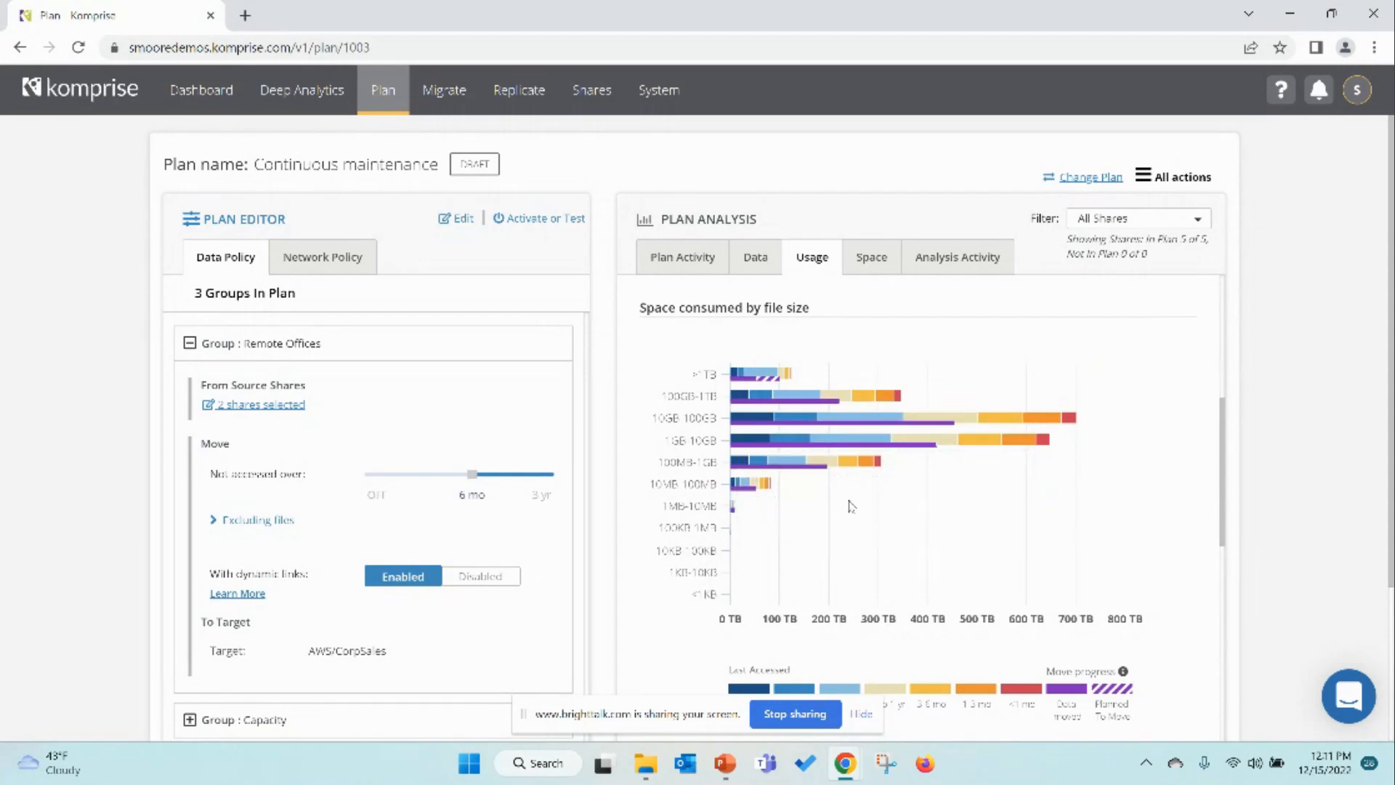
pyautogui.moveTo(751, 464)
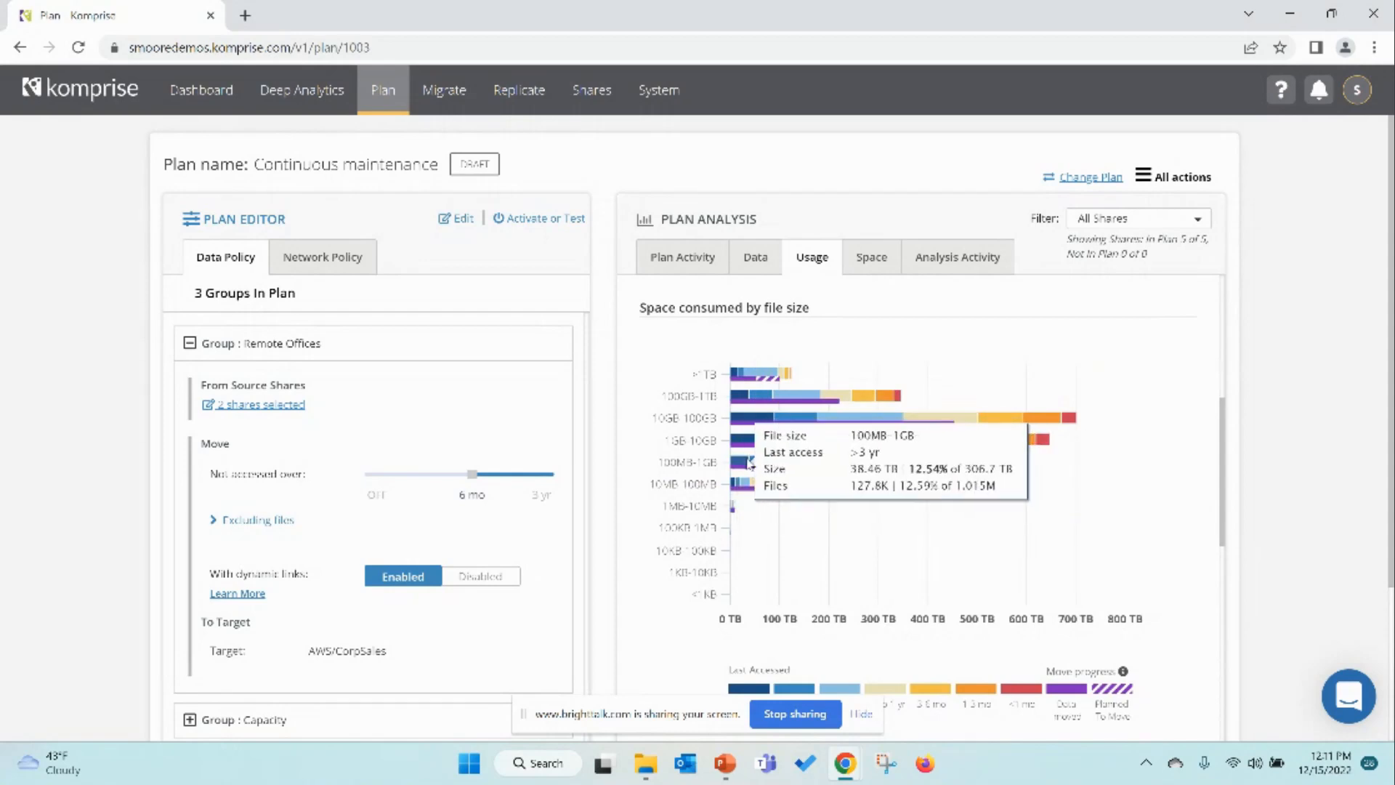
pyautogui.moveTo(765, 427)
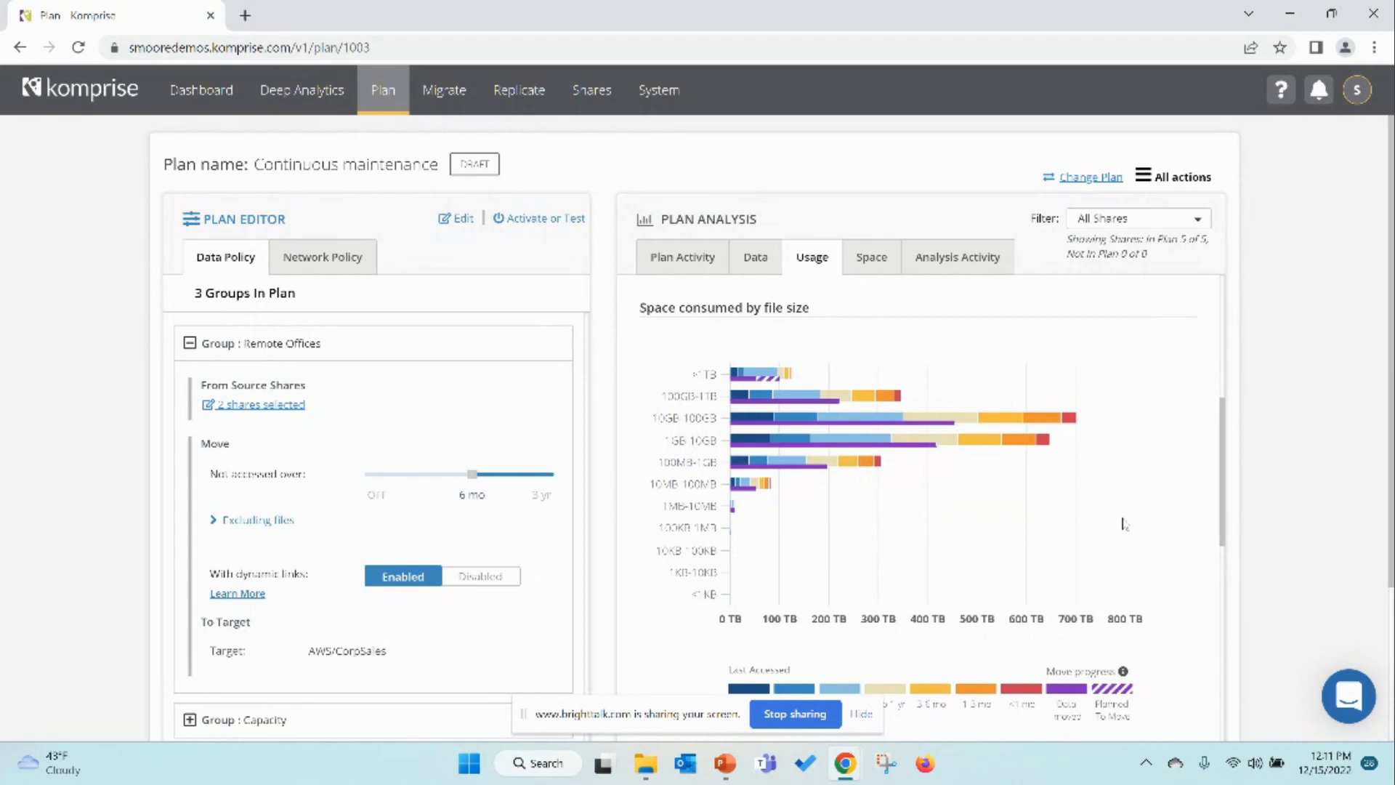
pyautogui.scroll(6, 1125, 525)
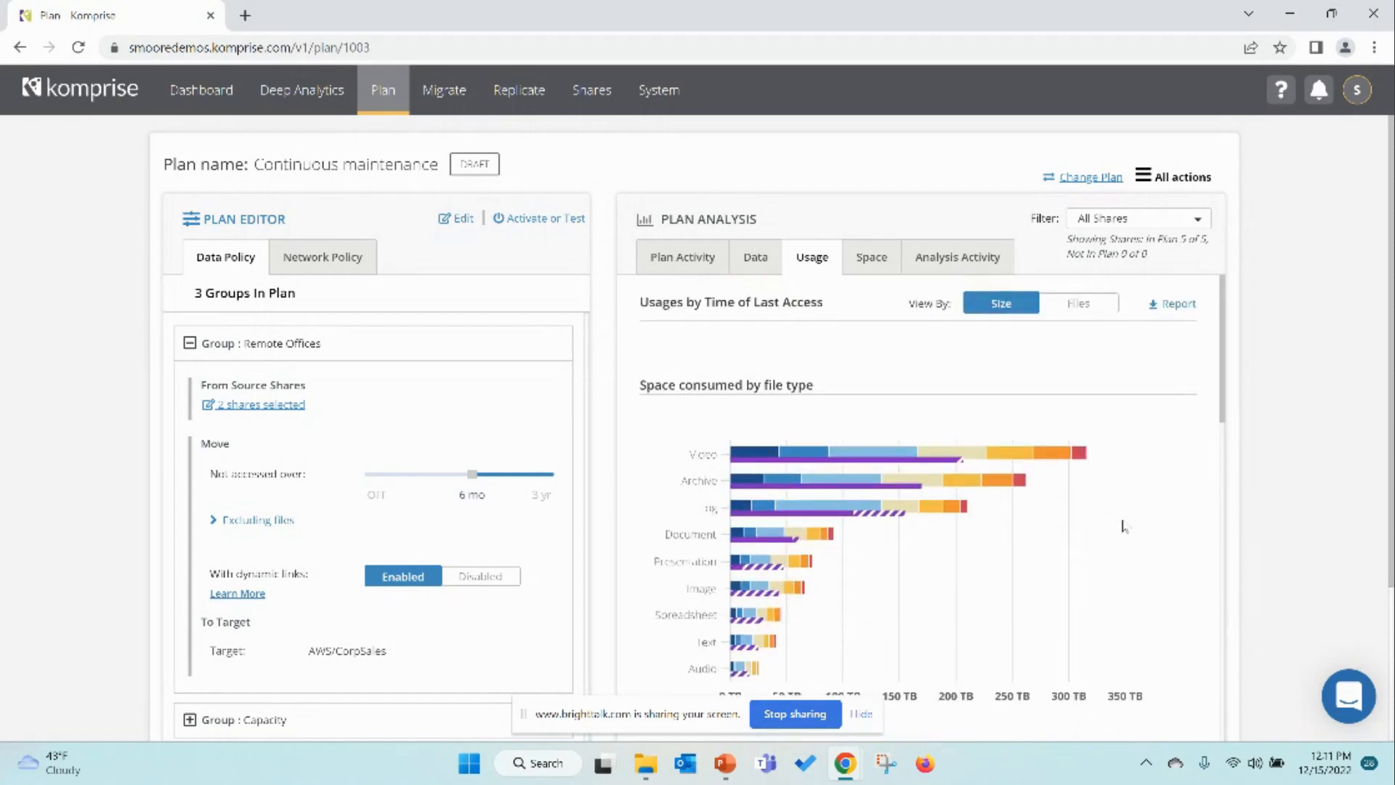
# Step: Switch the usage charts to view by Files and examine the files by file type and file size
pyautogui.click(1078, 309)
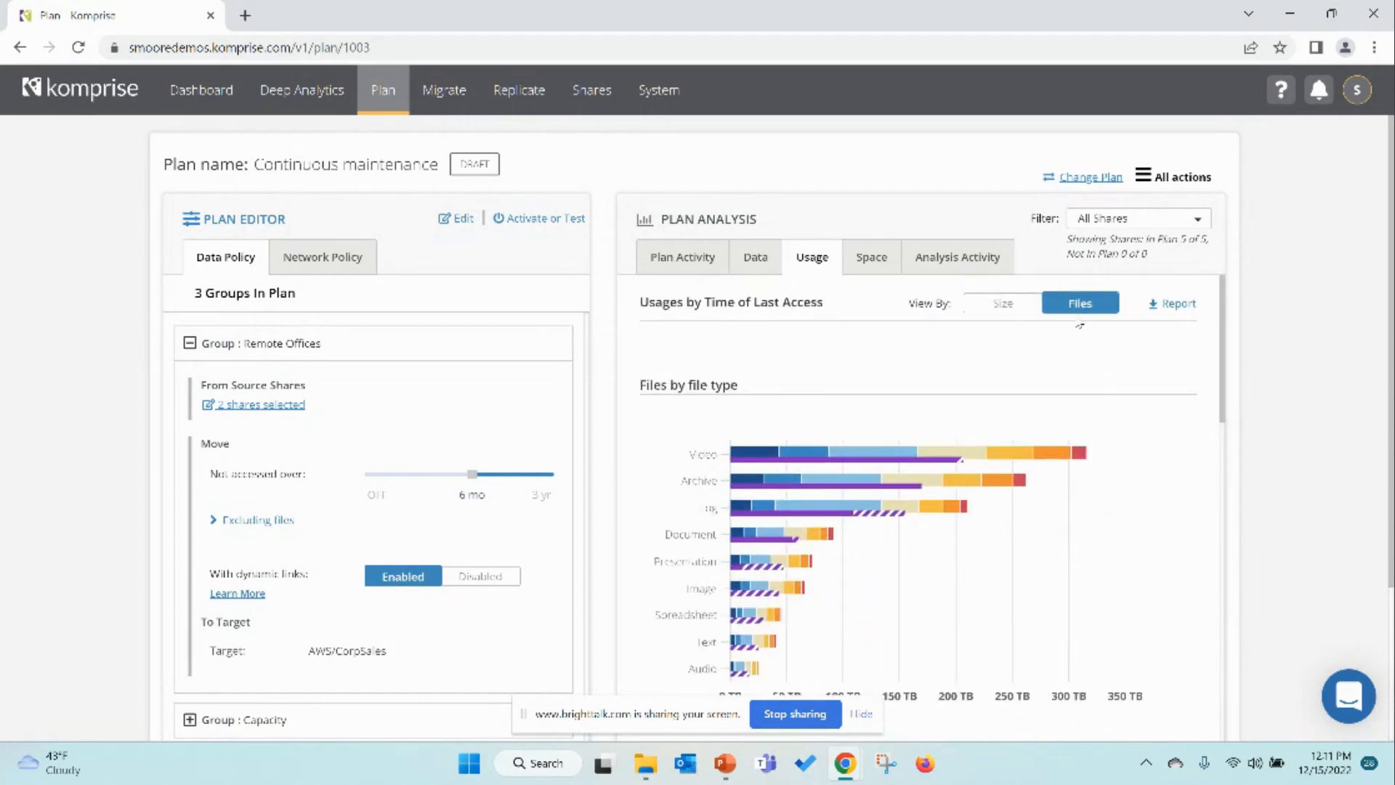
pyautogui.scroll(-4, 1103, 393)
pyautogui.scroll(-3, 1094, 429)
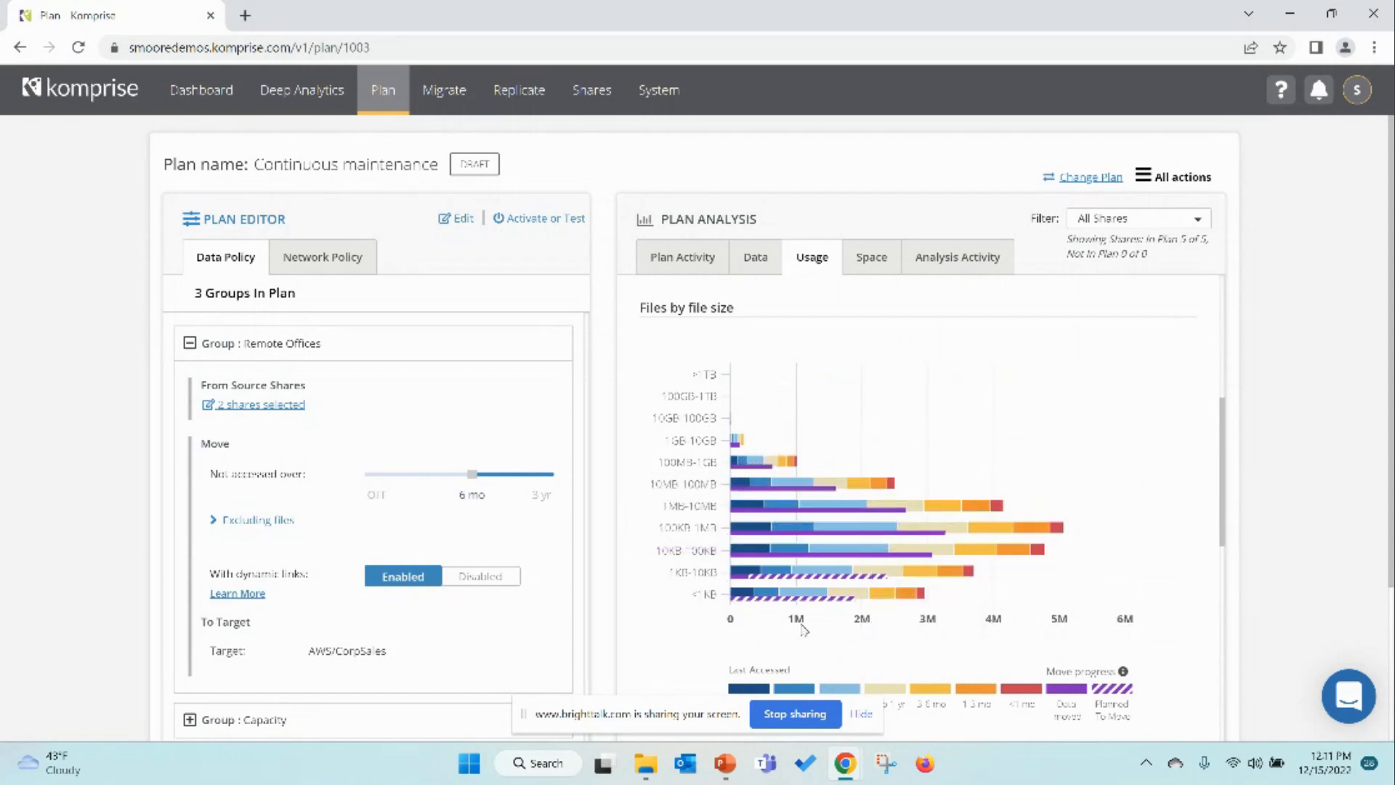
pyautogui.moveTo(789, 536)
pyautogui.scroll(1, 1066, 567)
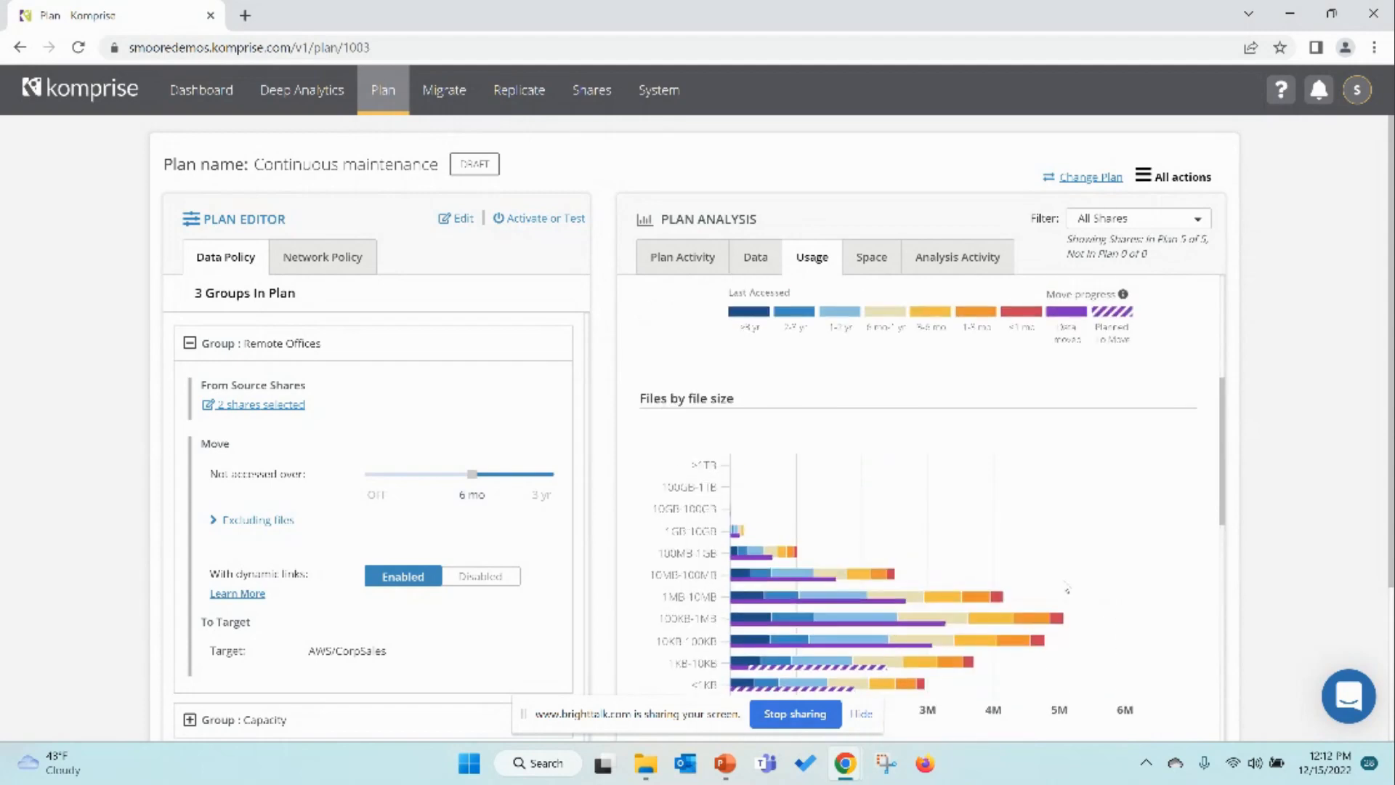
pyautogui.scroll(2, 1067, 587)
pyautogui.scroll(-4, 1064, 644)
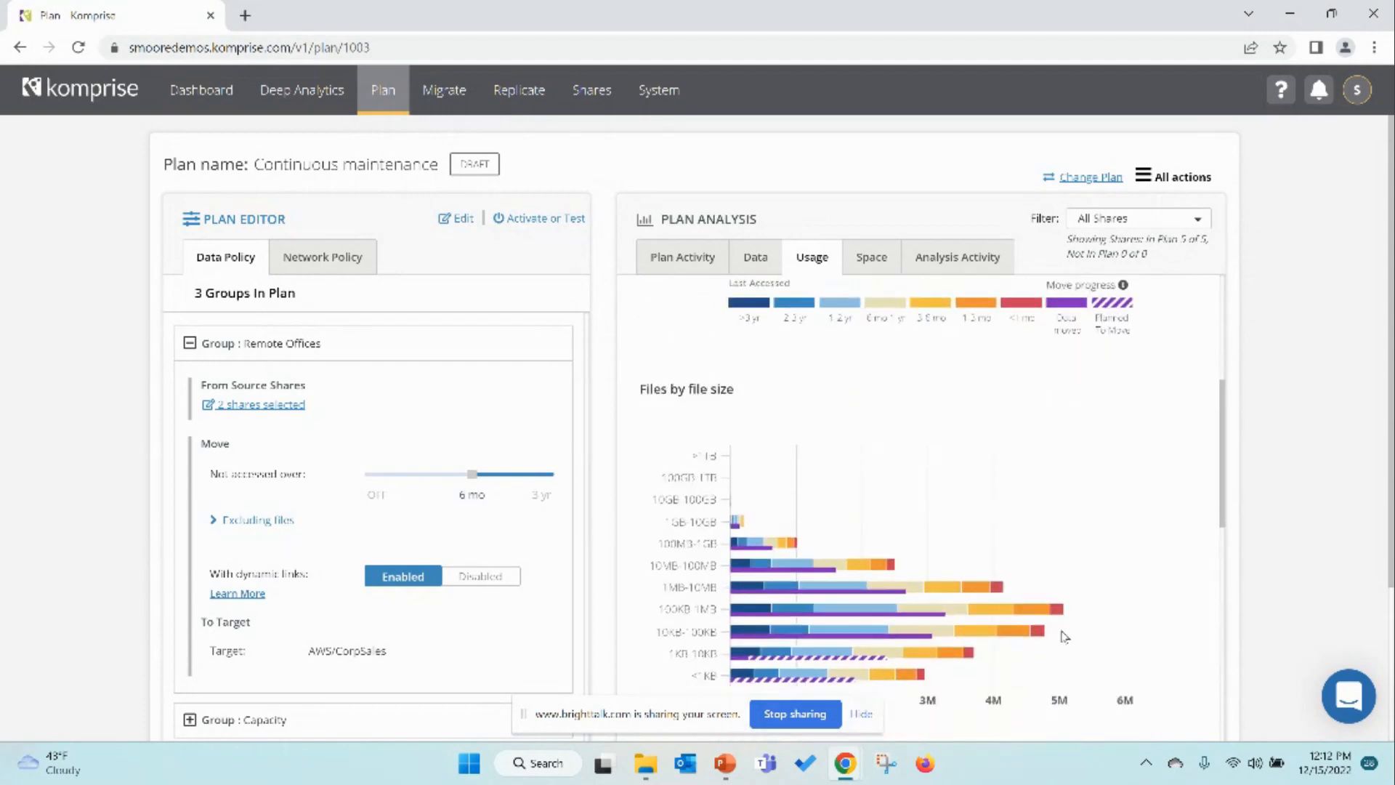
pyautogui.scroll(5, 1065, 645)
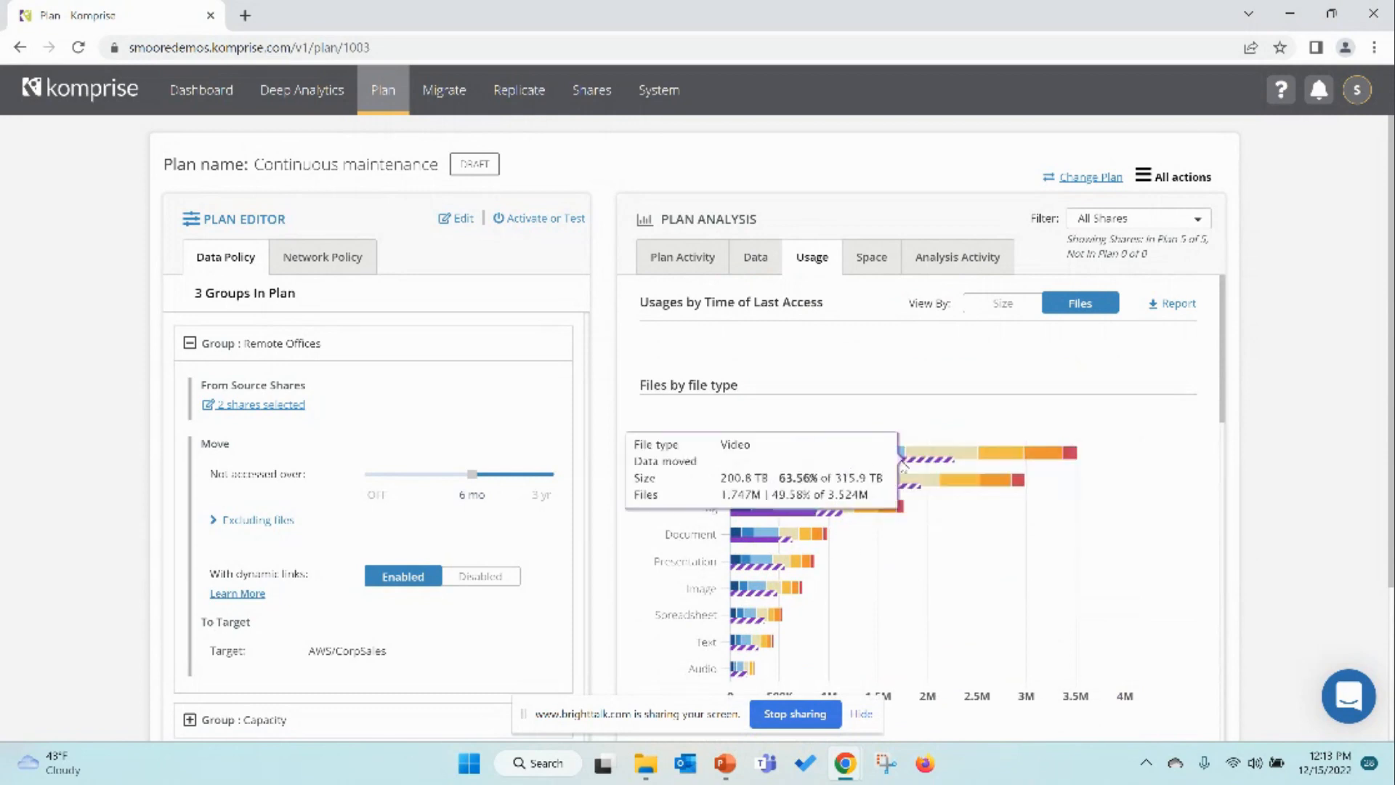
# Step: Switch the usage charts back to Size and examine the space consumed by top owners and top groups
pyautogui.click(1027, 308)
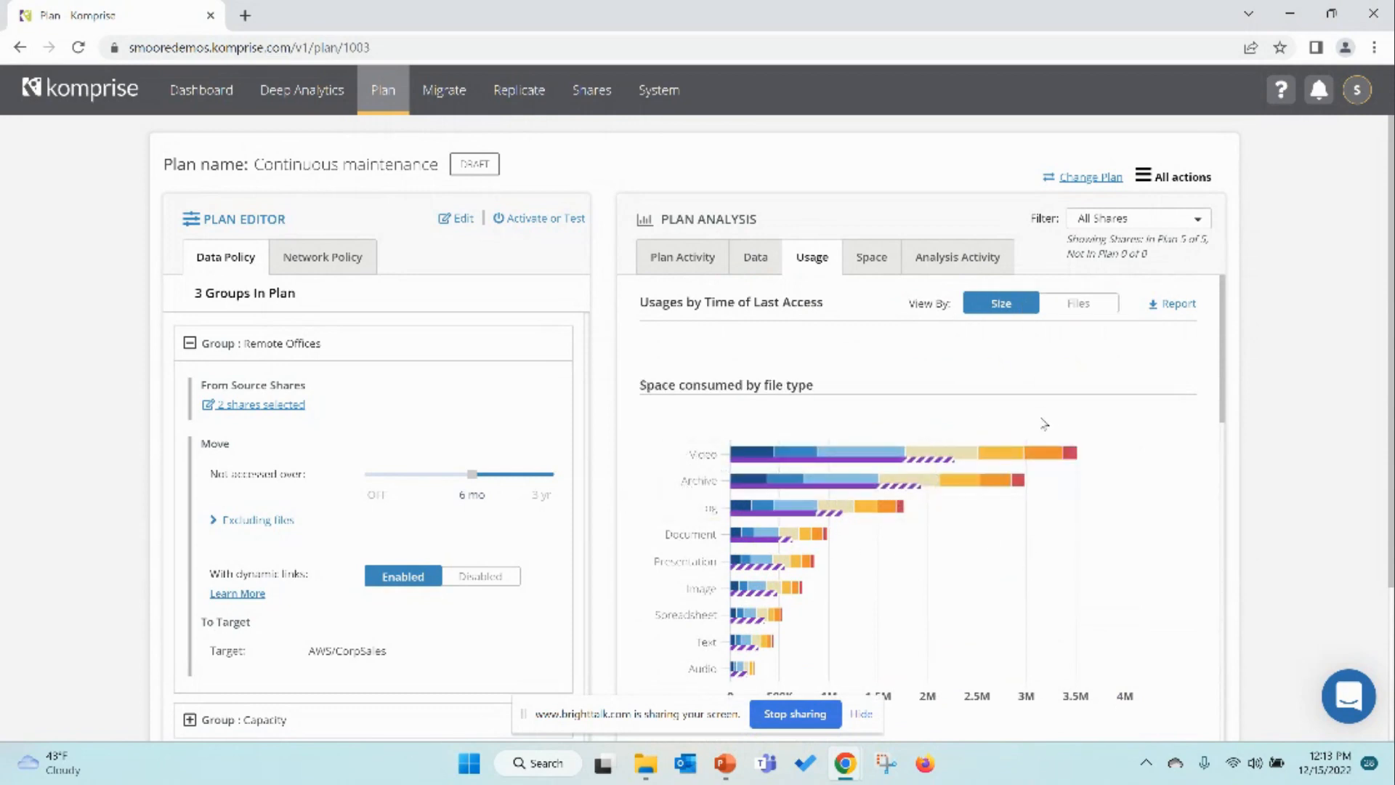
pyautogui.scroll(-10, 1012, 600)
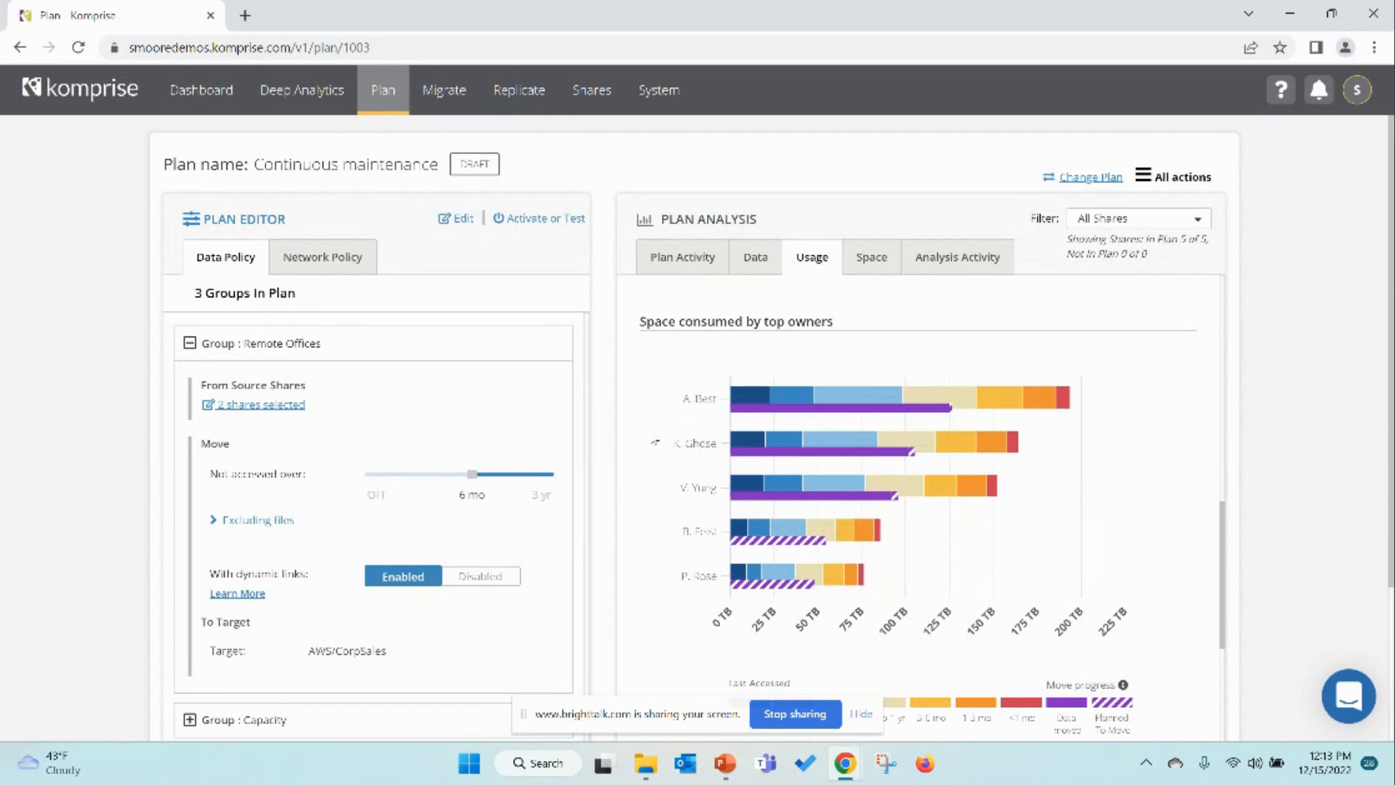
pyautogui.scroll(-1, 683, 460)
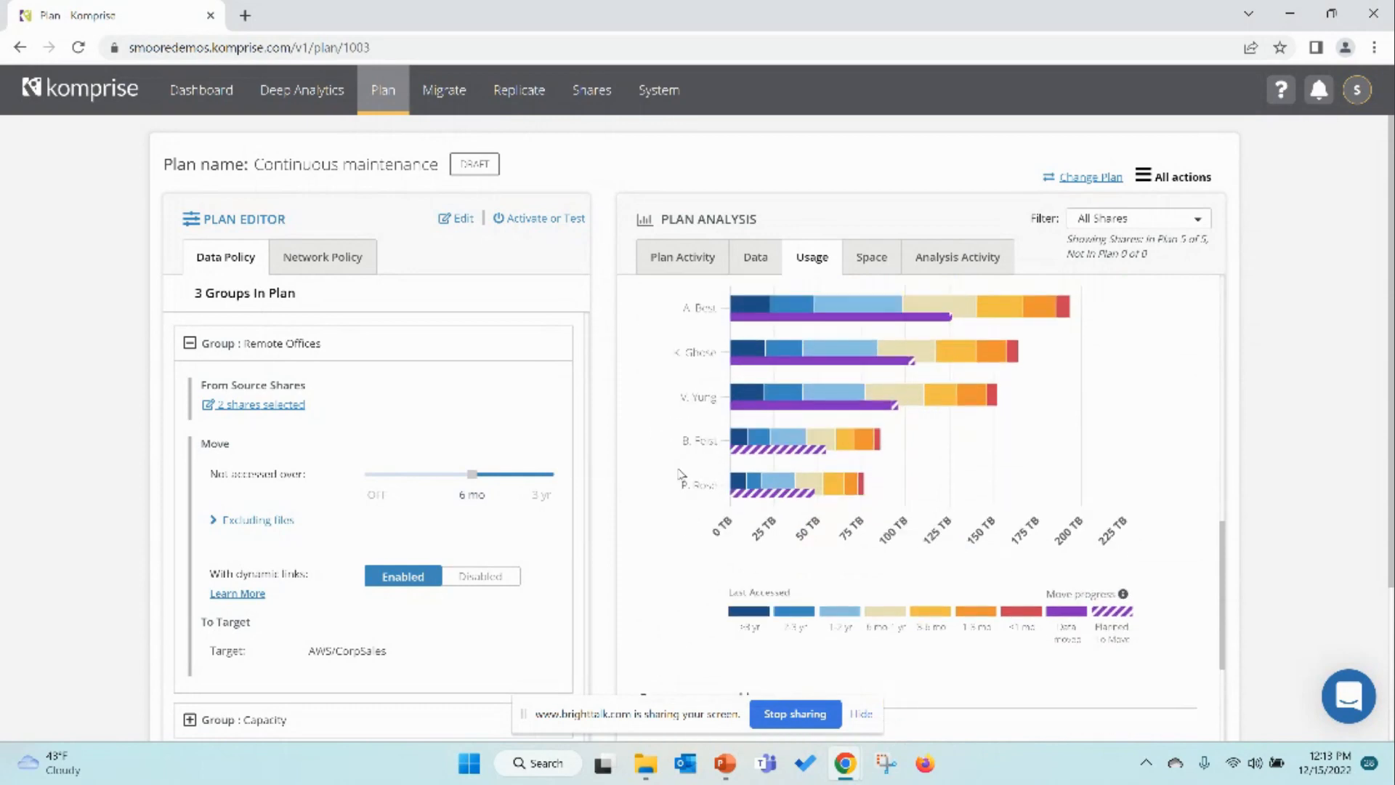
pyautogui.scroll(-5, 683, 465)
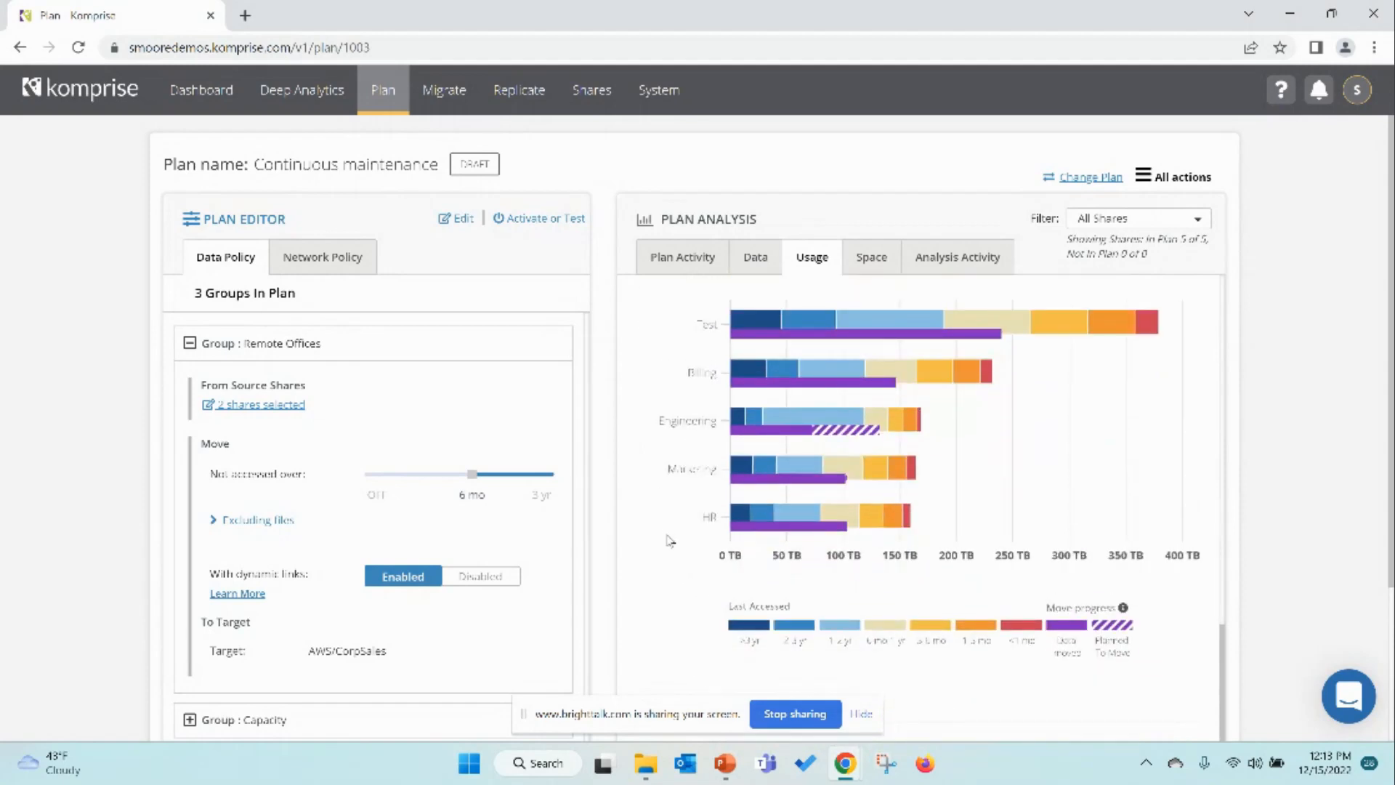
pyautogui.scroll(1, 670, 538)
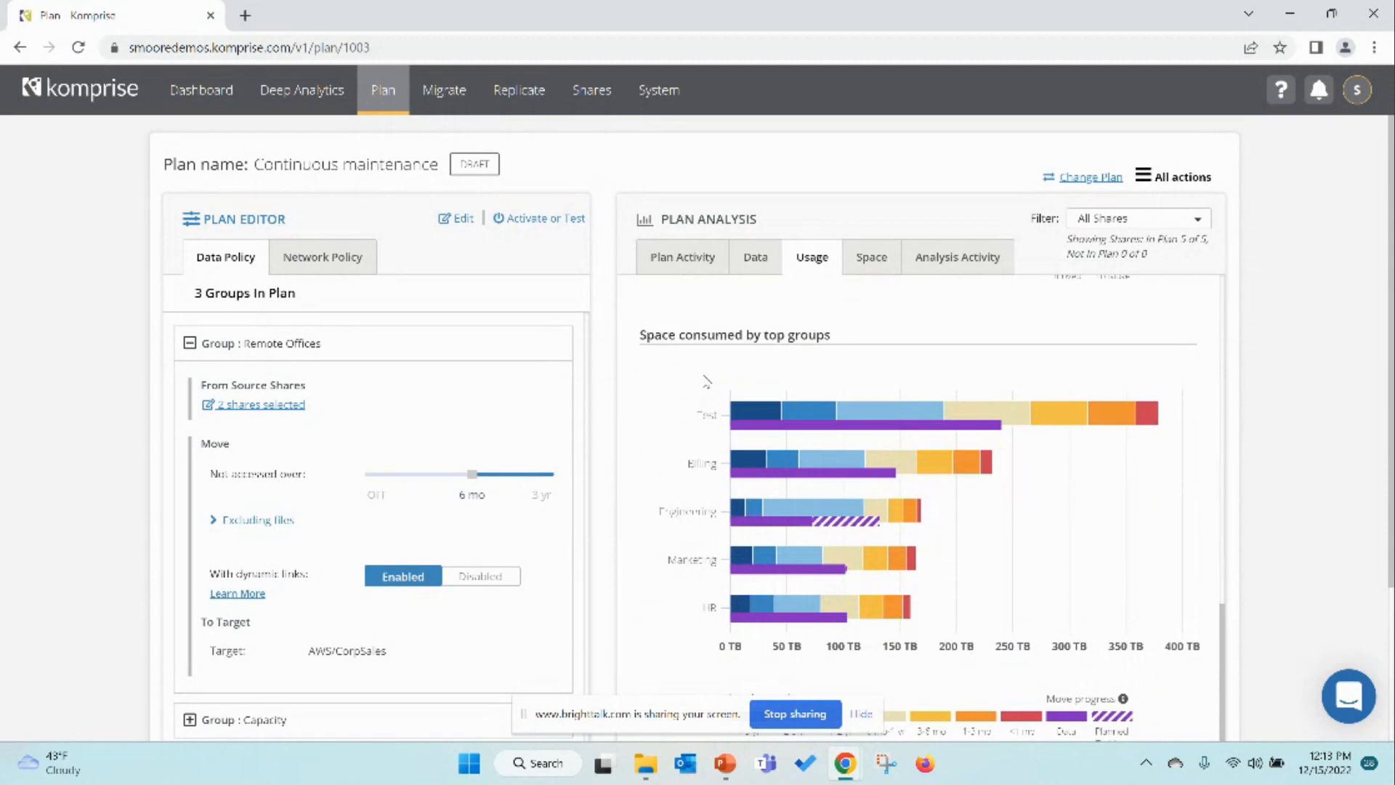
pyautogui.moveTo(760, 416)
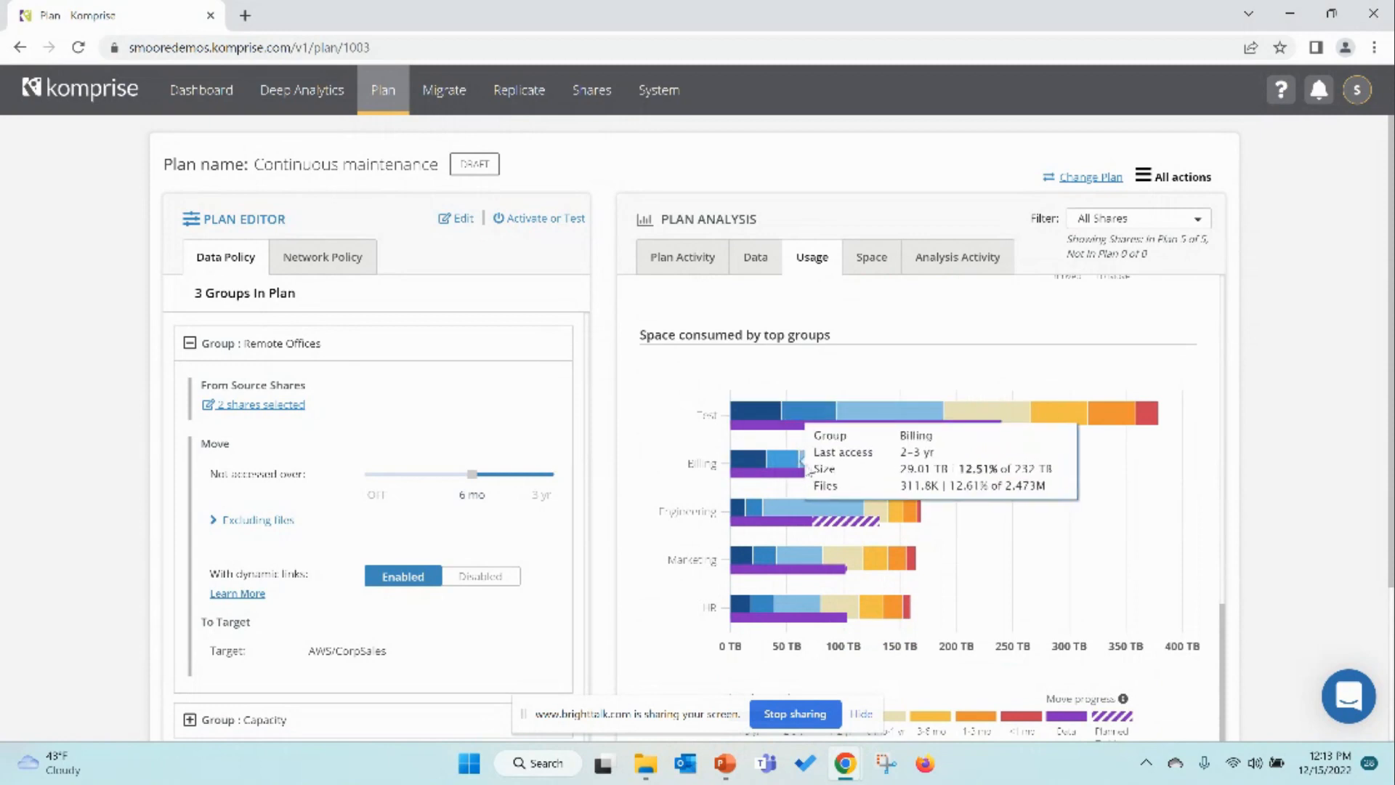
pyautogui.scroll(3, 654, 386)
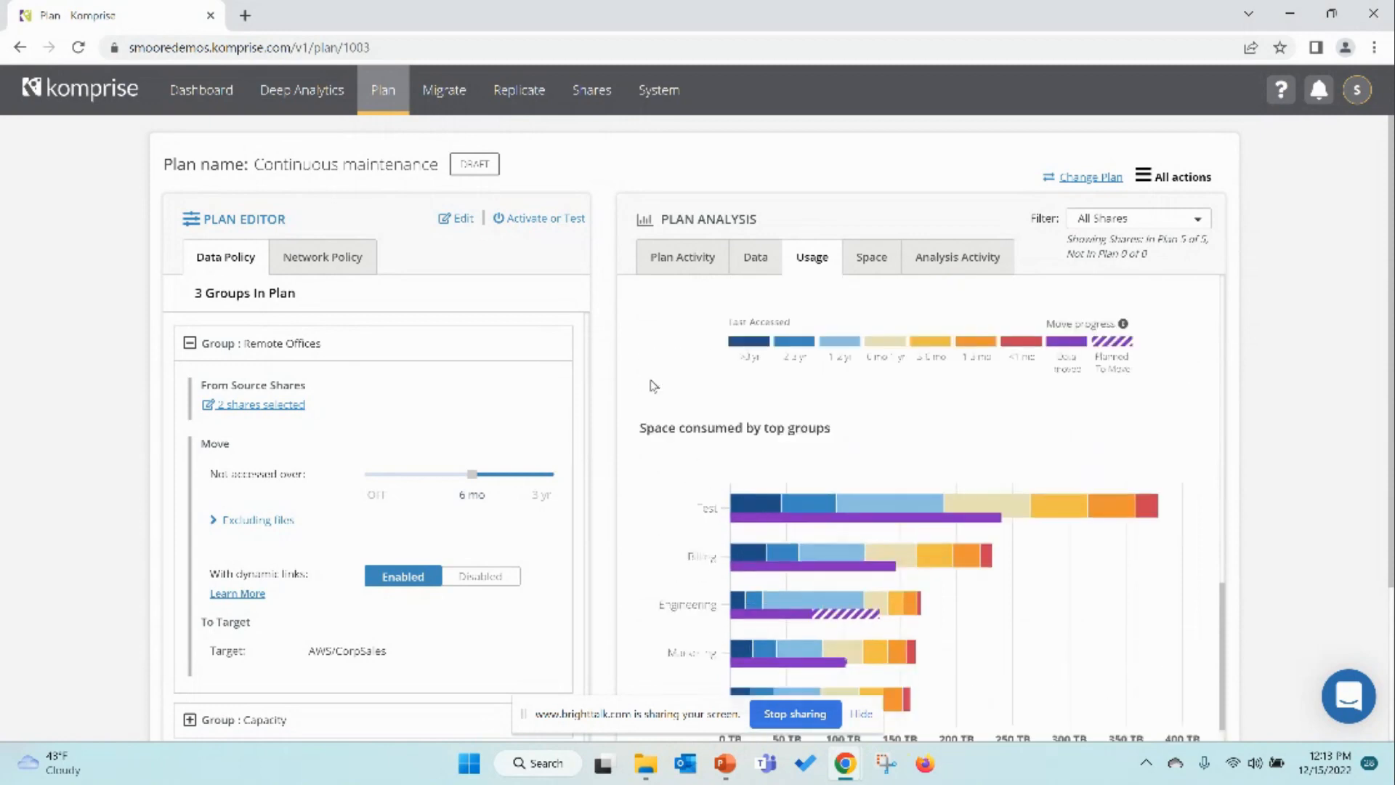
pyautogui.scroll(4, 654, 386)
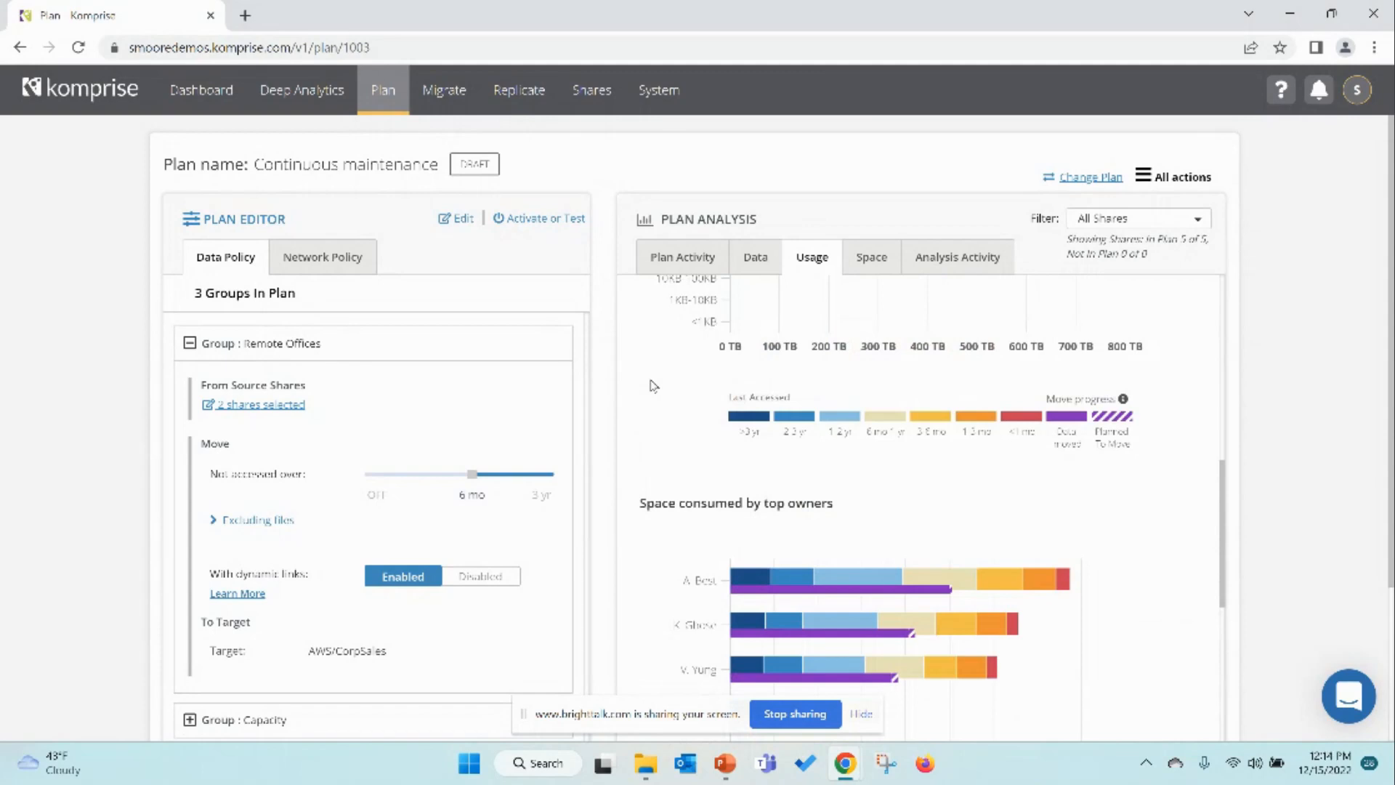
pyautogui.moveTo(747, 579)
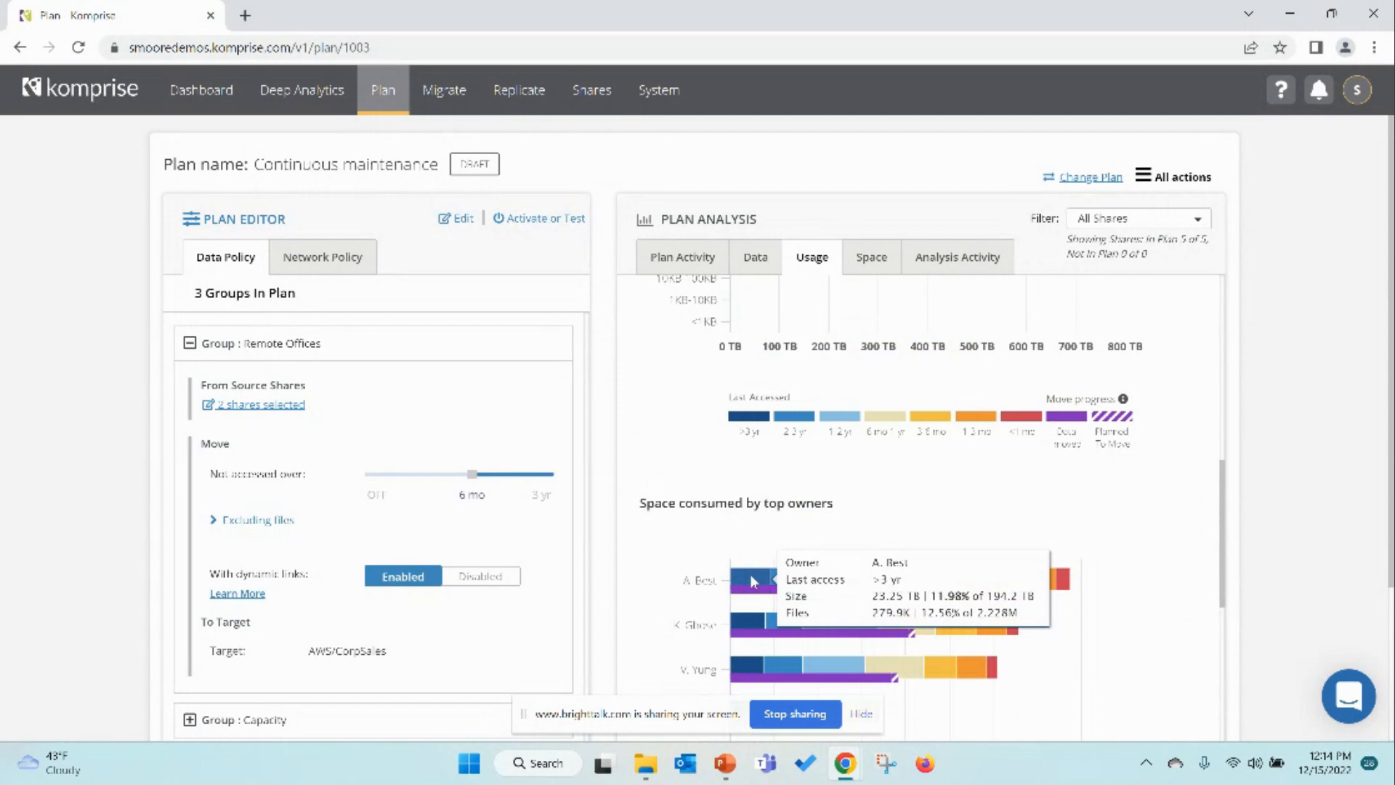
pyautogui.scroll(-5, 762, 549)
pyautogui.scroll(-10, 762, 553)
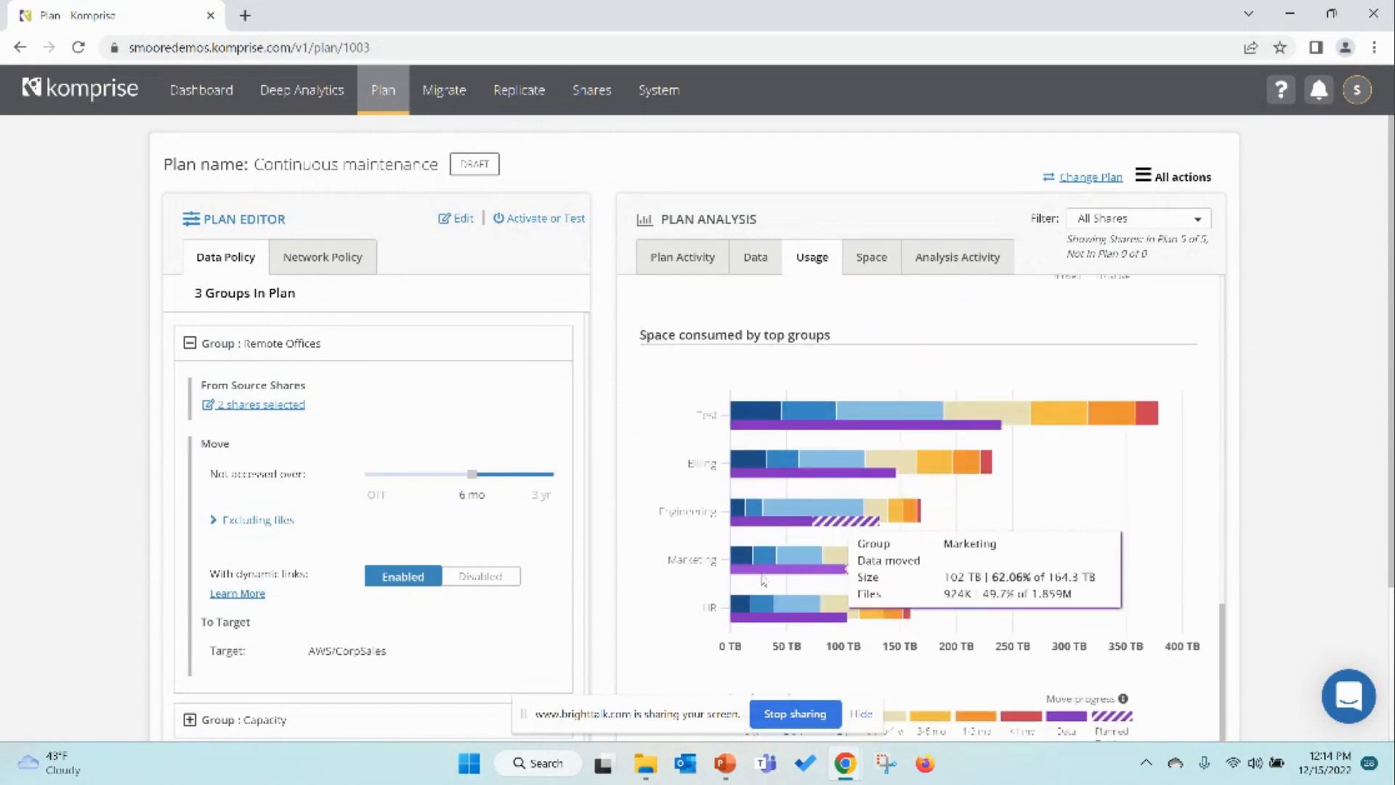
pyautogui.scroll(-3, 765, 587)
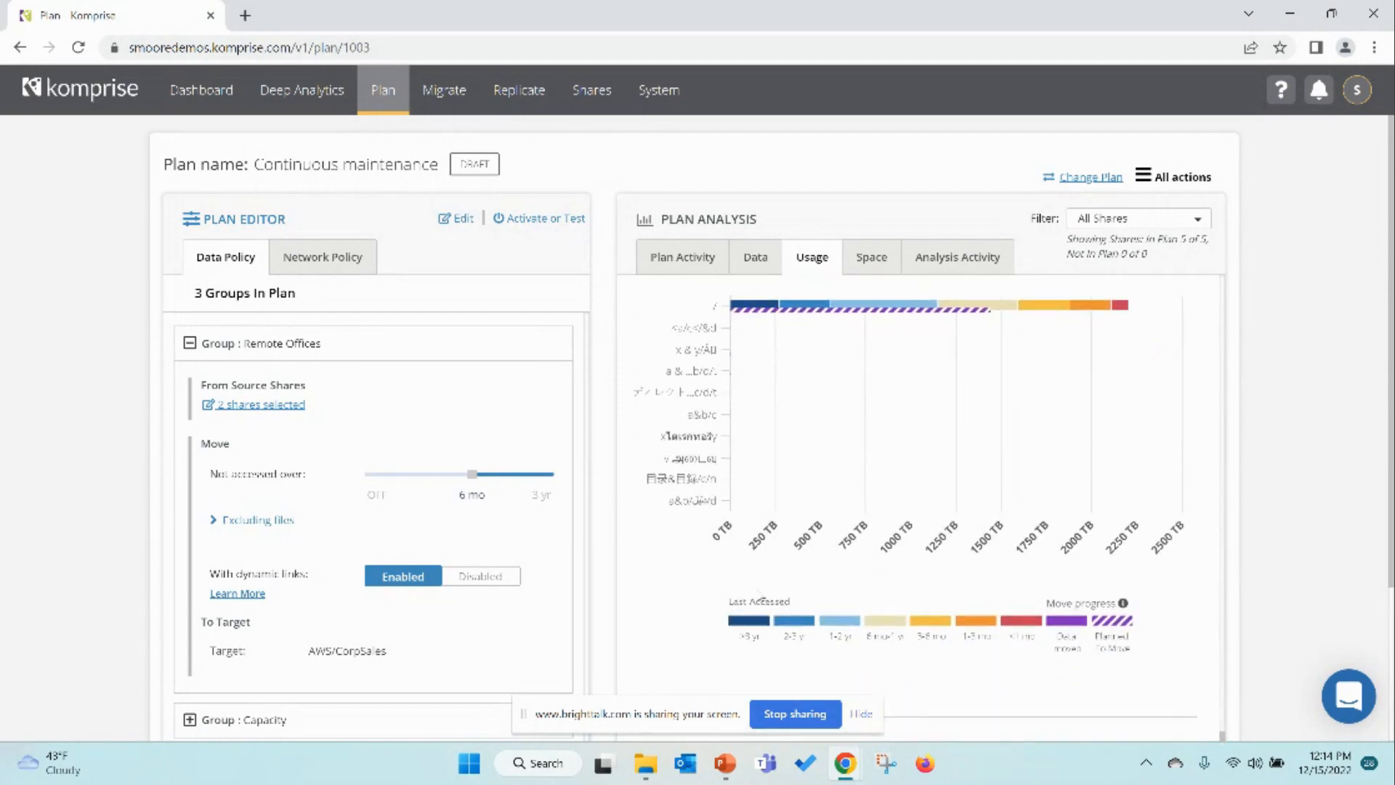
pyautogui.scroll(15, 760, 587)
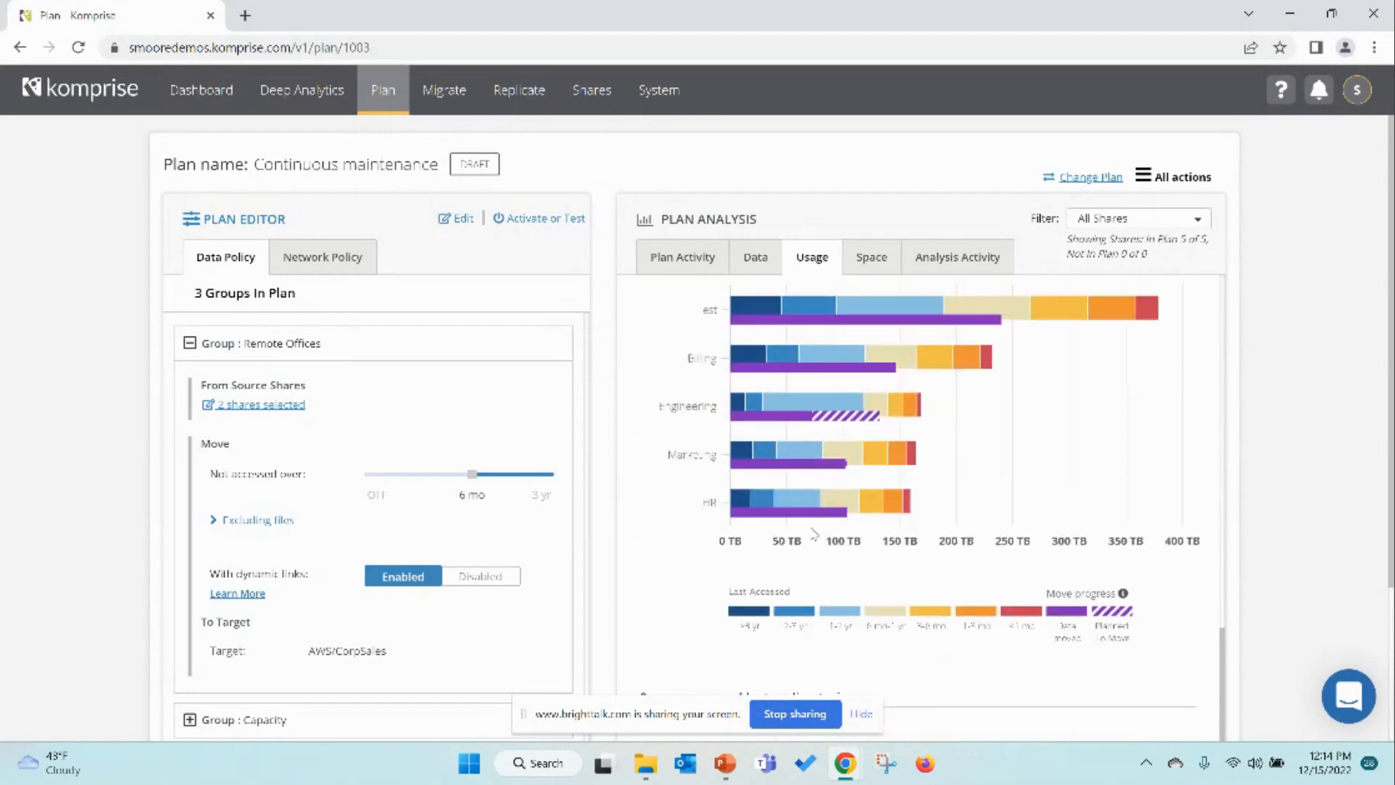
pyautogui.scroll(-2, 882, 365)
pyautogui.scroll(2, 883, 359)
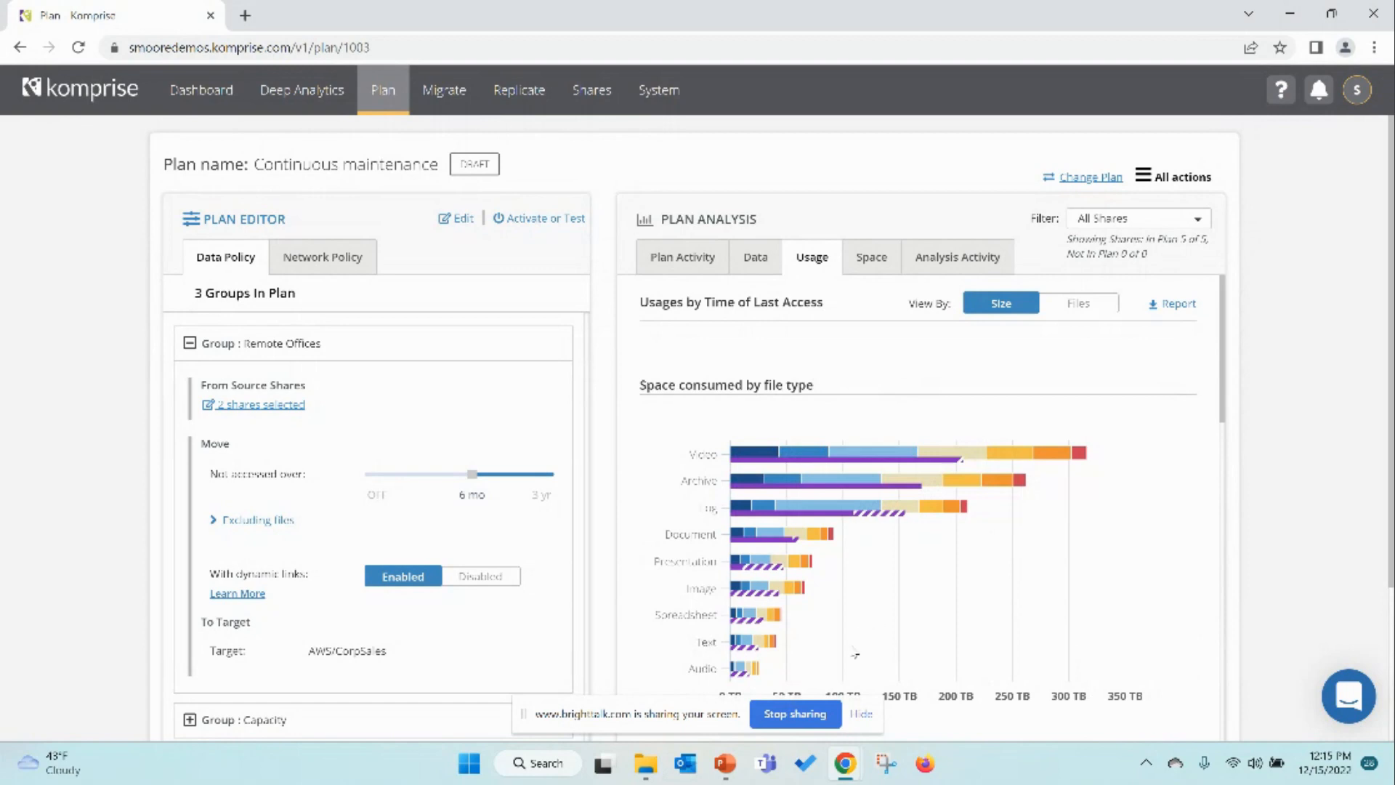
# Step: Stop sharing the screen
pyautogui.click(814, 713)
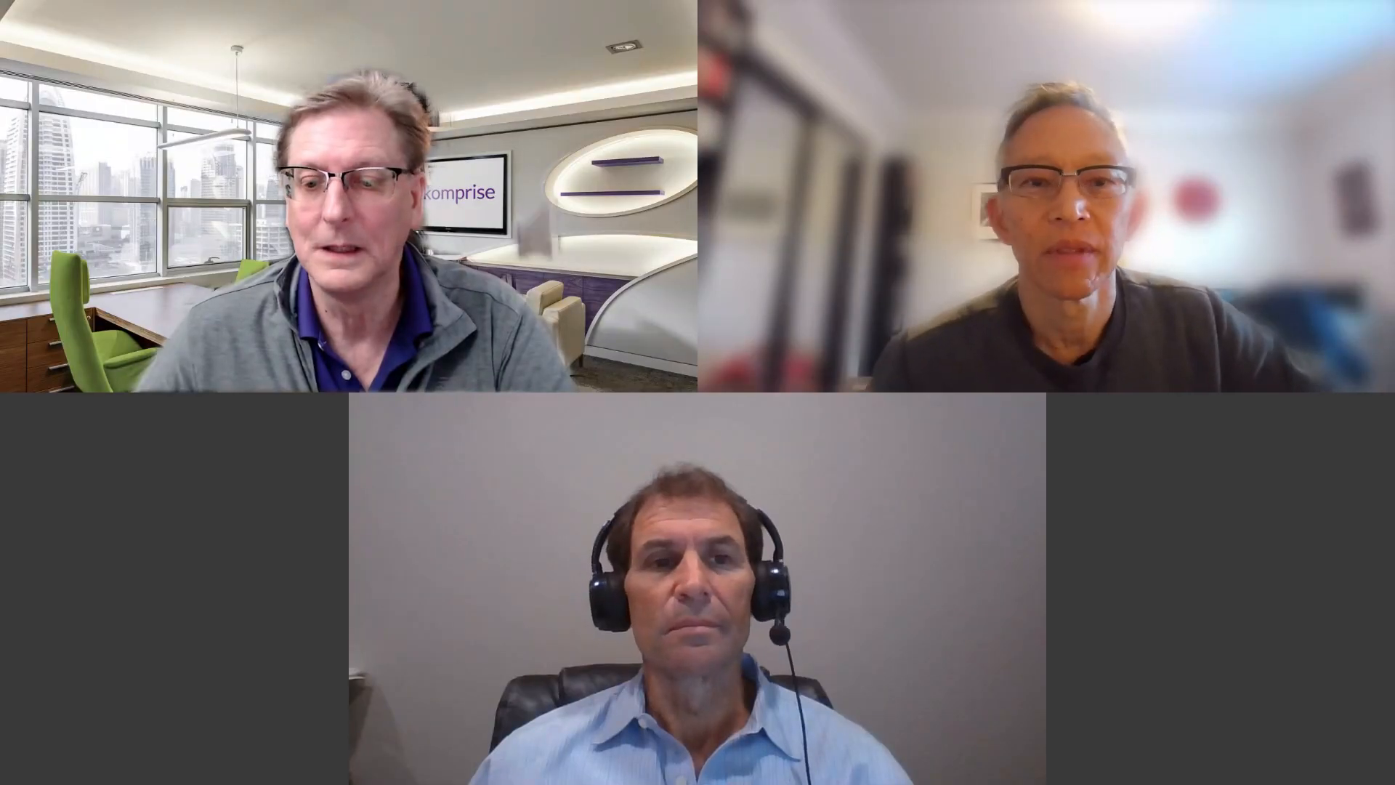
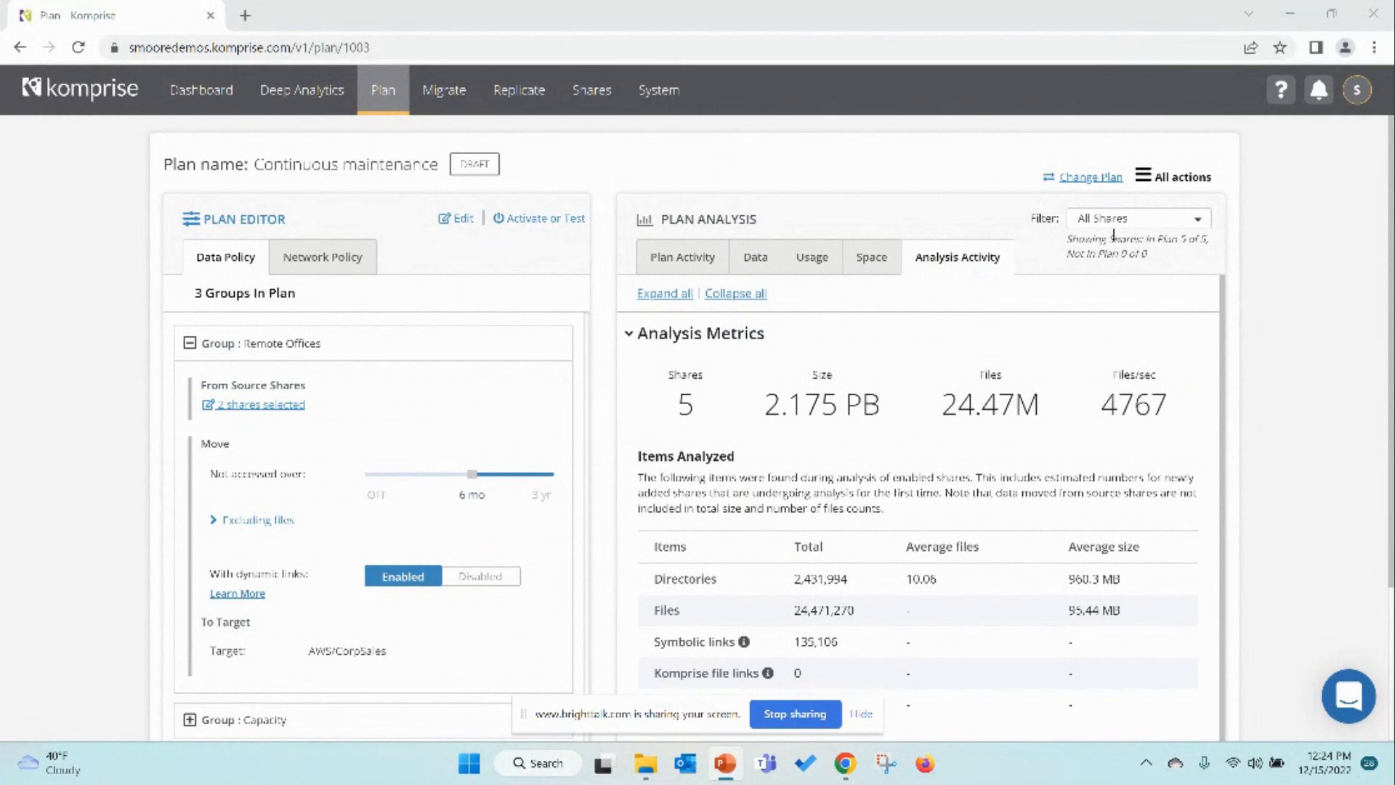
# Step: Open the cost model editor from the plan analysis Data tab and set the number of backup copies to 1
pyautogui.click(768, 259)
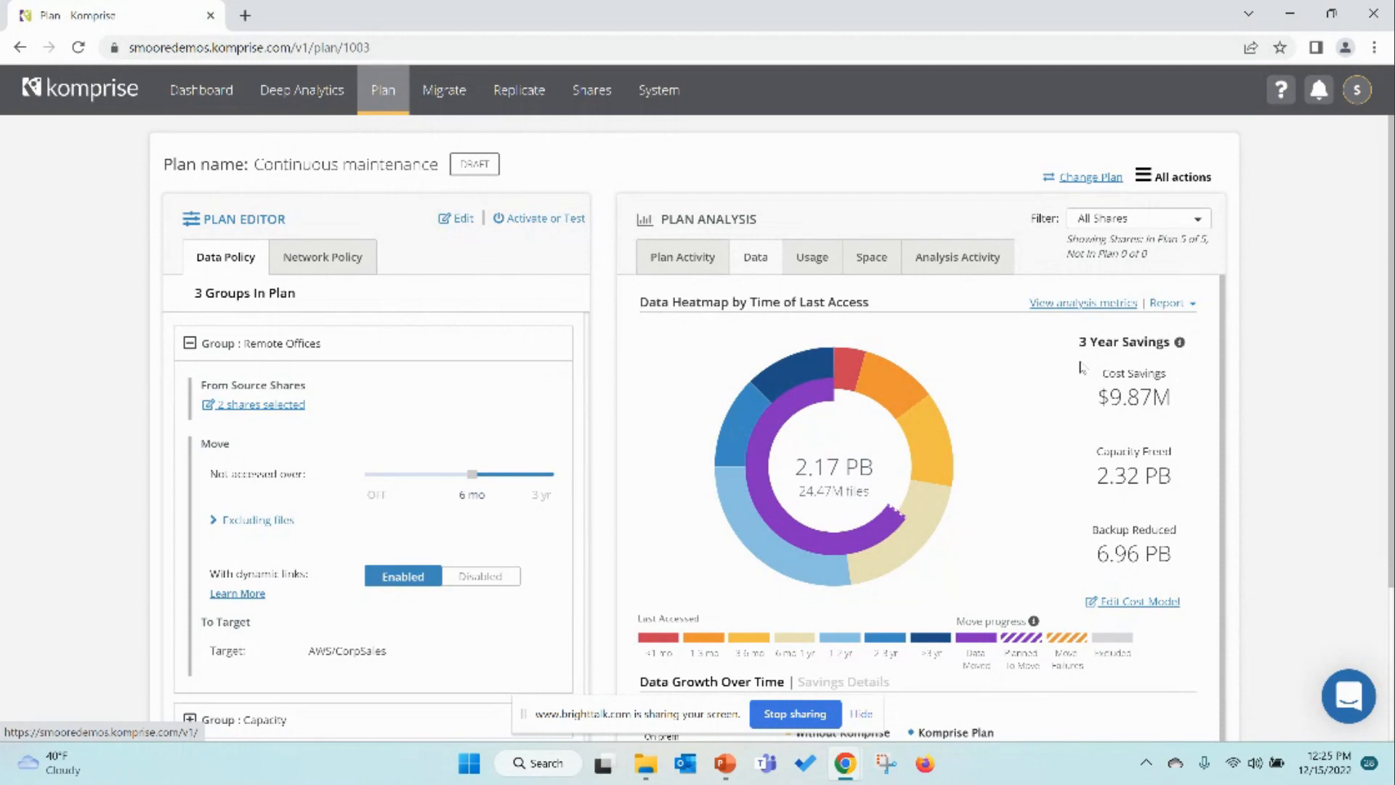
pyautogui.click(1147, 179)
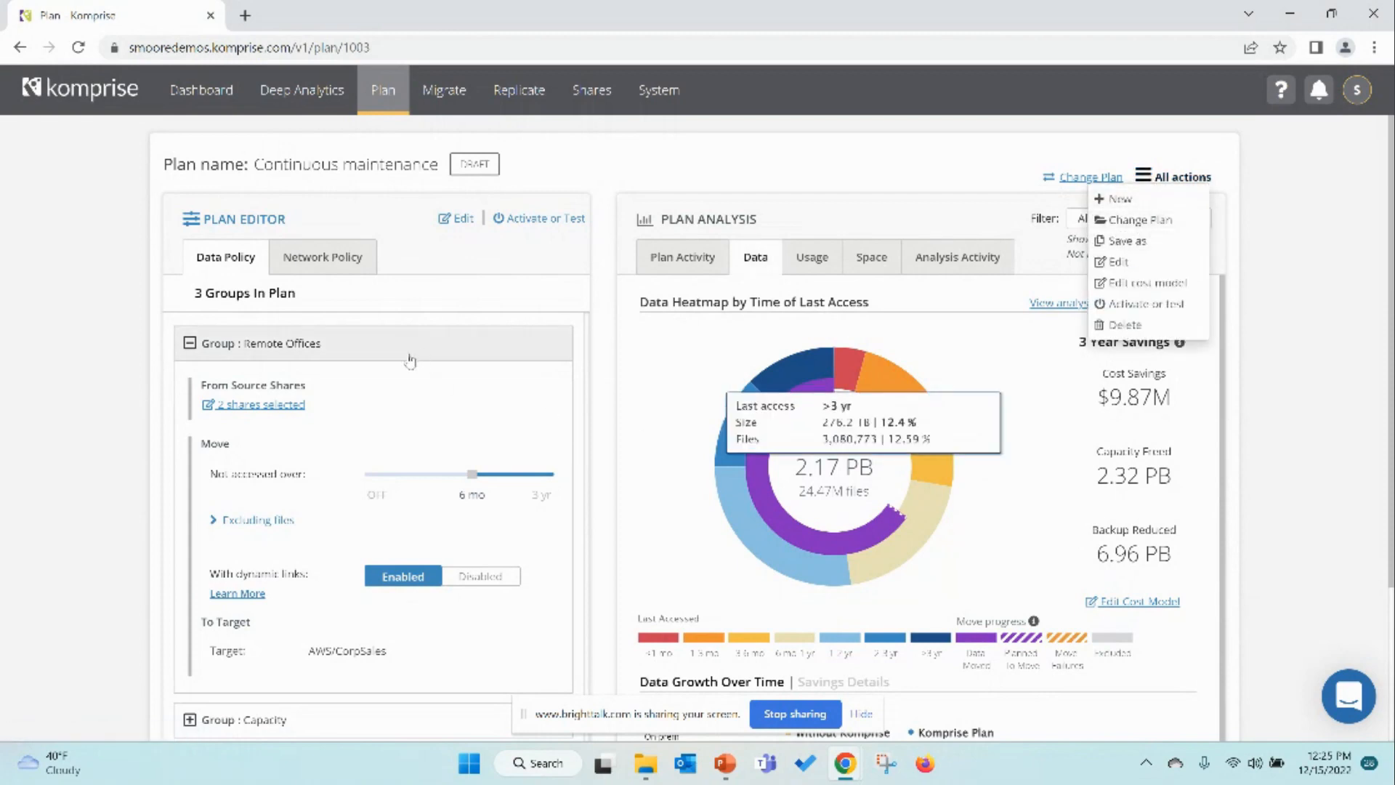
pyautogui.click(1028, 330)
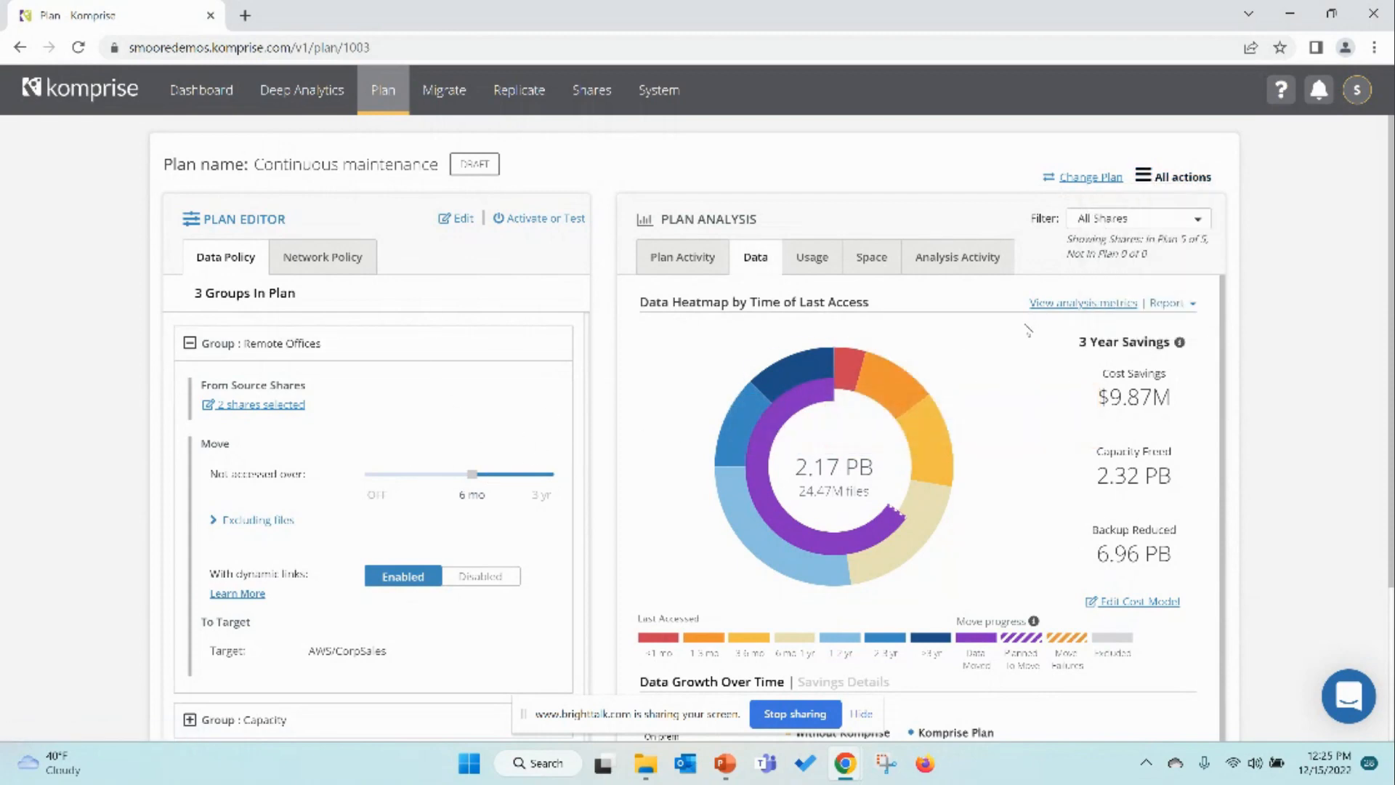
pyautogui.click(1115, 606)
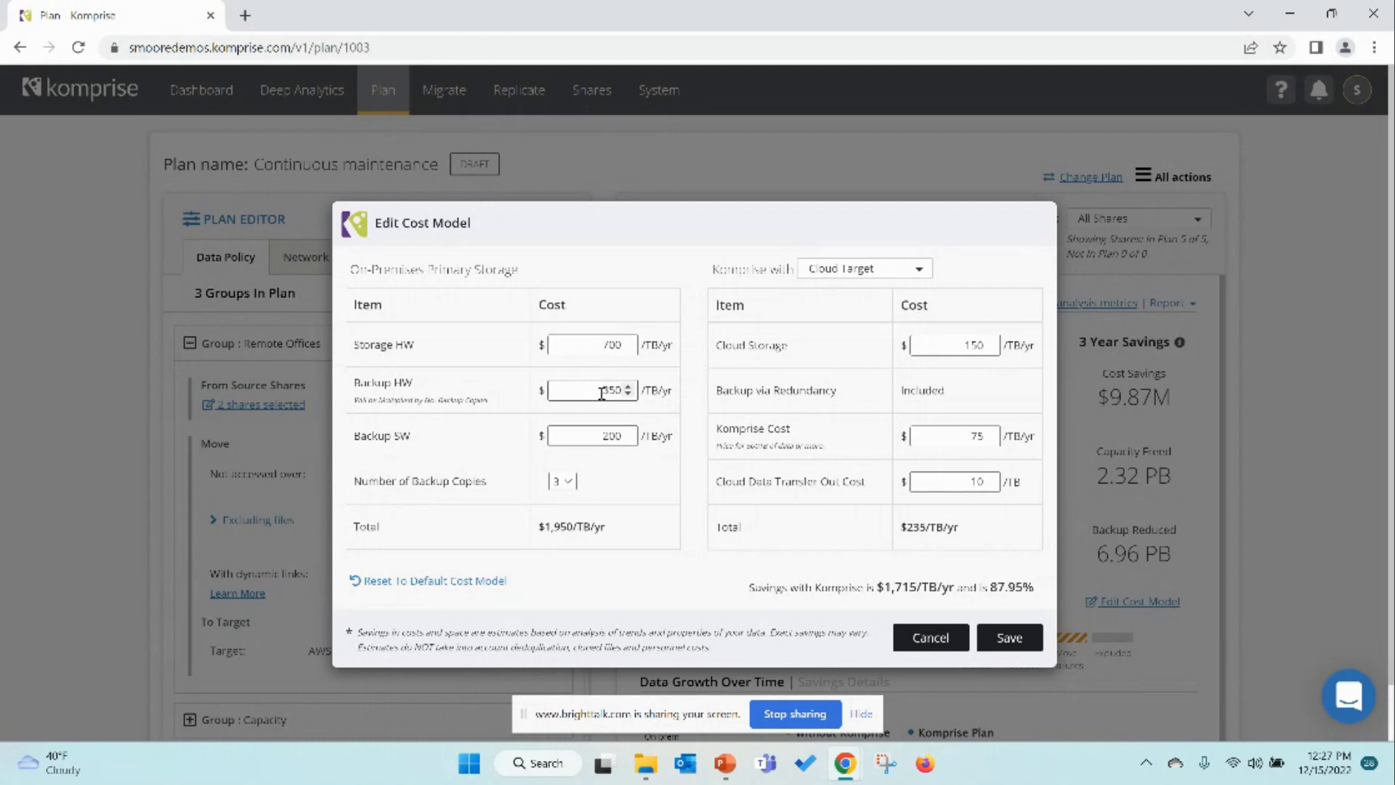
pyautogui.click(573, 483)
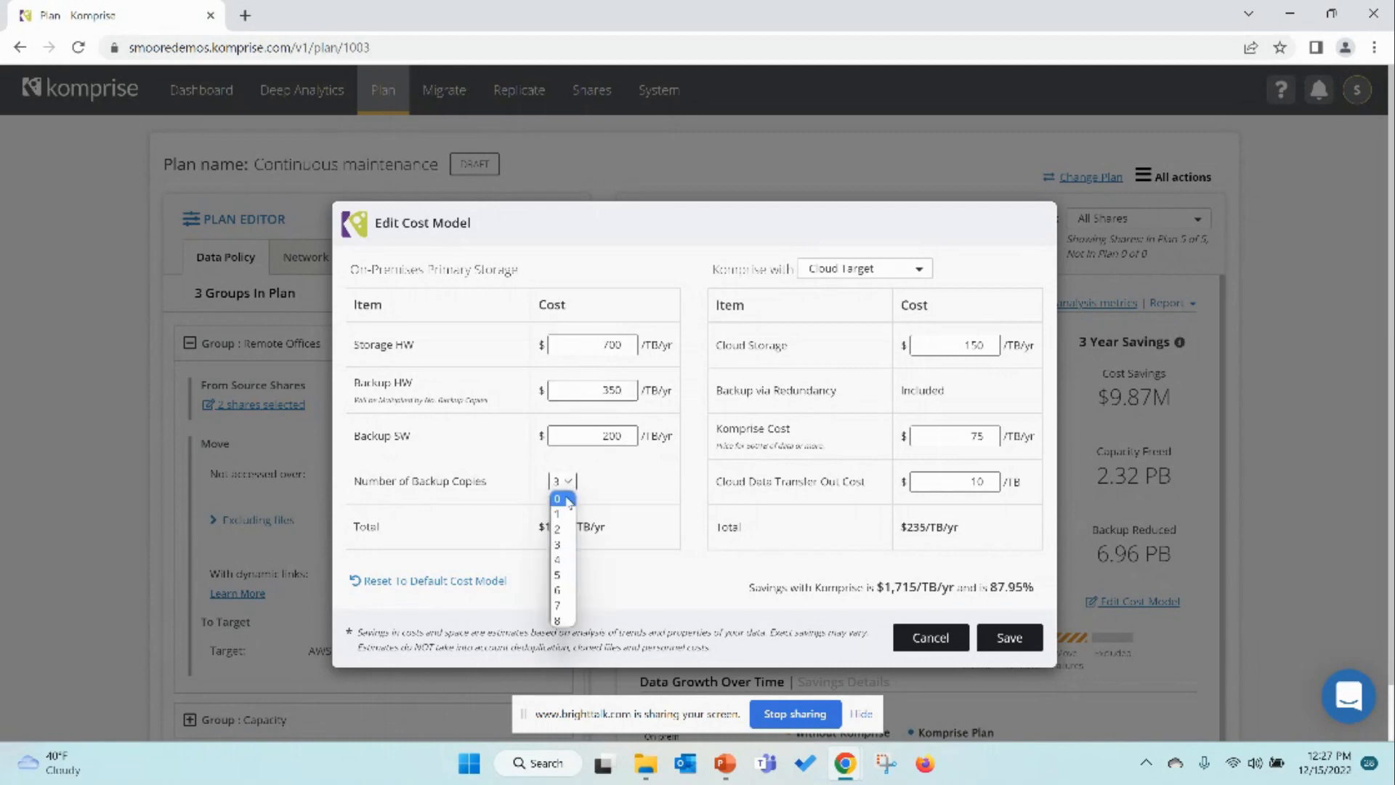
pyautogui.click(565, 500)
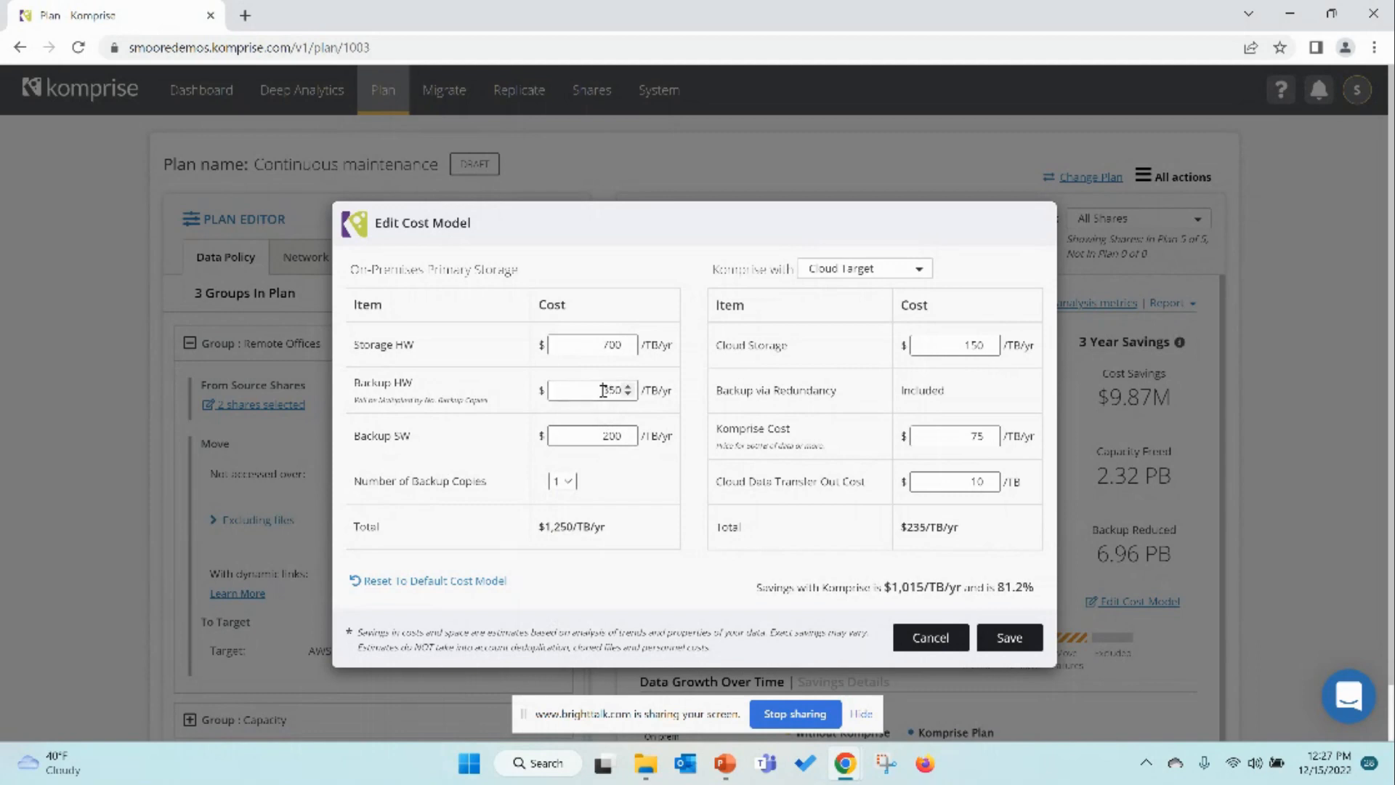
# Step: Set the on-premises Backup HW cost to 700 /TB/yr
pyautogui.doubleClick(612, 391)
pyautogui.press('Left')
pyautogui.press('Delete')
pyautogui.press('Delete')
pyautogui.press('Delete')
pyautogui.write('77')
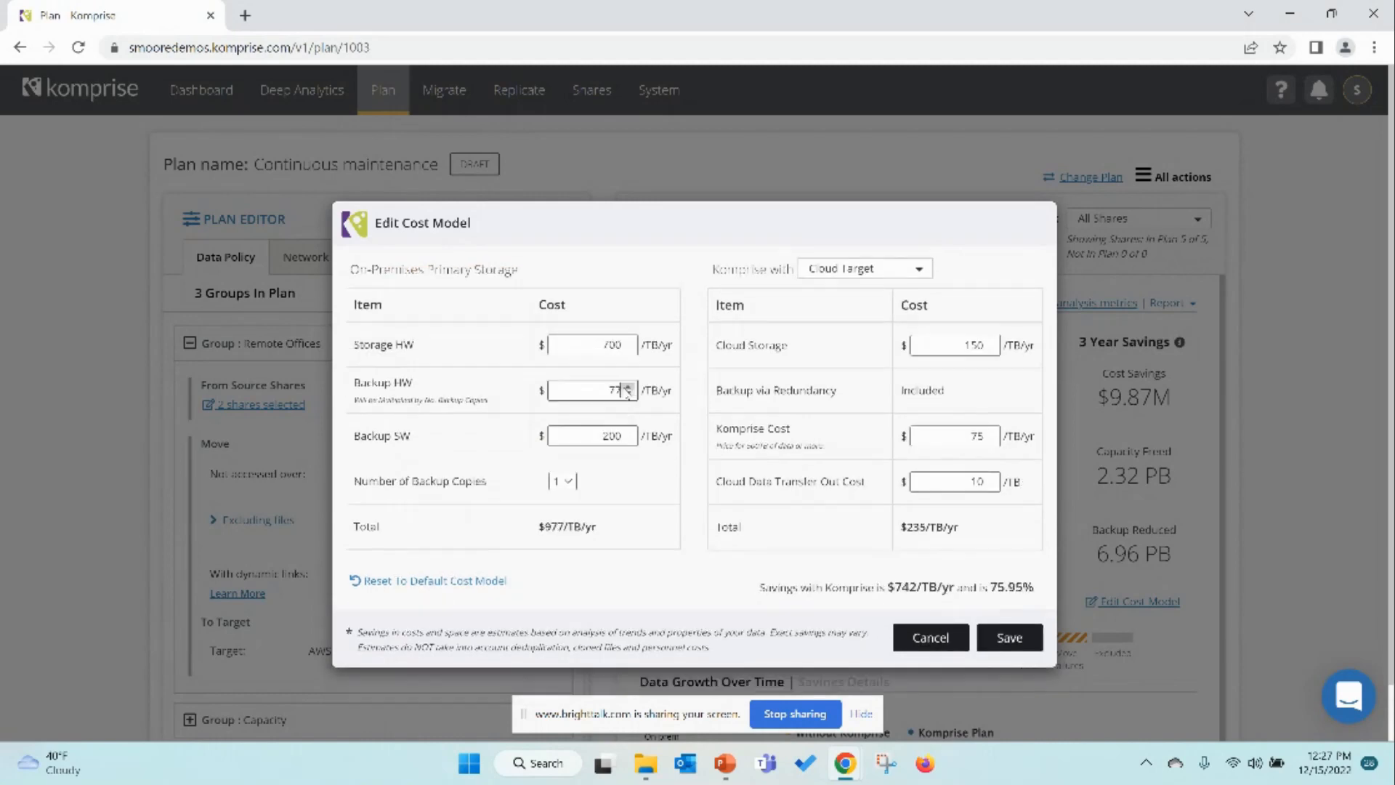
pyautogui.press('BackSpace')
pyautogui.write('00')
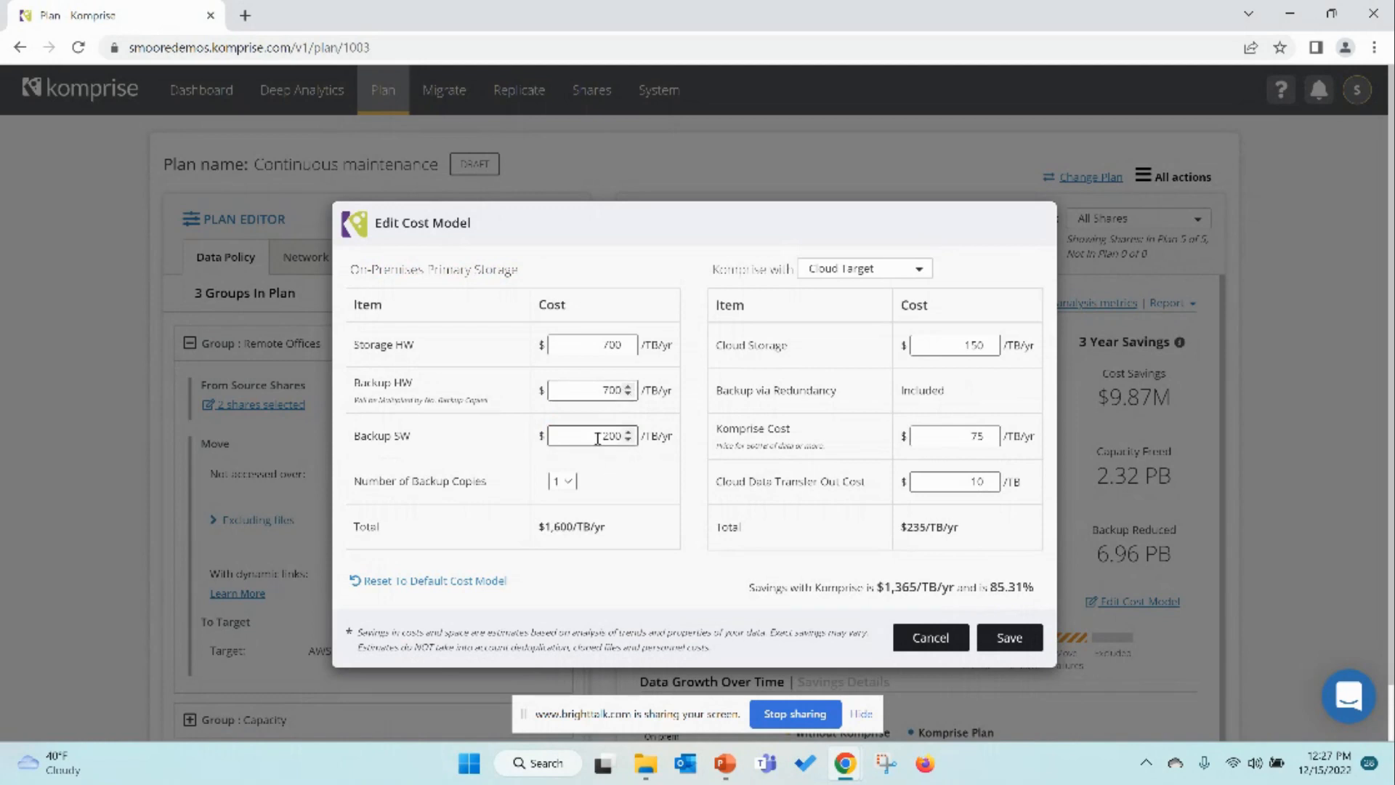
# Step: Set the on-premises Backup SW cost to 400 /TB/yr
pyautogui.moveTo(600, 438); pyautogui.dragTo(623, 438)
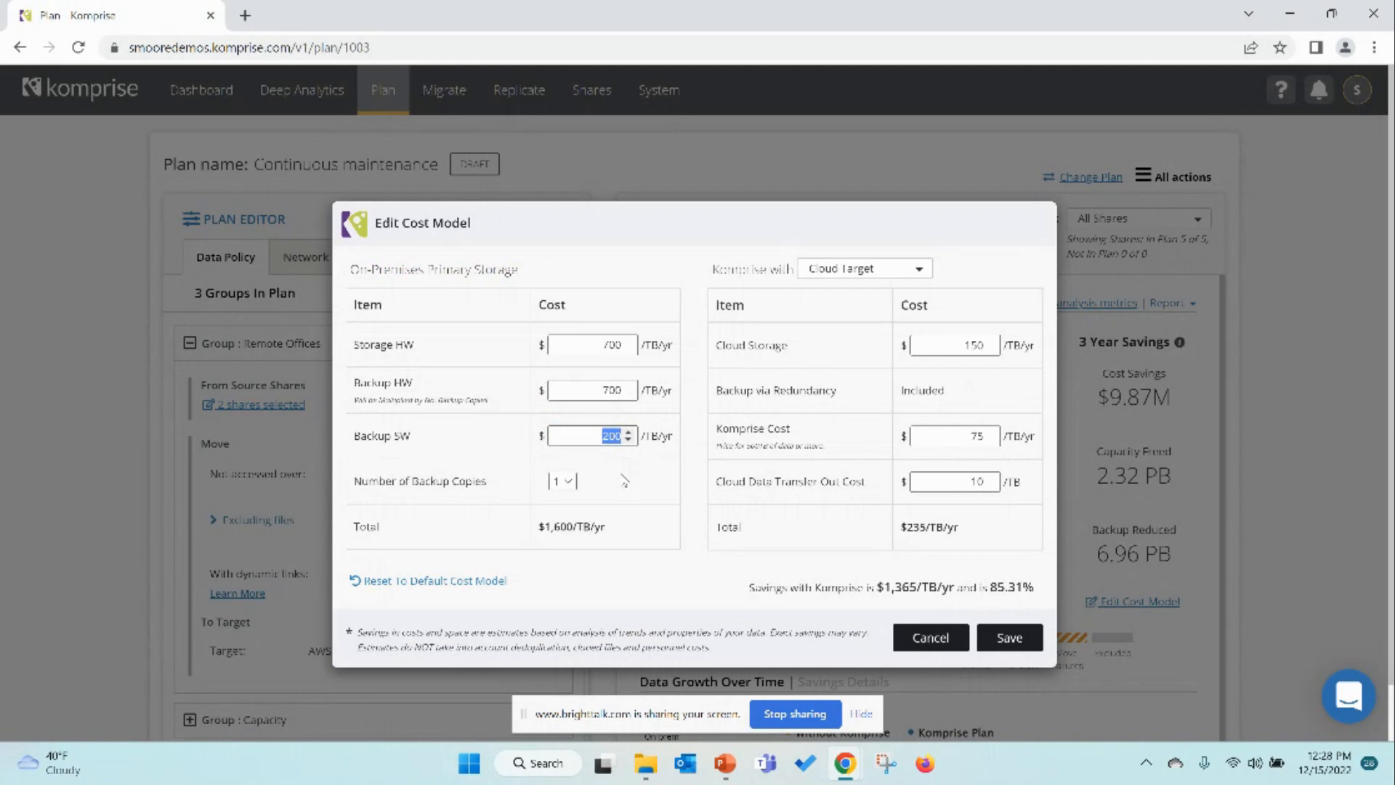
pyautogui.write('400')
pyautogui.moveTo(539, 528); pyautogui.dragTo(603, 533)
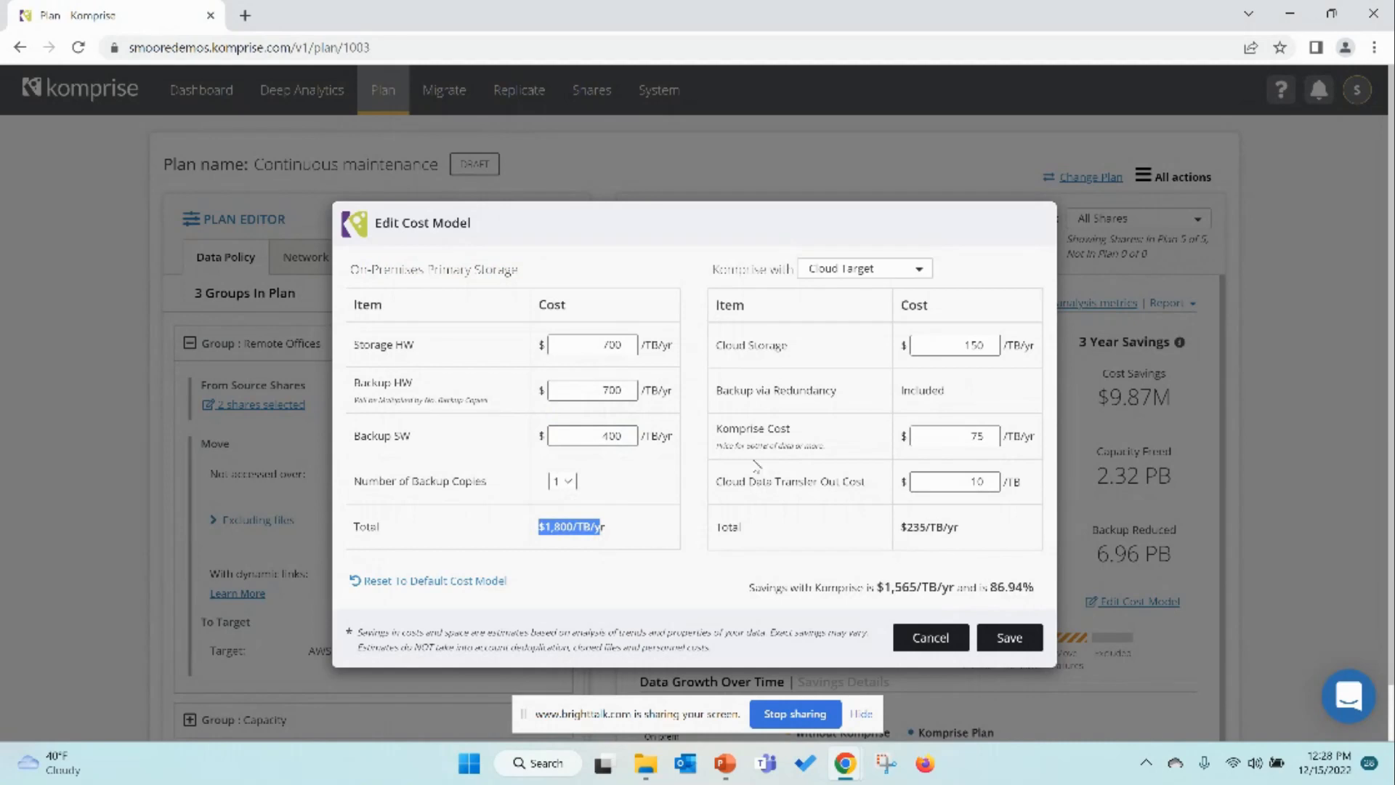
# Step: Try comparing against an On-Premises Target with storage hardware at 500 /TB/yr, then return to Cloud Target
pyautogui.click(937, 352)
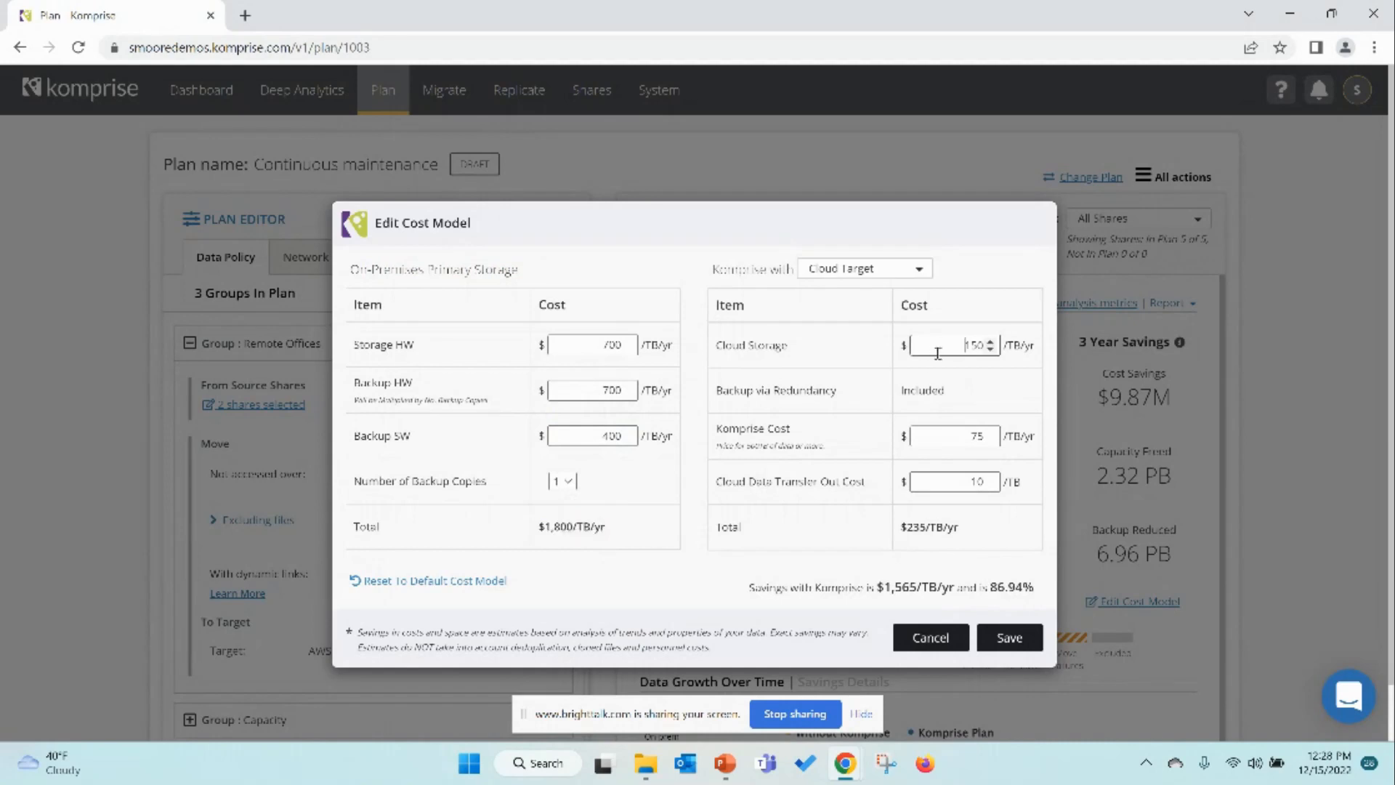
pyautogui.click(917, 273)
pyautogui.click(910, 319)
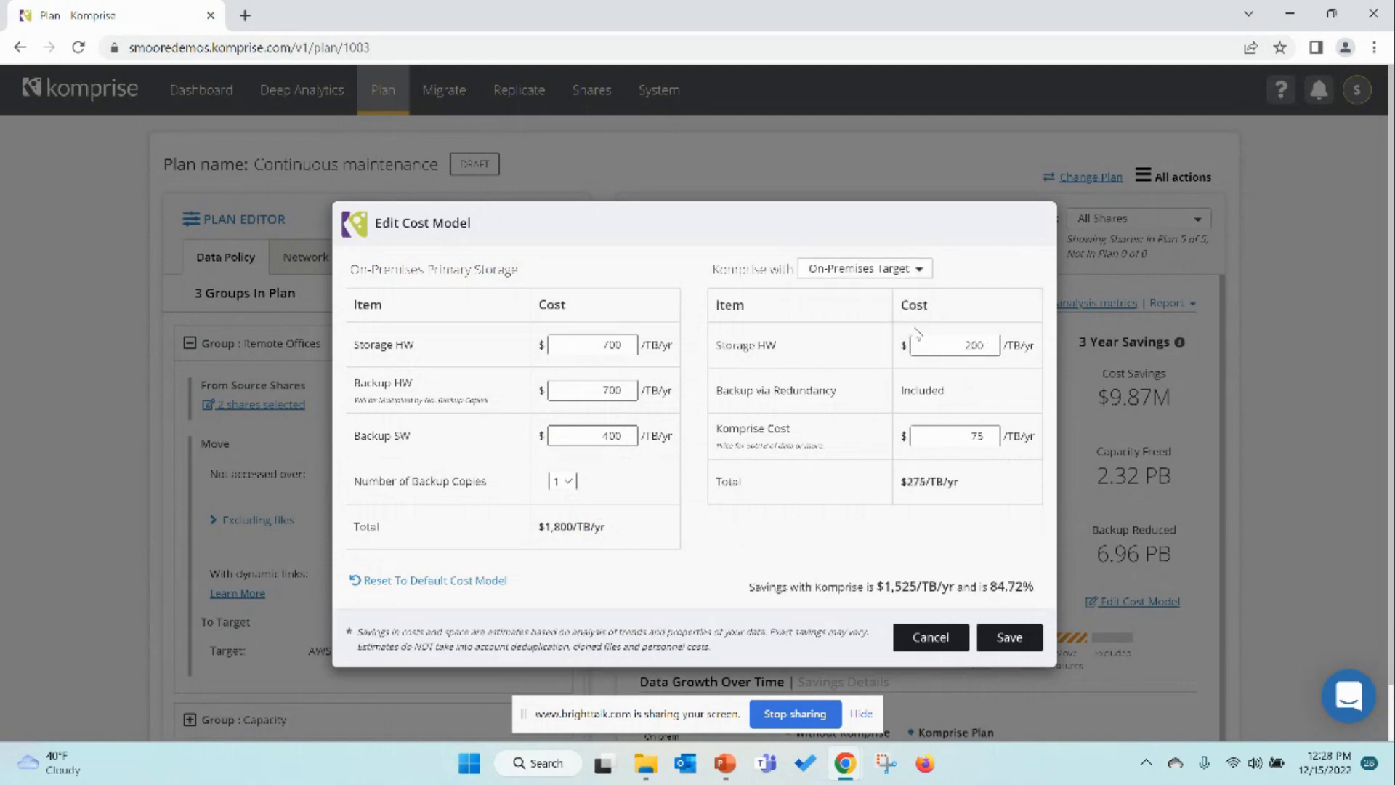
pyautogui.moveTo(963, 346); pyautogui.dragTo(984, 349)
pyautogui.write('500')
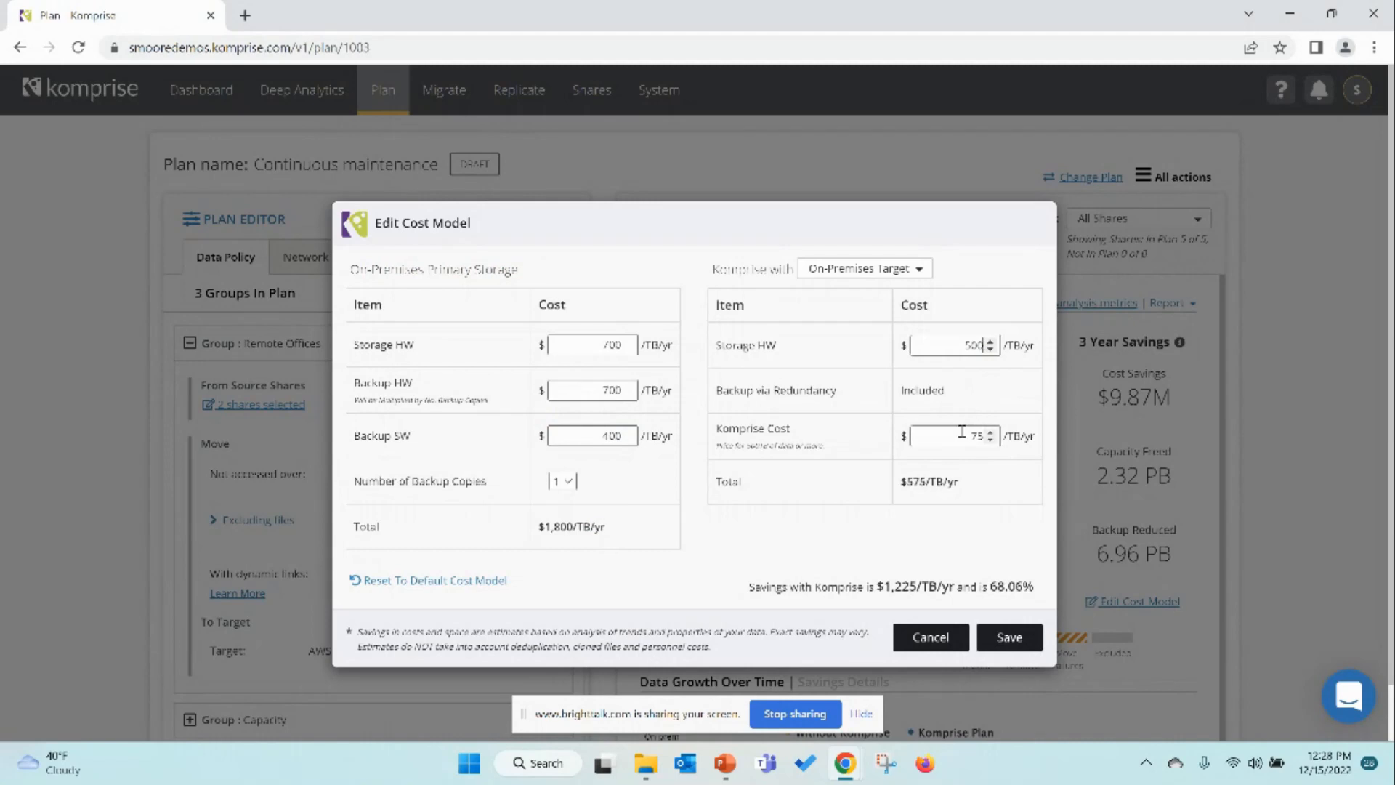
pyautogui.doubleClick(970, 436)
pyautogui.click(895, 269)
pyautogui.click(901, 298)
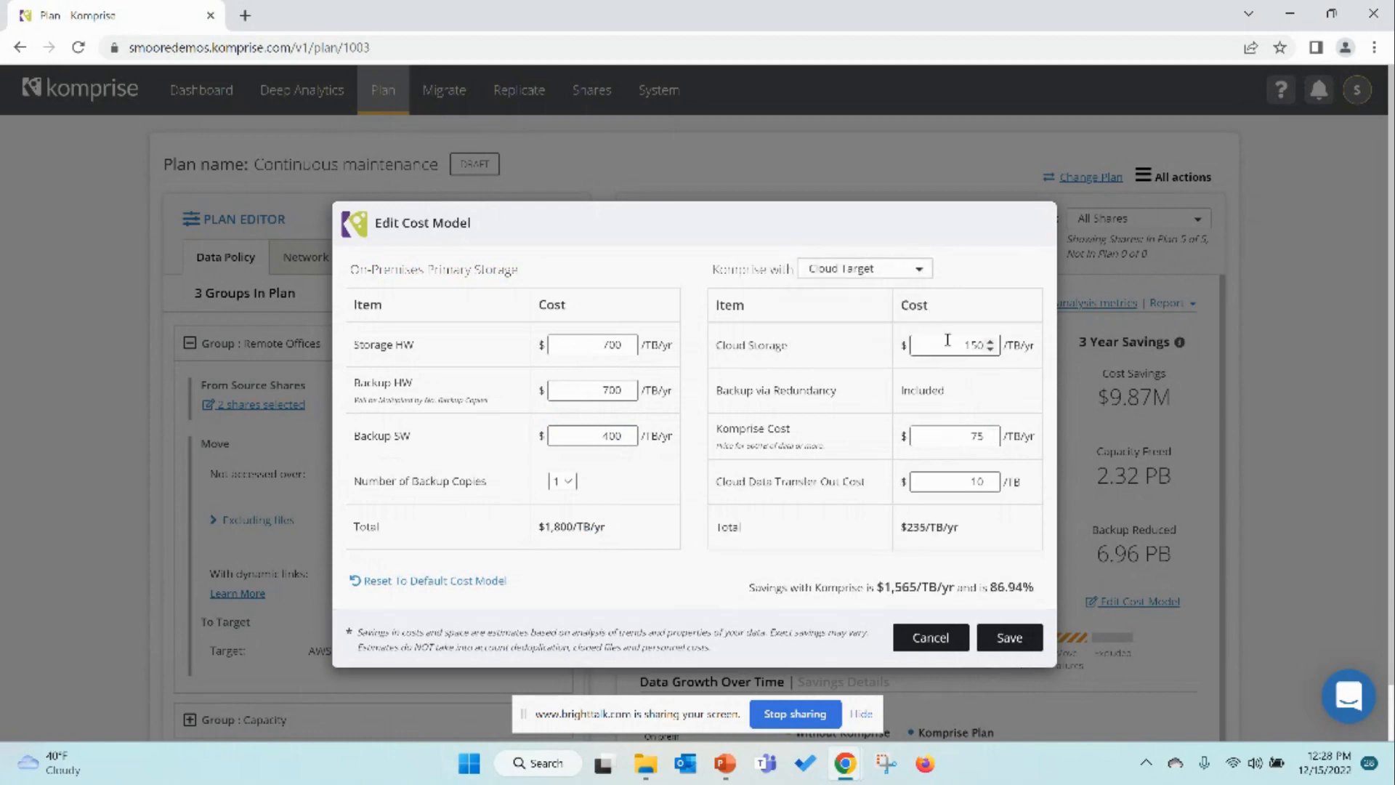
# Step: Set the Cloud Data Transfer Out Cost to 0 and save the cost model
pyautogui.doubleClick(981, 348)
pyautogui.doubleClick(966, 481)
pyautogui.write('0')
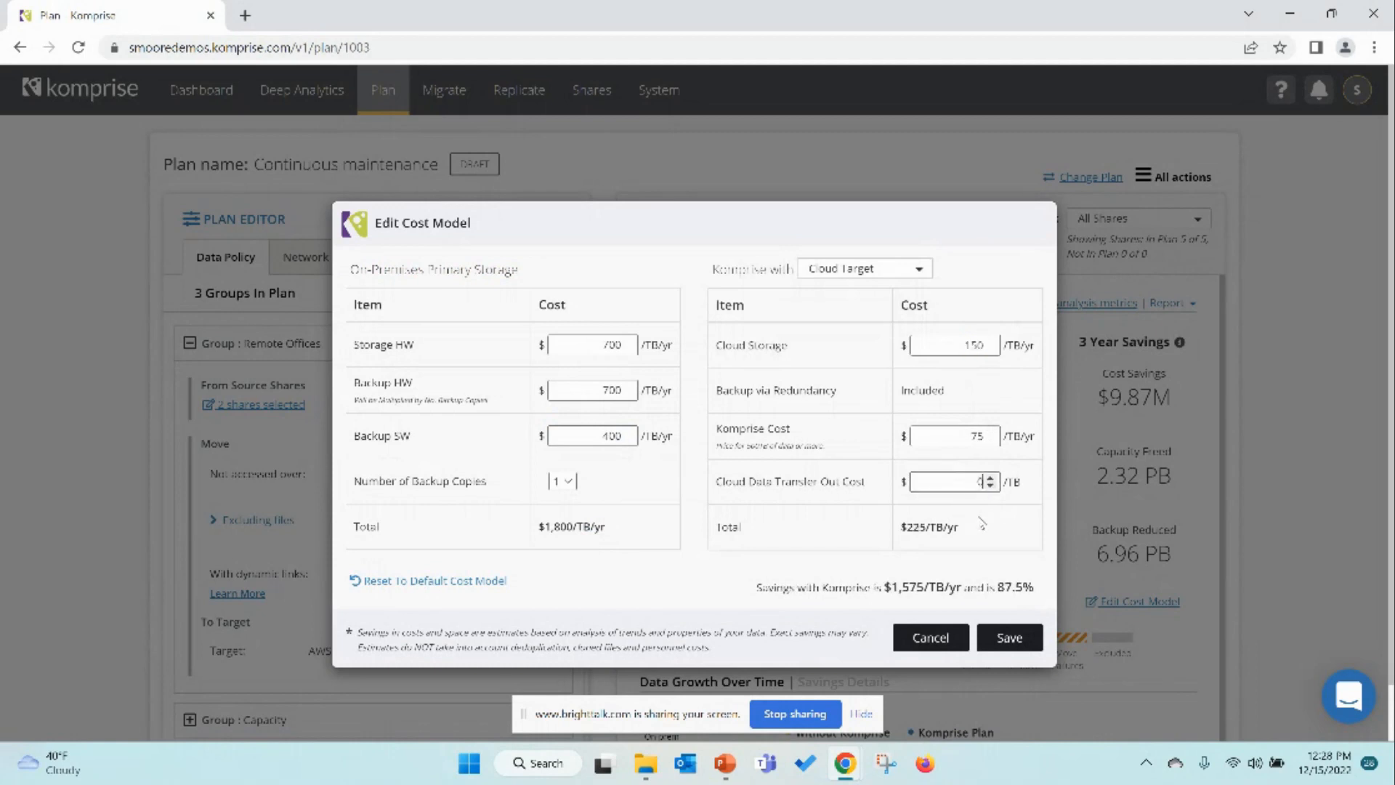
pyautogui.moveTo(954, 526); pyautogui.dragTo(899, 527)
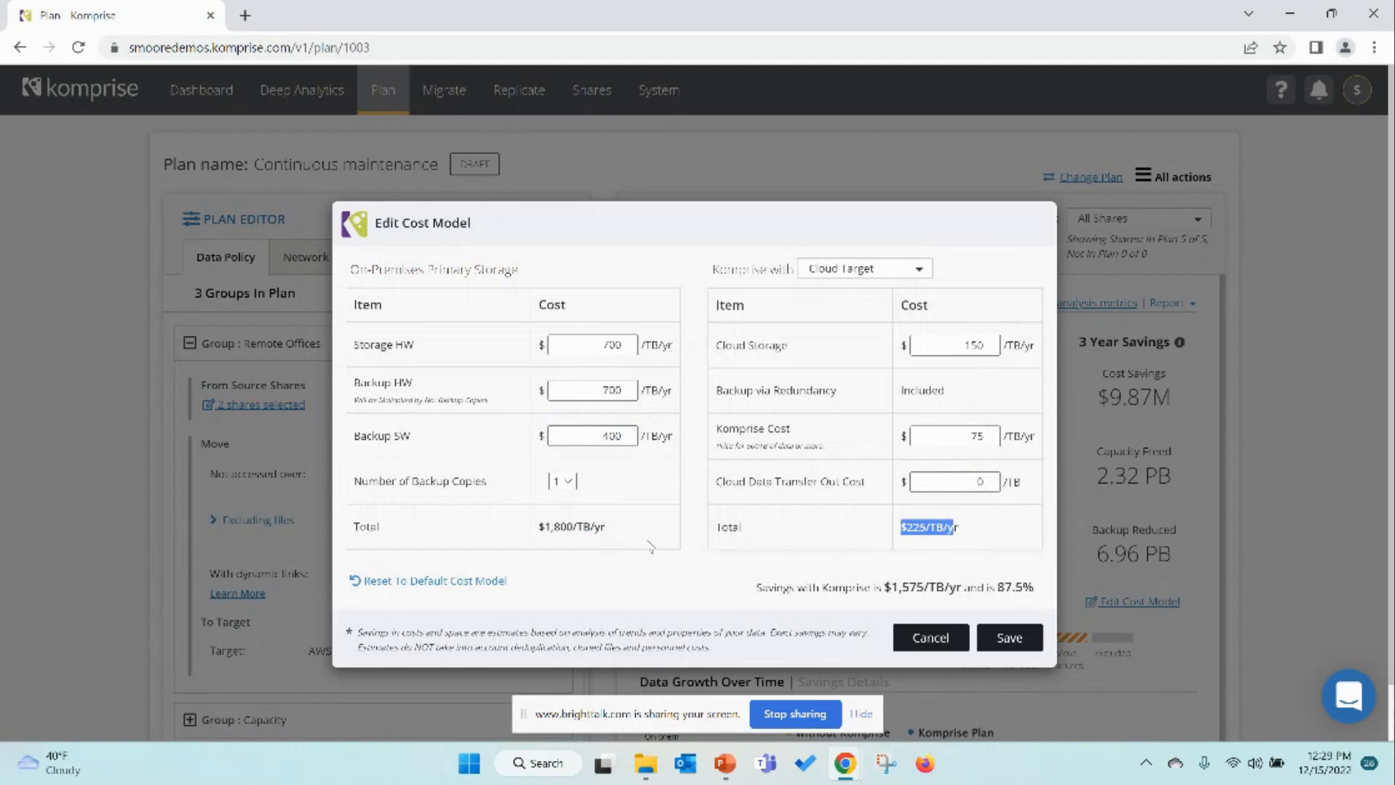
pyautogui.click(1006, 646)
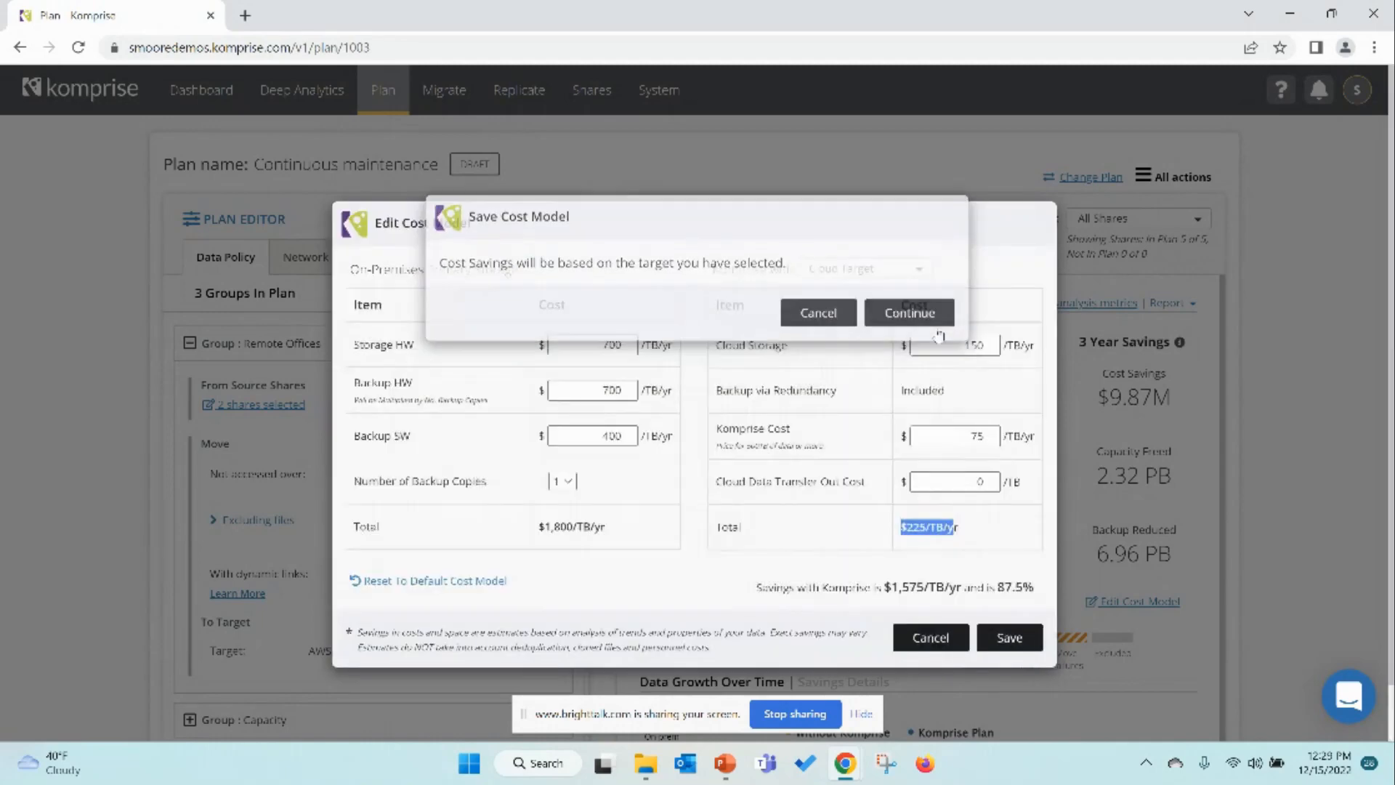
pyautogui.click(937, 324)
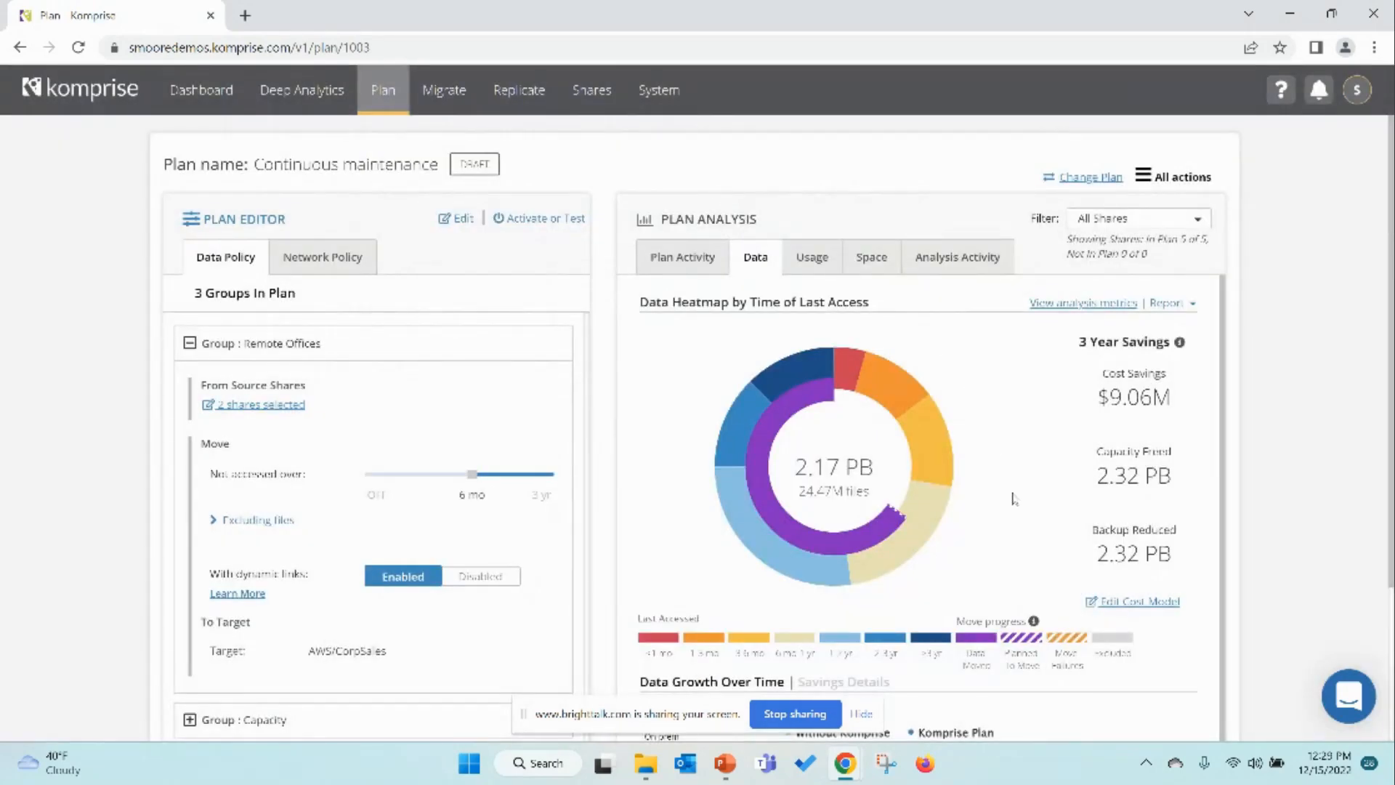
# Step: Edit the plan and move the Remote Offices not-accessed-over slider to Now
pyautogui.scroll(-1, 1014, 502)
pyautogui.moveTo(879, 320)
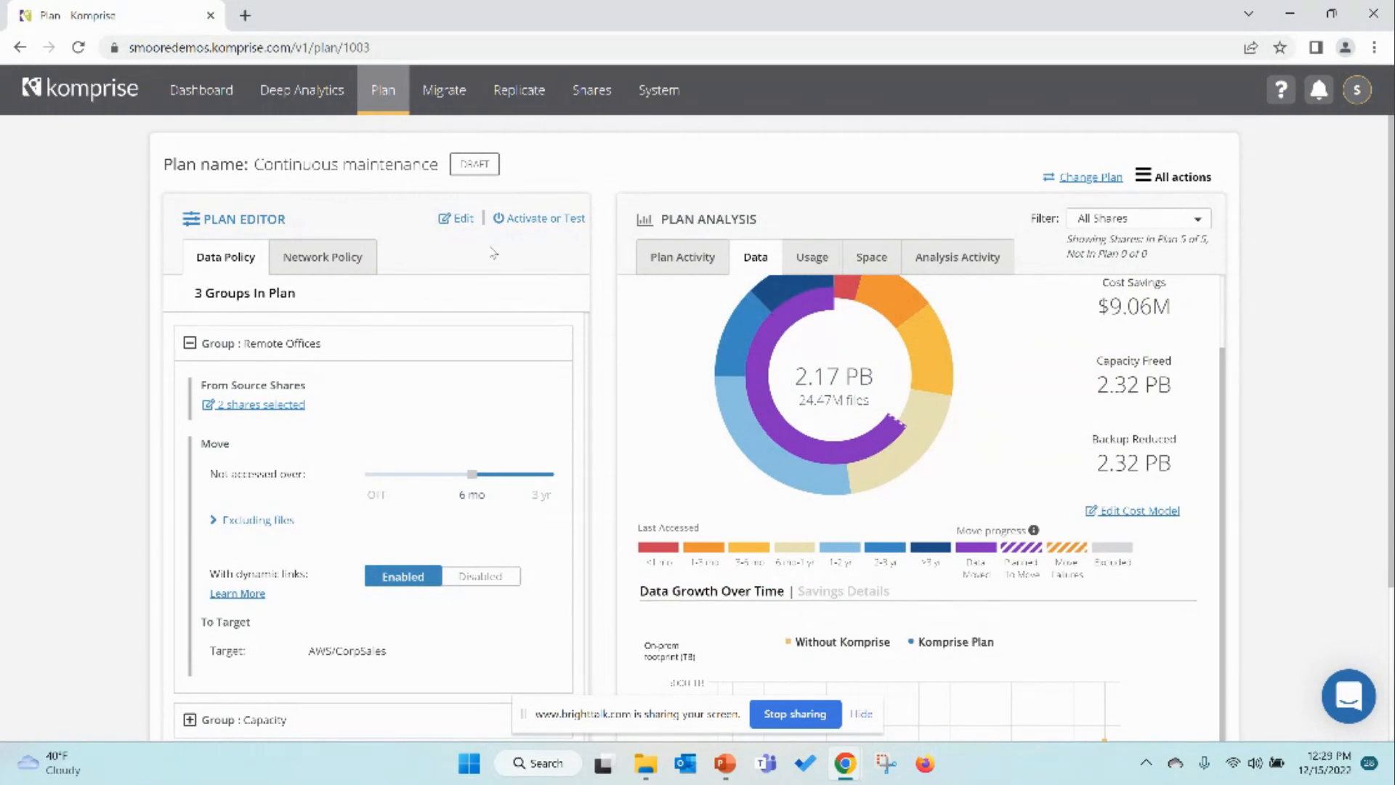
pyautogui.click(457, 218)
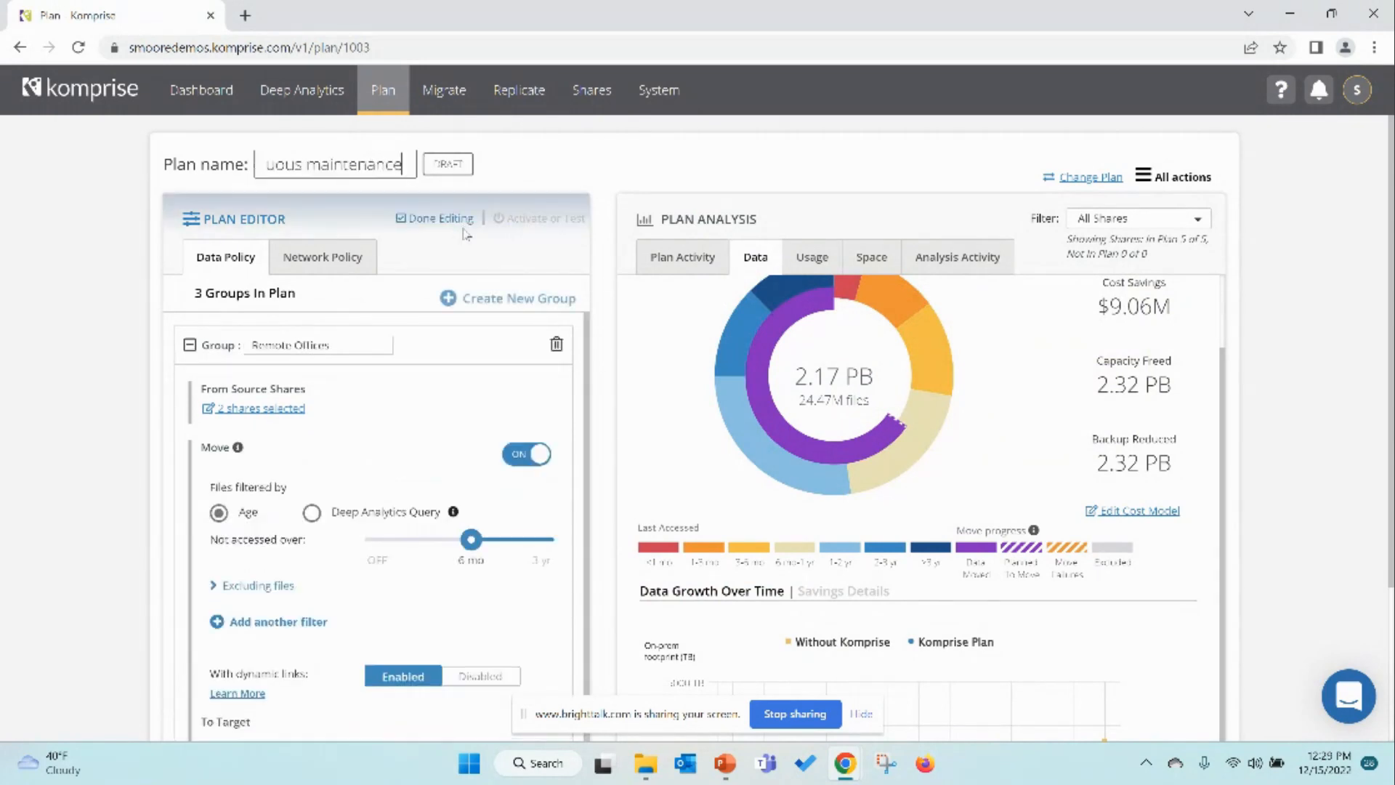
pyautogui.moveTo(471, 539); pyautogui.dragTo(400, 541)
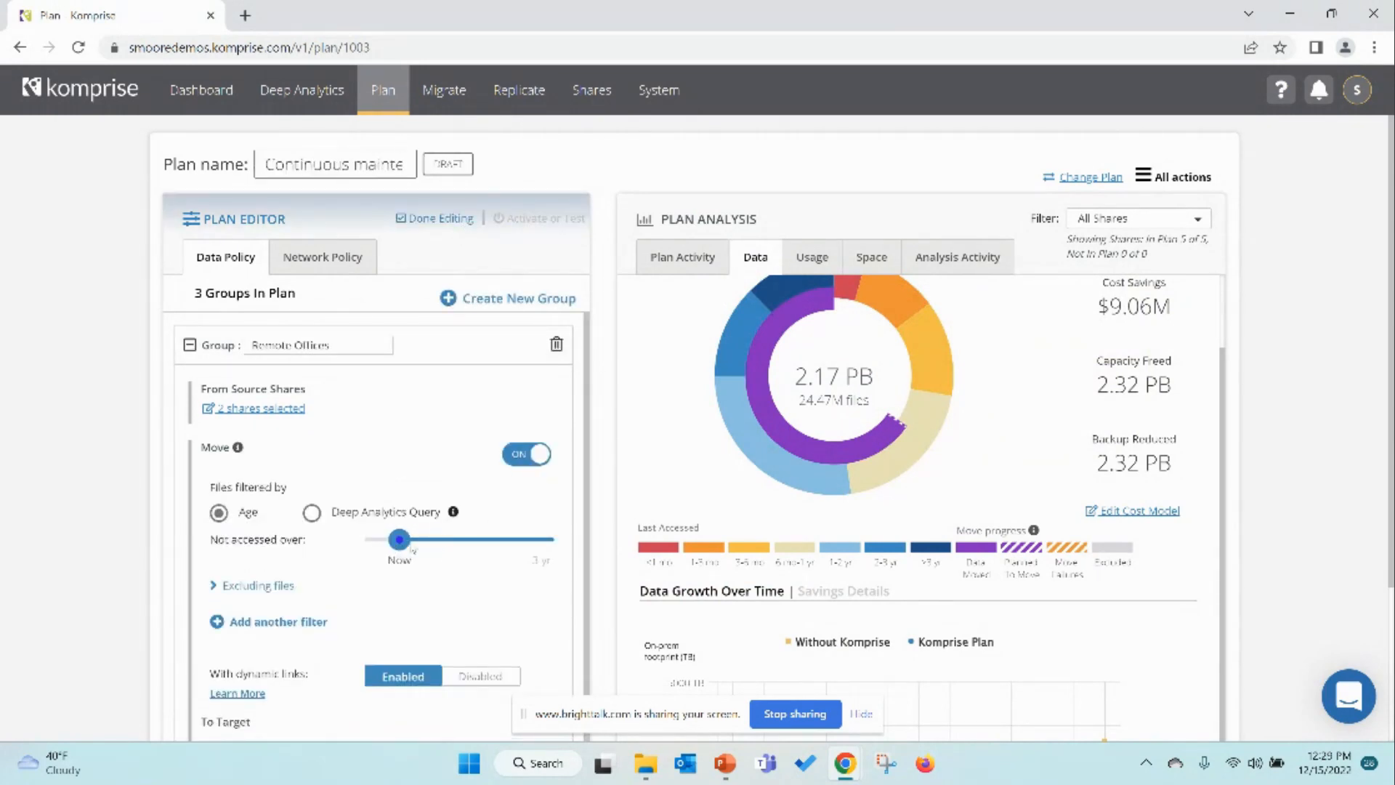
# Step: Filter the plan analysis to Specific Groups showing only the Remote Offices Main Site shares
pyautogui.click(1155, 218)
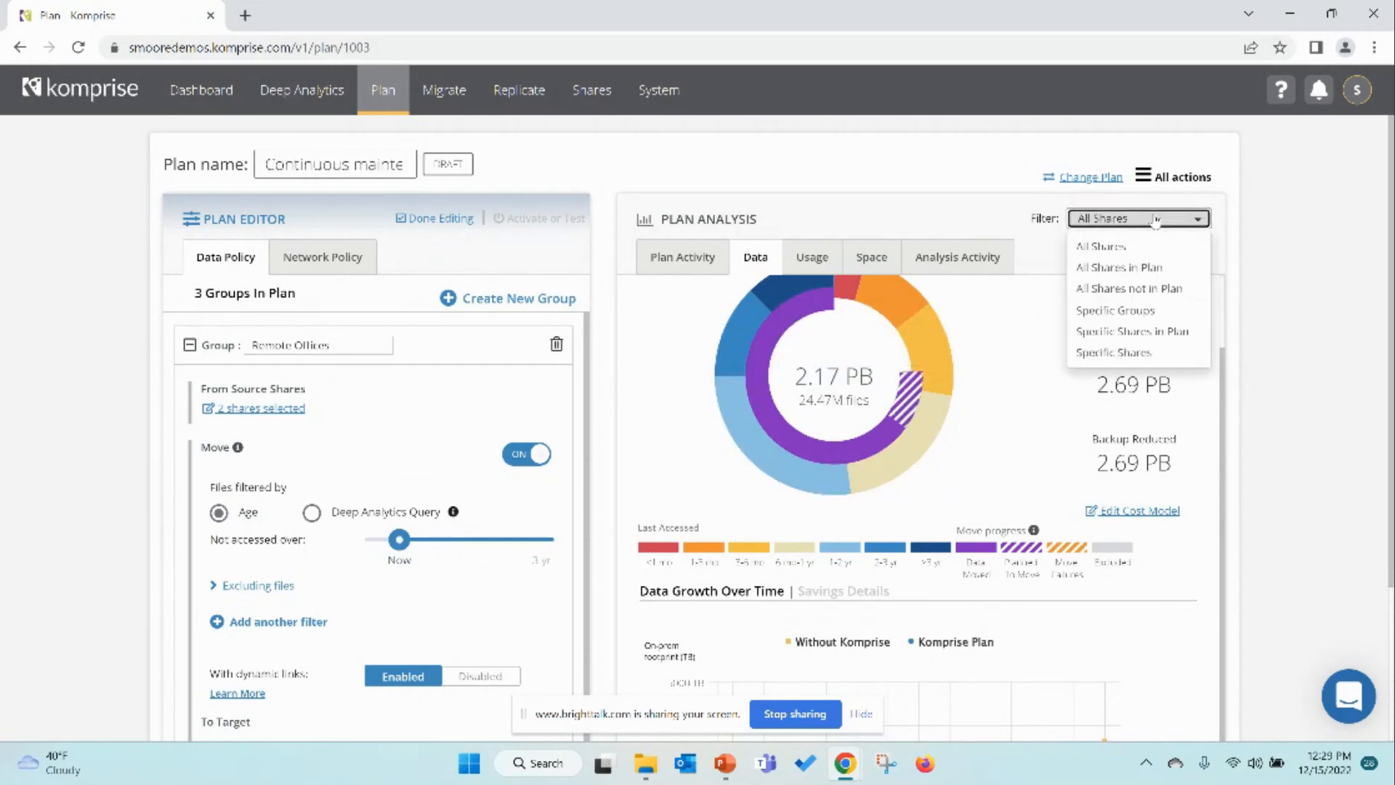
pyautogui.click(1127, 310)
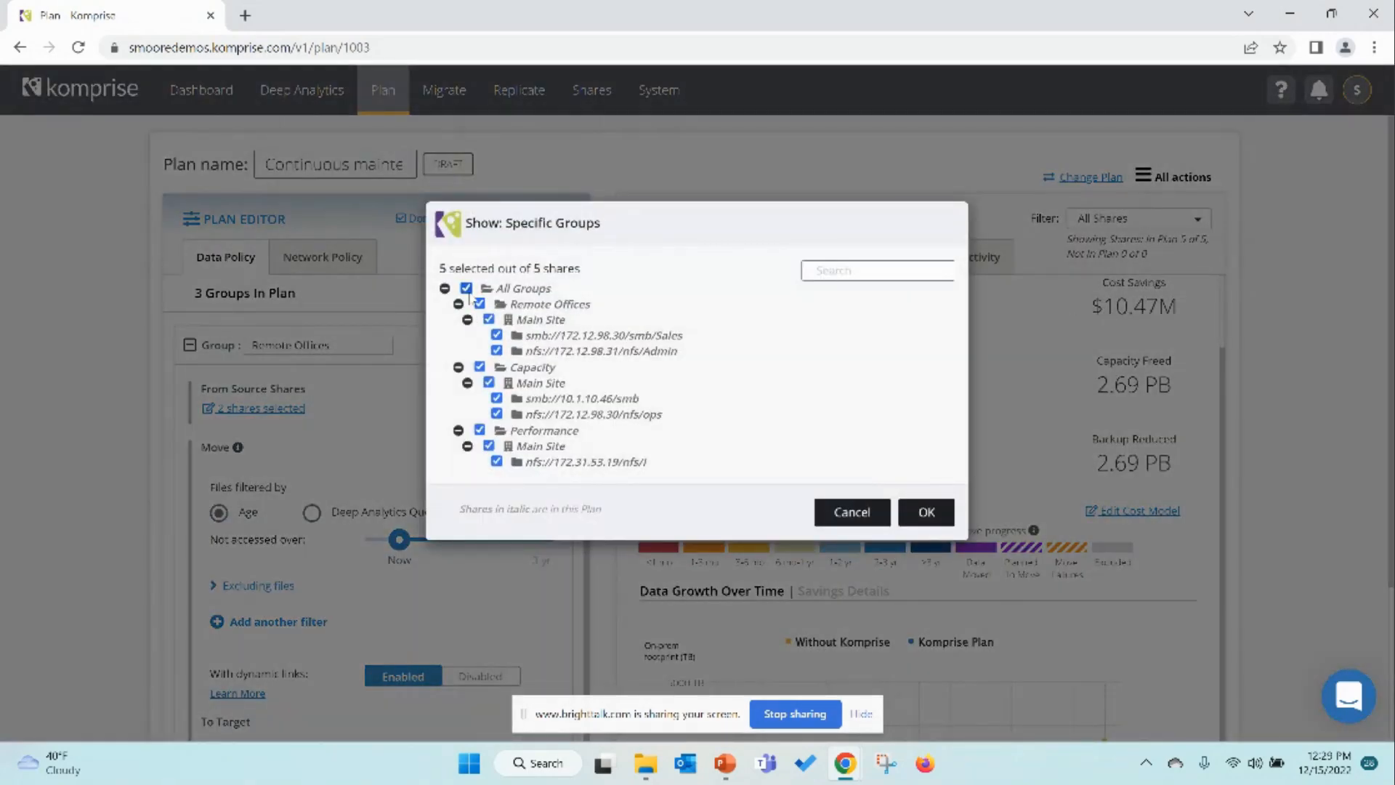
pyautogui.click(466, 288)
pyautogui.click(485, 319)
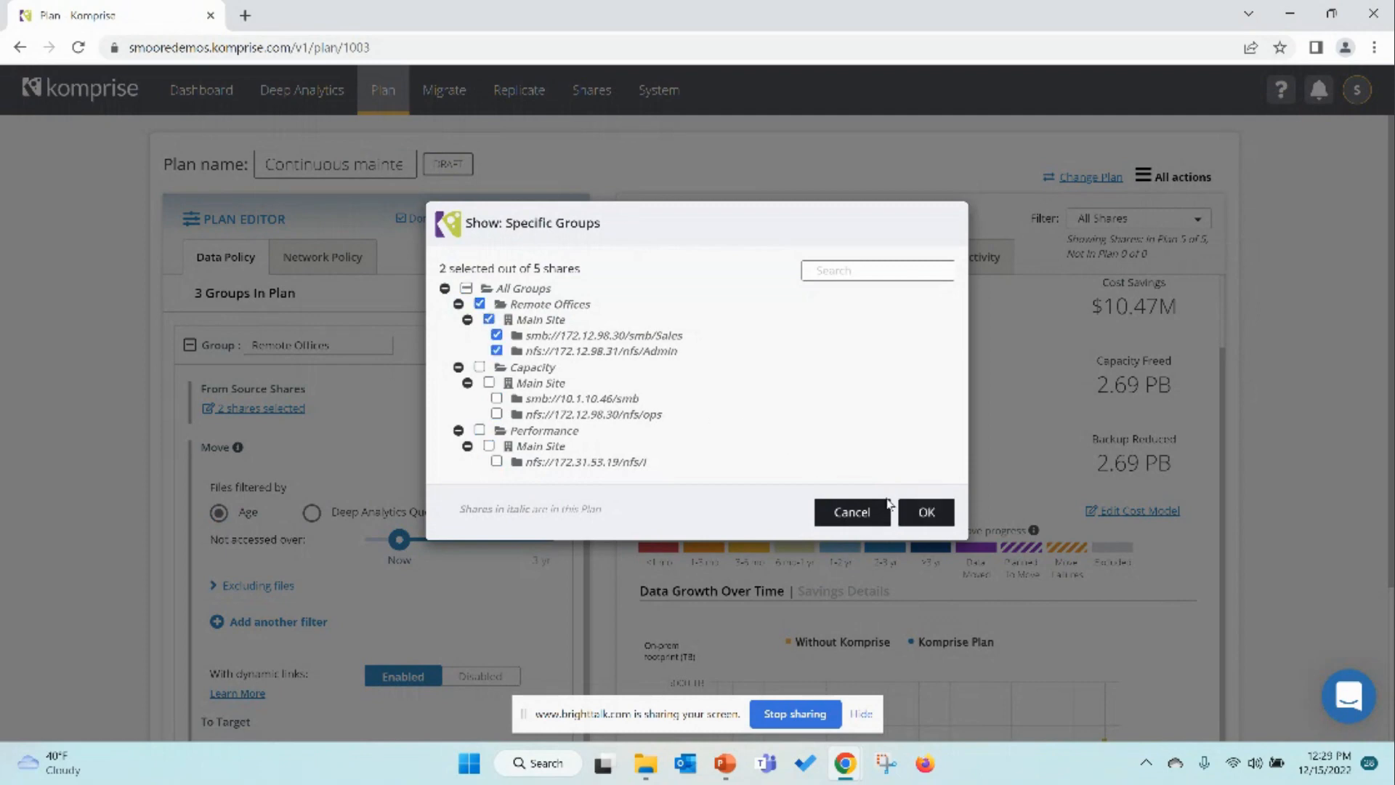
pyautogui.click(921, 514)
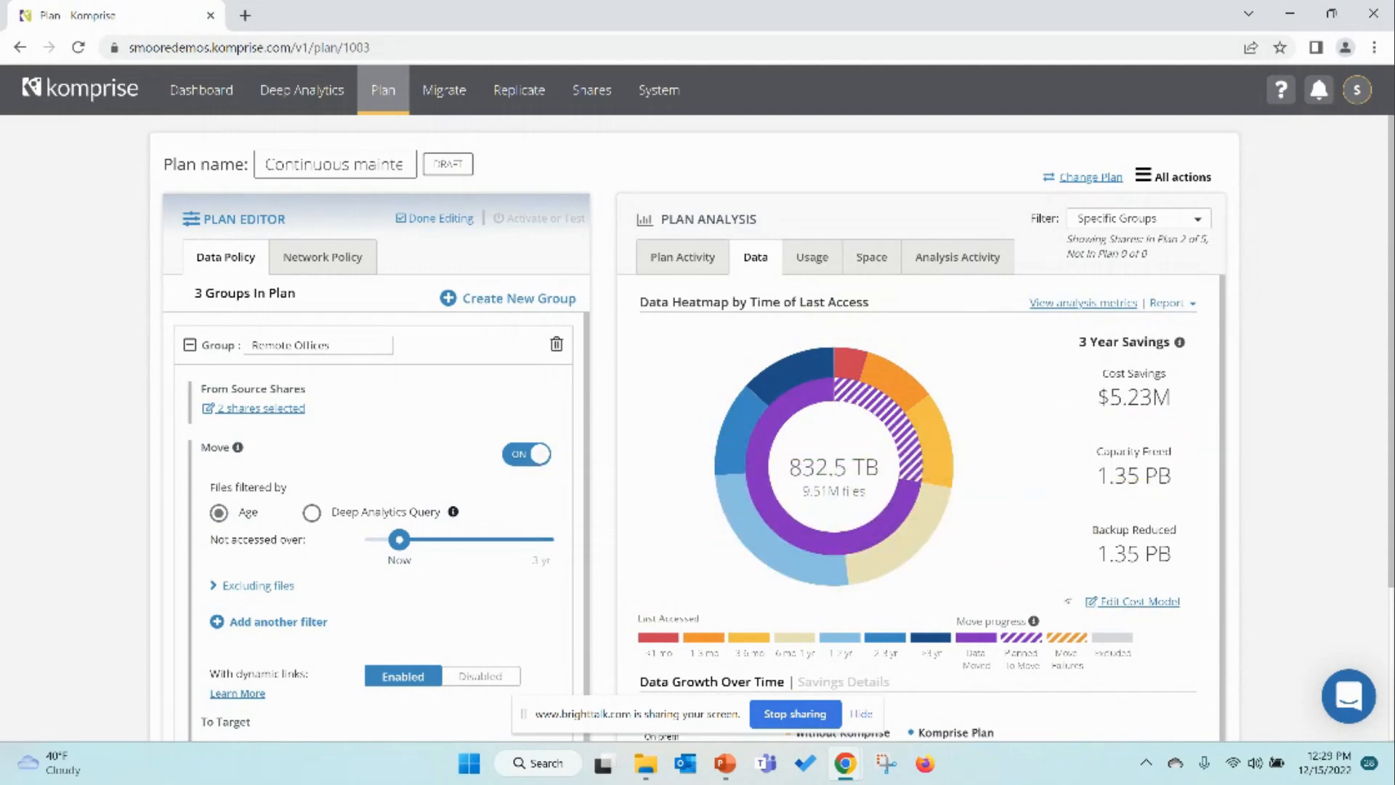
# Step: Set Cloud Storage to 500 /TB/yr and Cloud Data Transfer Out Cost to 1 /TB, then save the cost model
pyautogui.click(1124, 602)
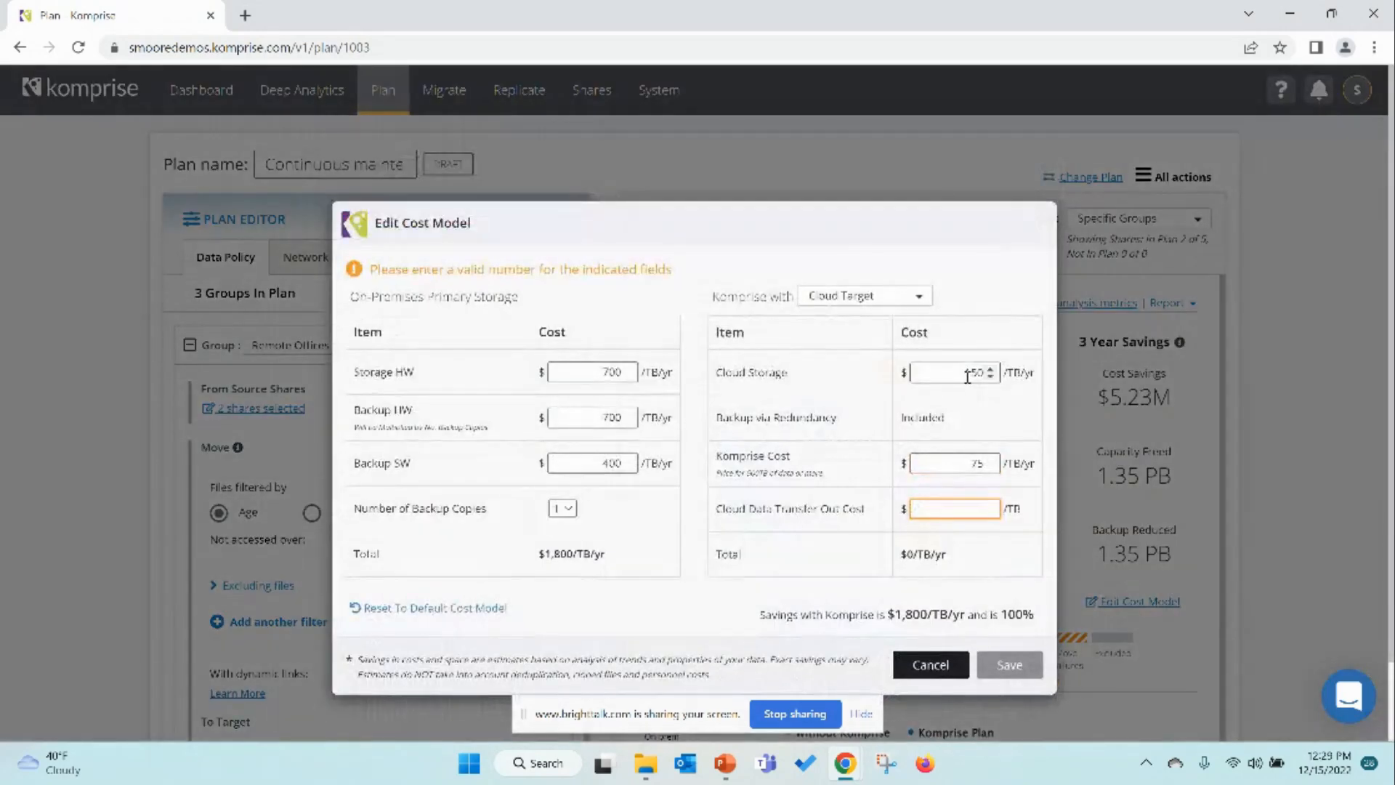
pyautogui.moveTo(965, 375); pyautogui.dragTo(986, 377)
pyautogui.write('5')
pyautogui.click(977, 508)
pyautogui.write('1')
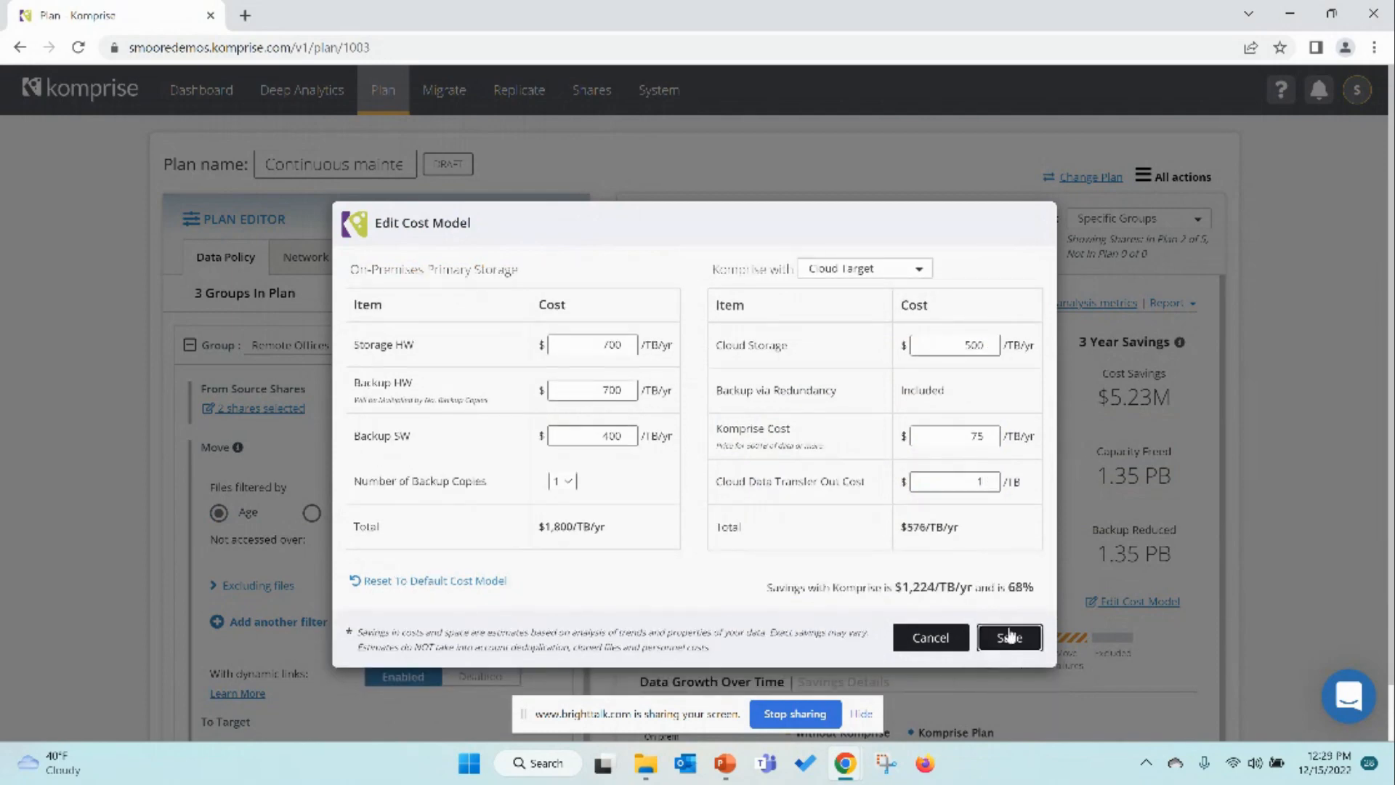
pyautogui.click(1008, 637)
pyautogui.click(909, 321)
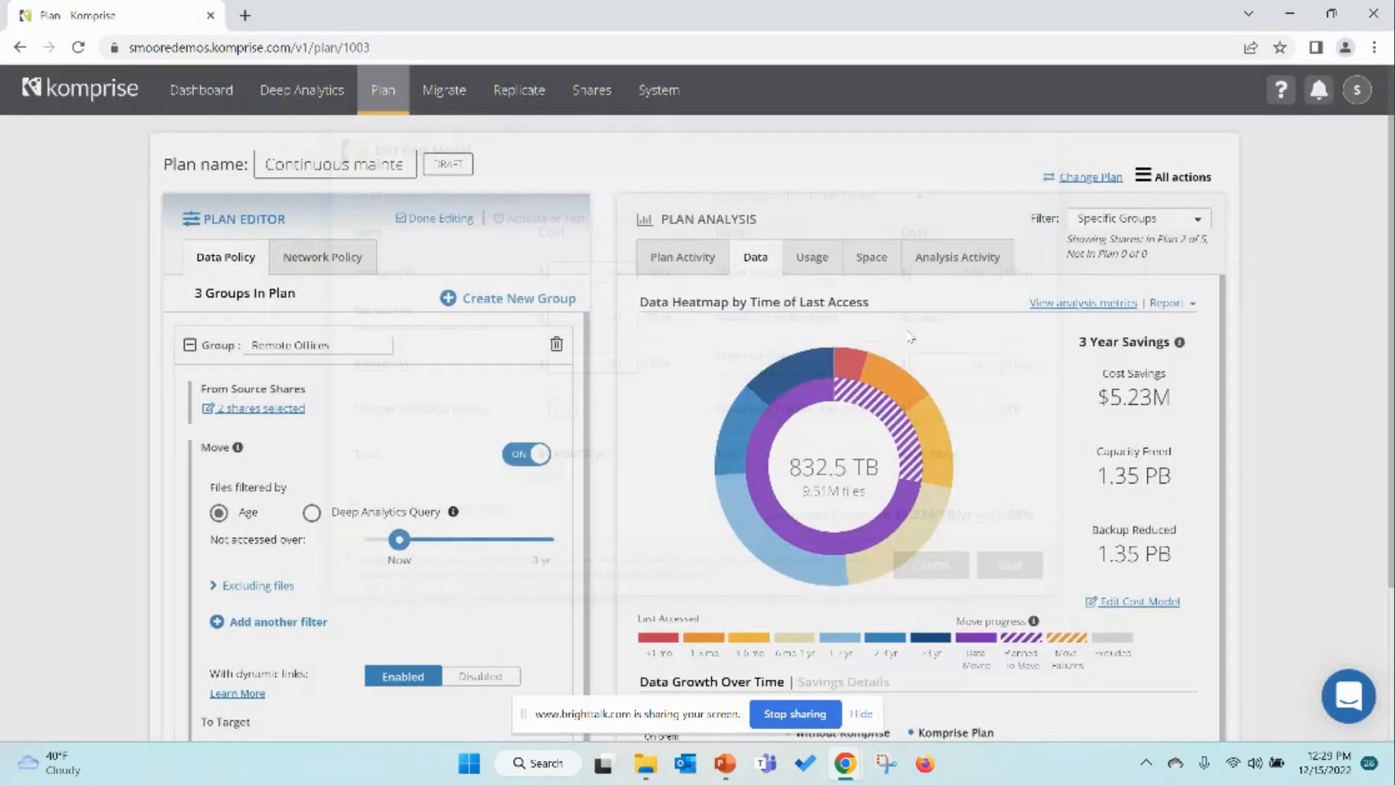
# Step: Examine the data growth over time chart and set the Remote Offices not-accessed-over slider to 6 mo
pyautogui.scroll(-2, 973, 587)
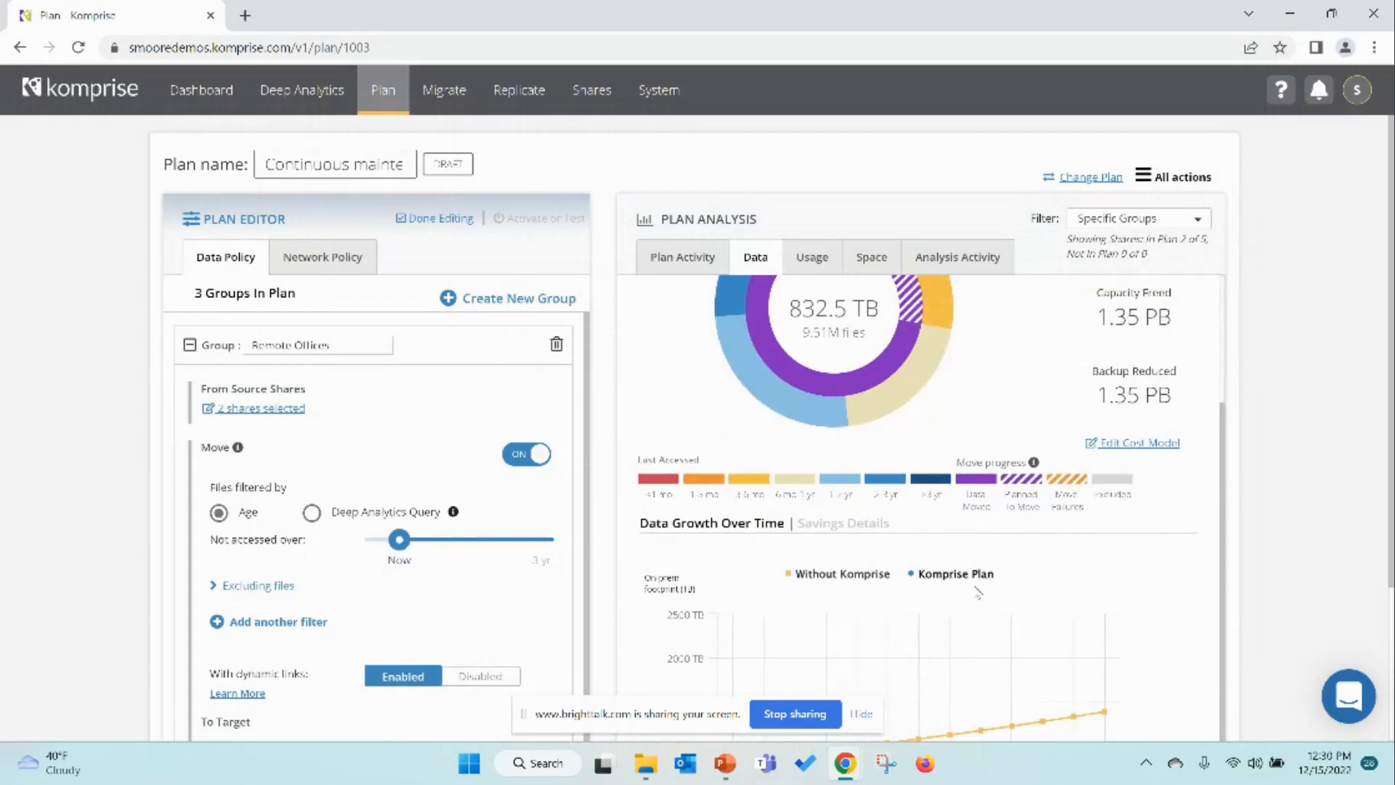
pyautogui.scroll(-2, 1262, 358)
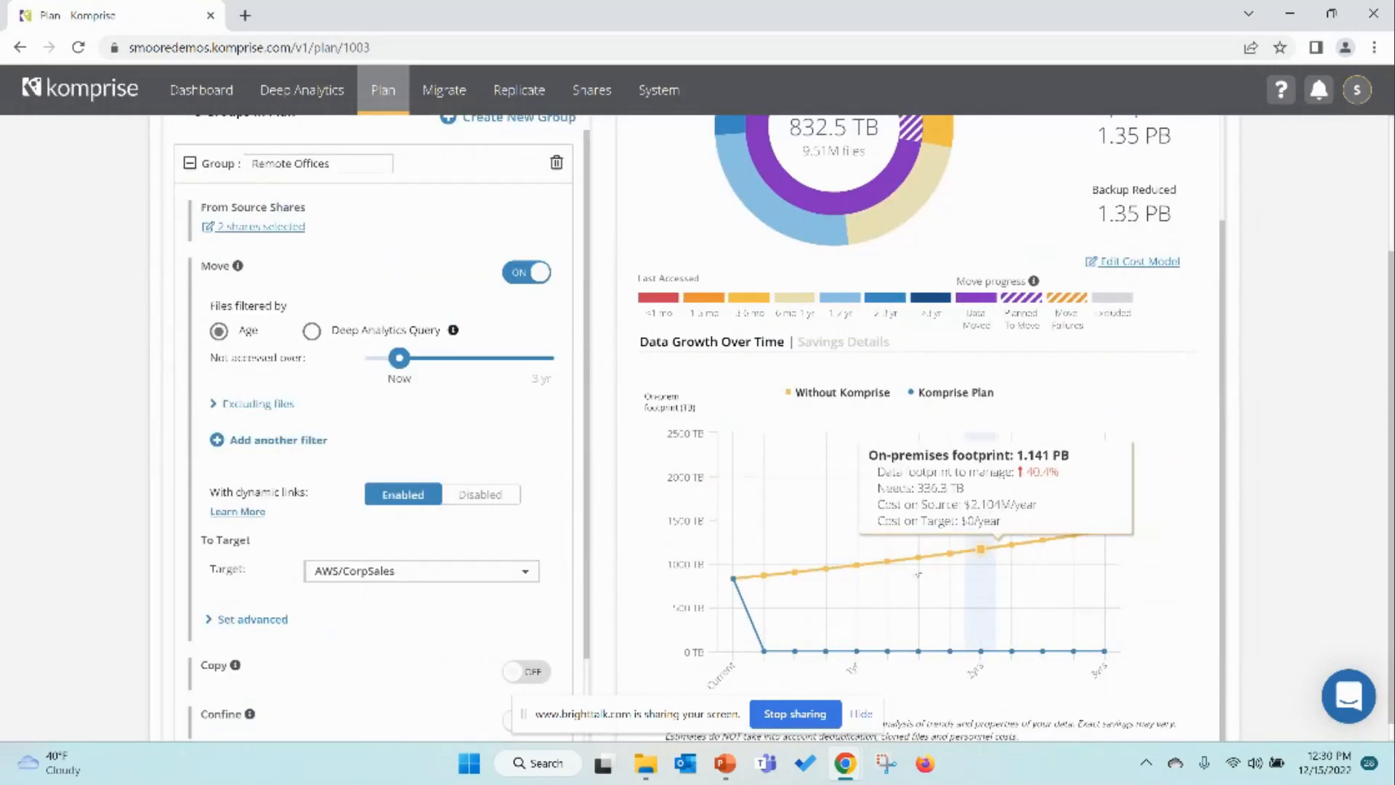
pyautogui.moveTo(825, 579)
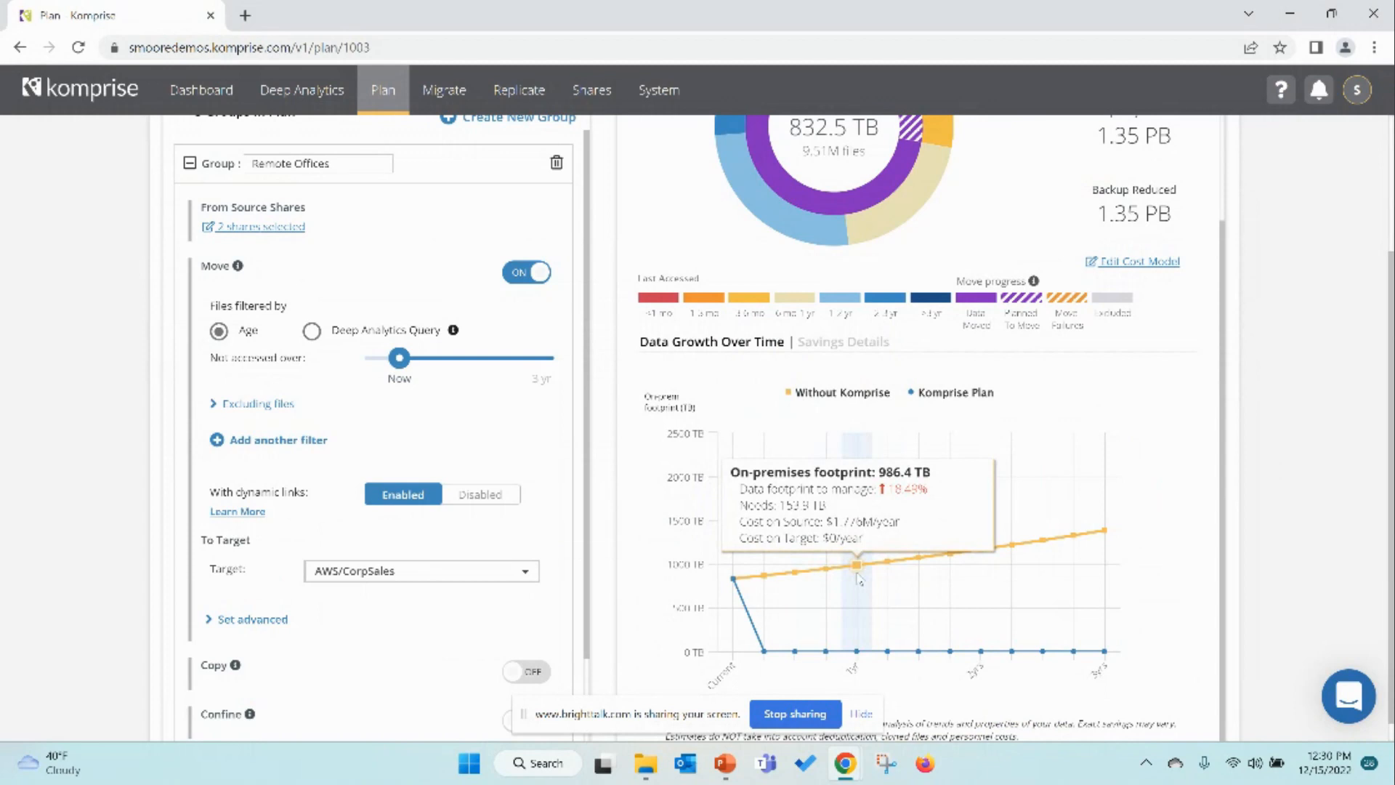
pyautogui.moveTo(1112, 541)
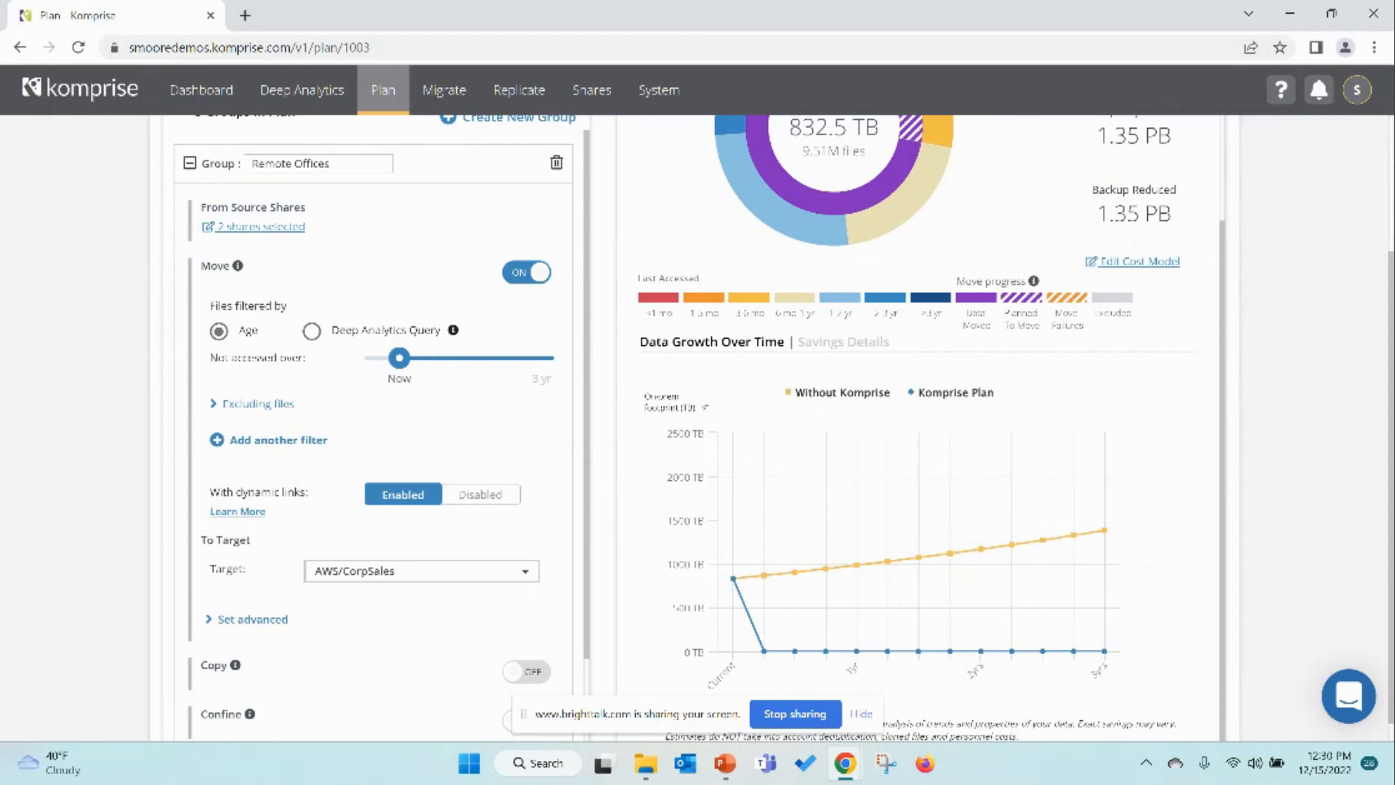
pyautogui.scroll(1, 624, 387)
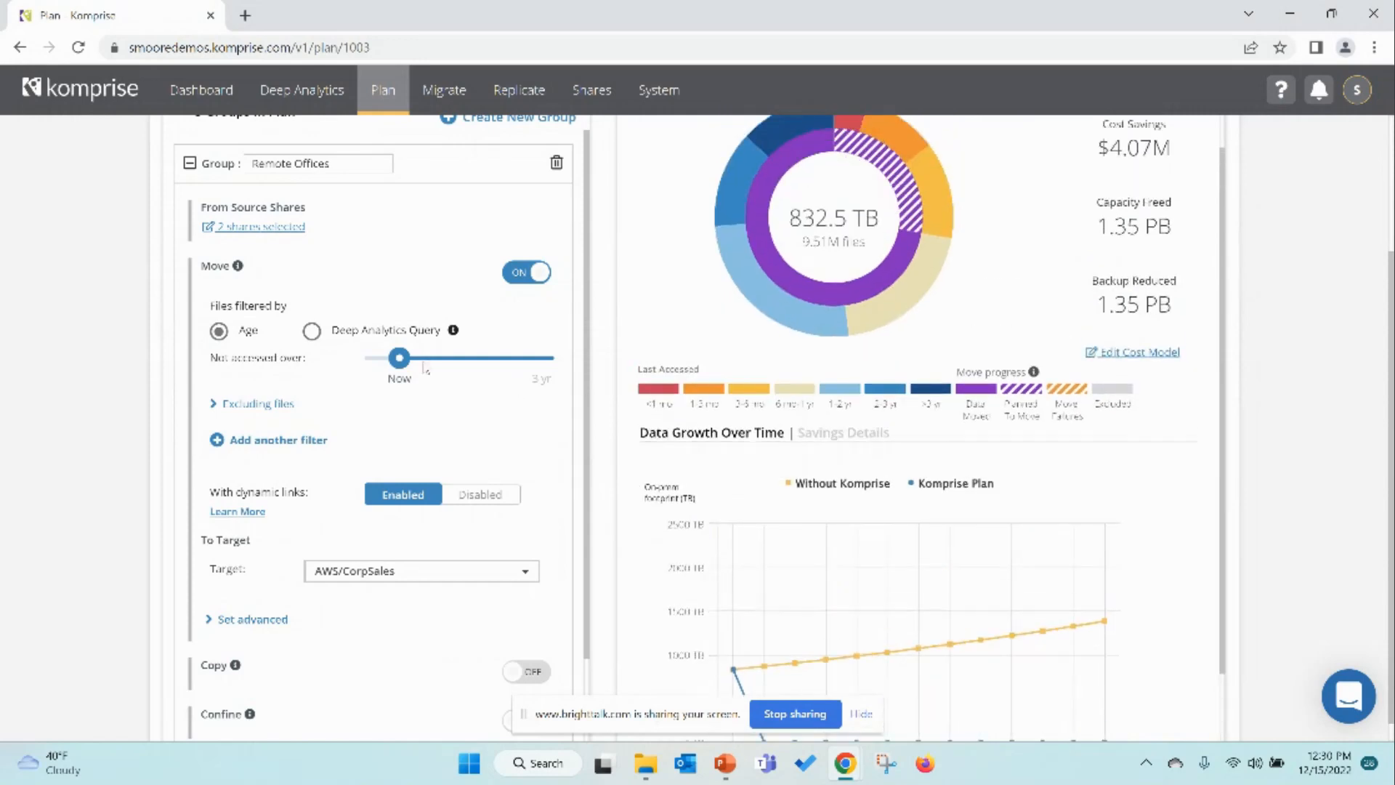
pyautogui.moveTo(400, 358); pyautogui.dragTo(472, 369)
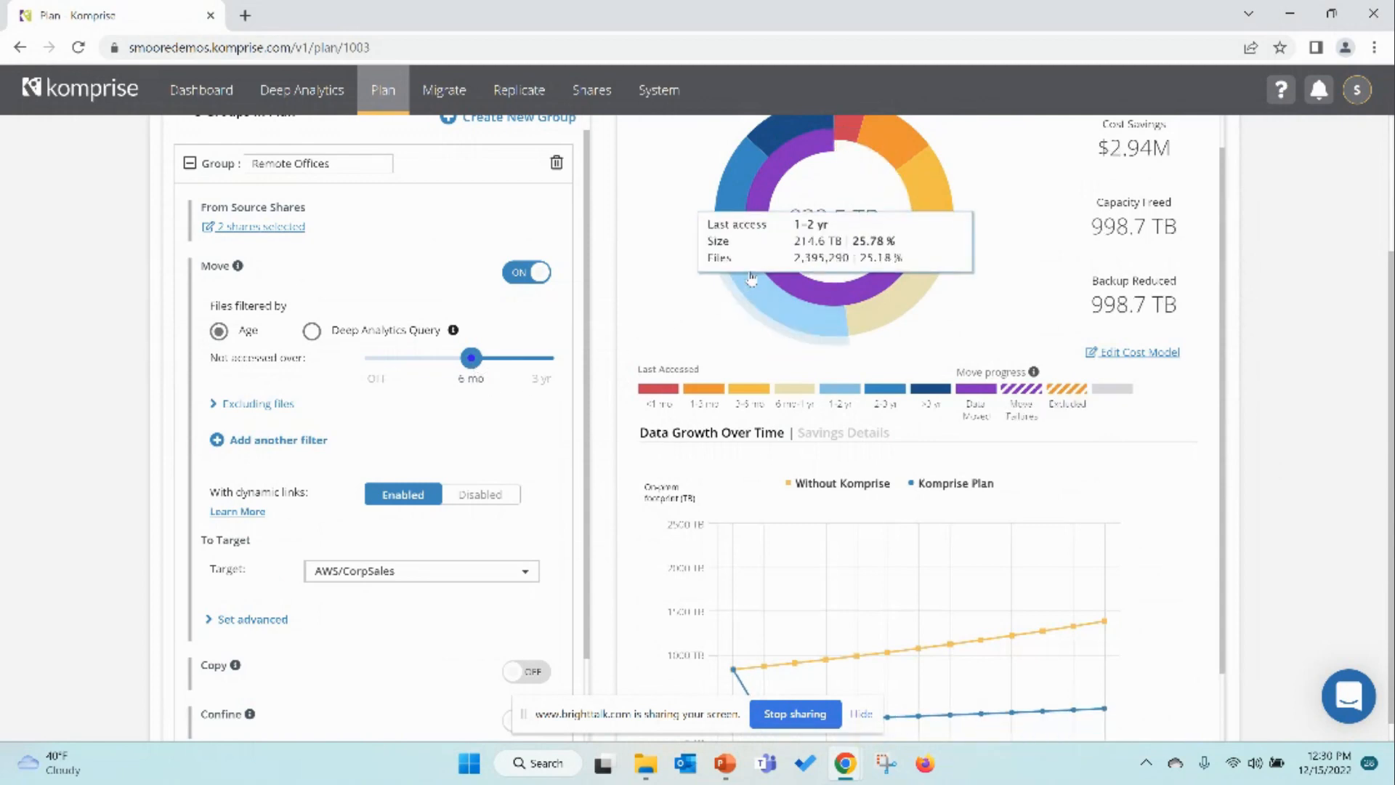
# Step: Set Cloud Storage cost to 300 /TB/yr in the cost model and save it, continuing past the confirmation
pyautogui.moveTo(773, 256)
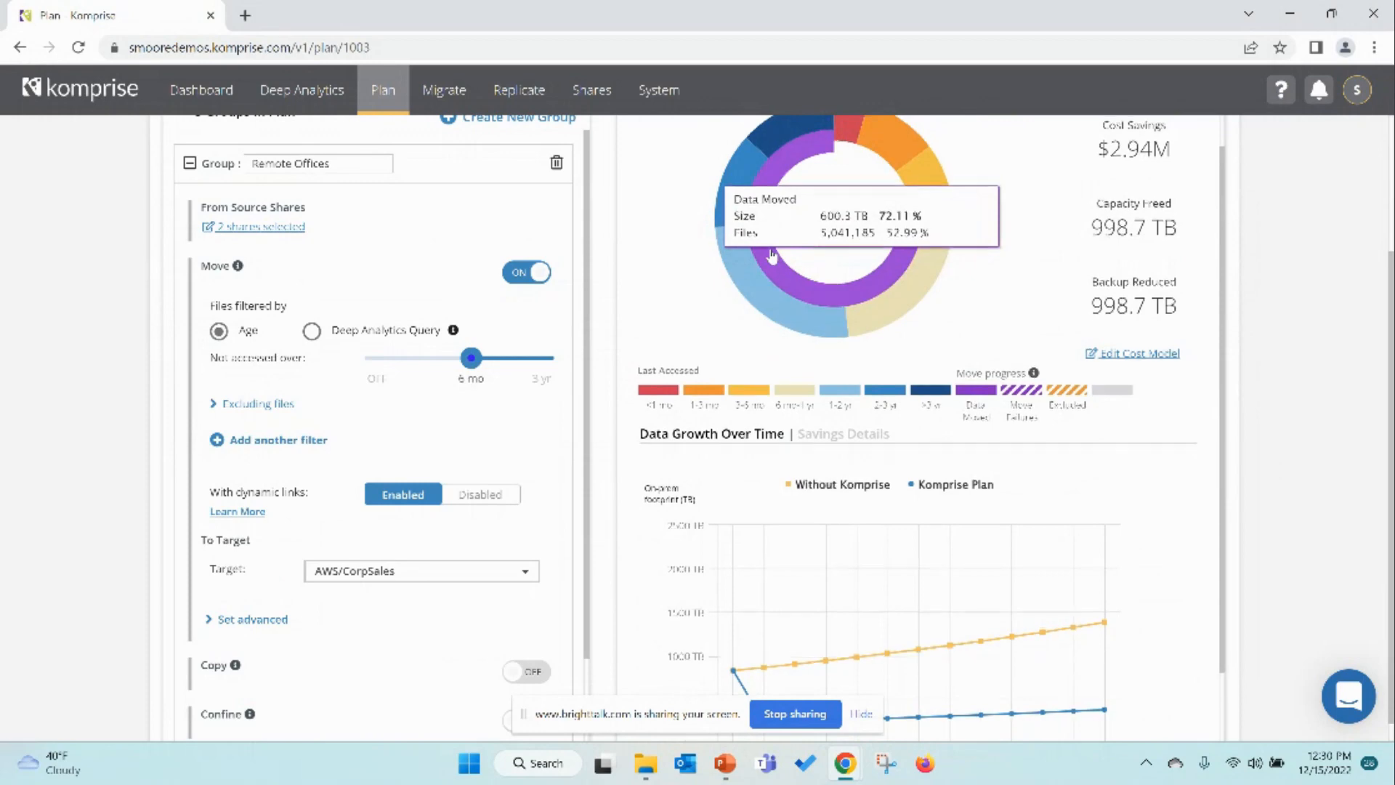
pyautogui.scroll(3, 772, 254)
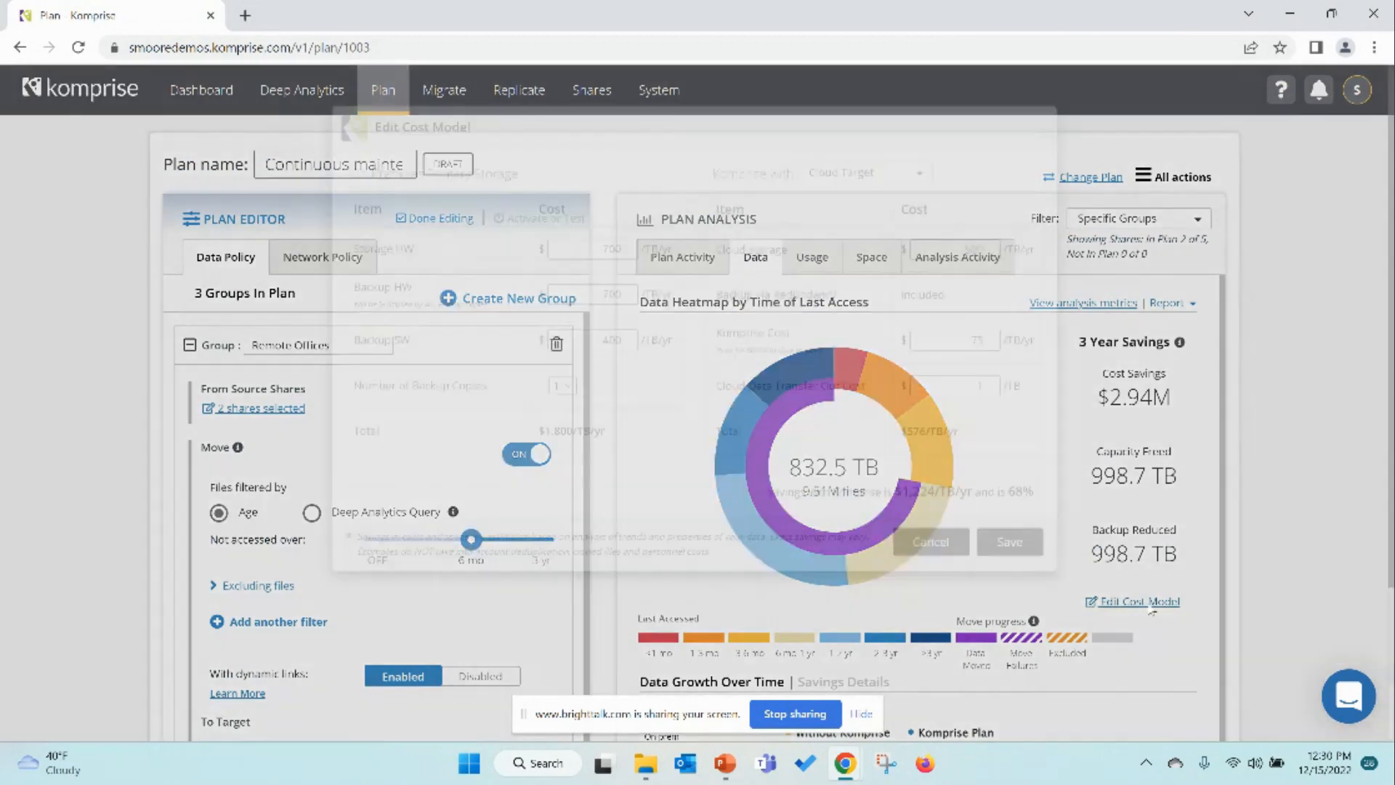
pyautogui.click(1142, 601)
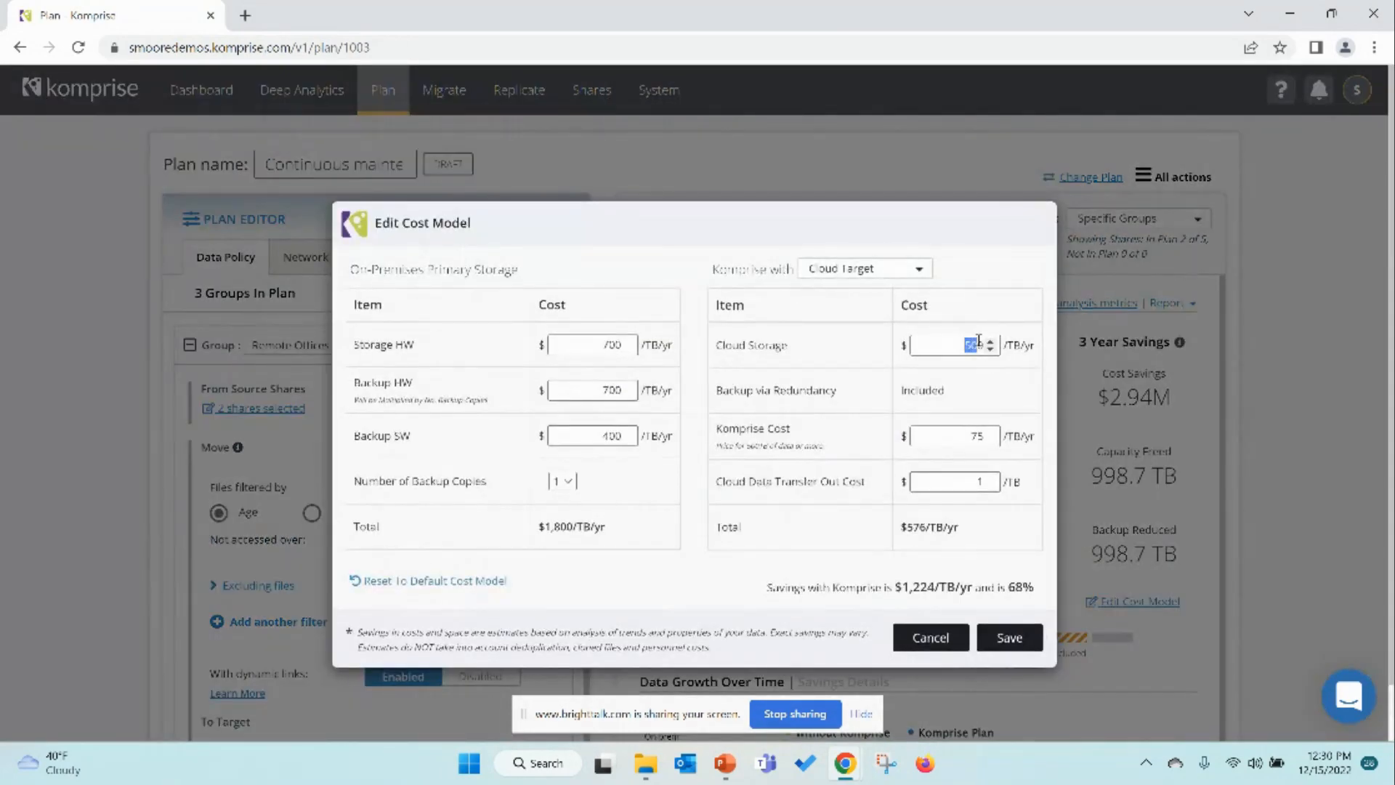
pyautogui.doubleClick(977, 345)
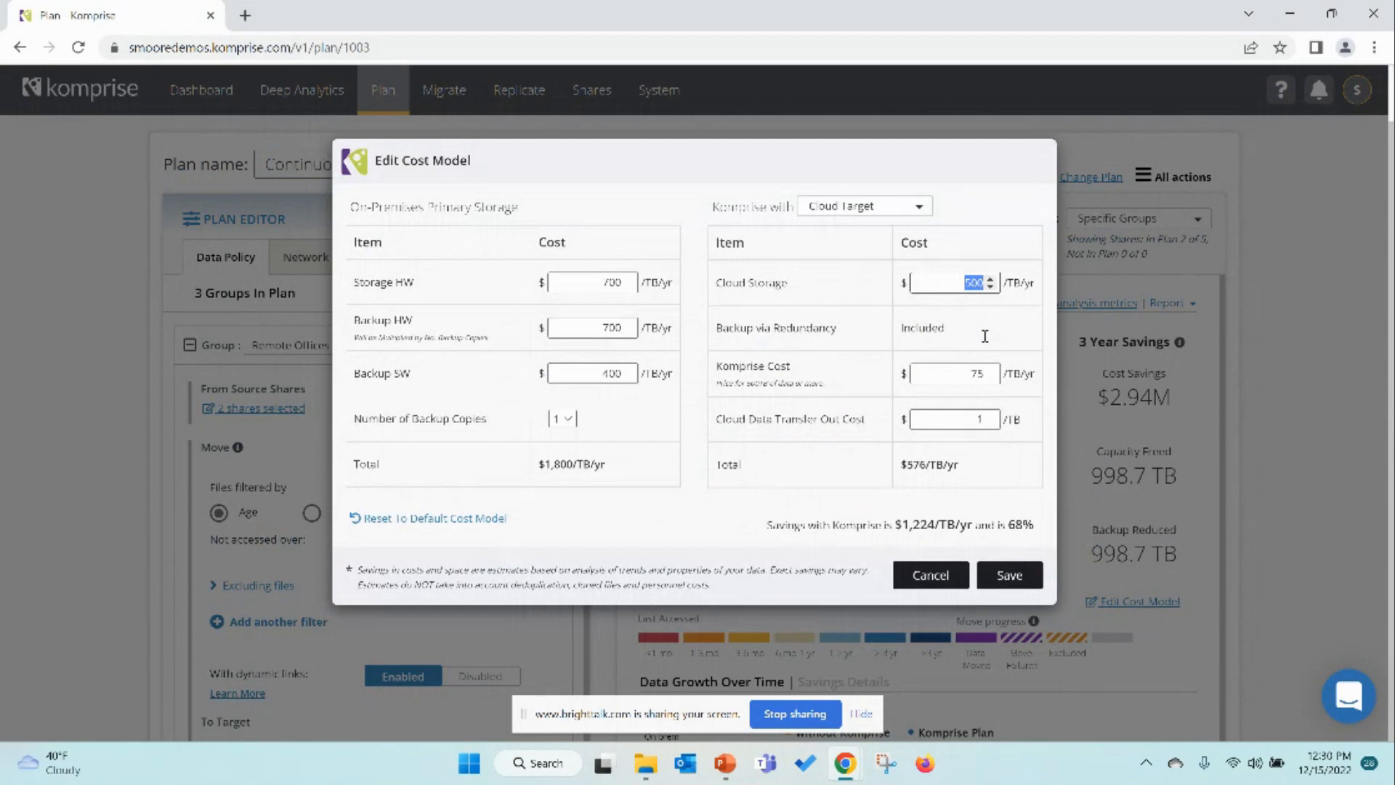
pyautogui.write('300')
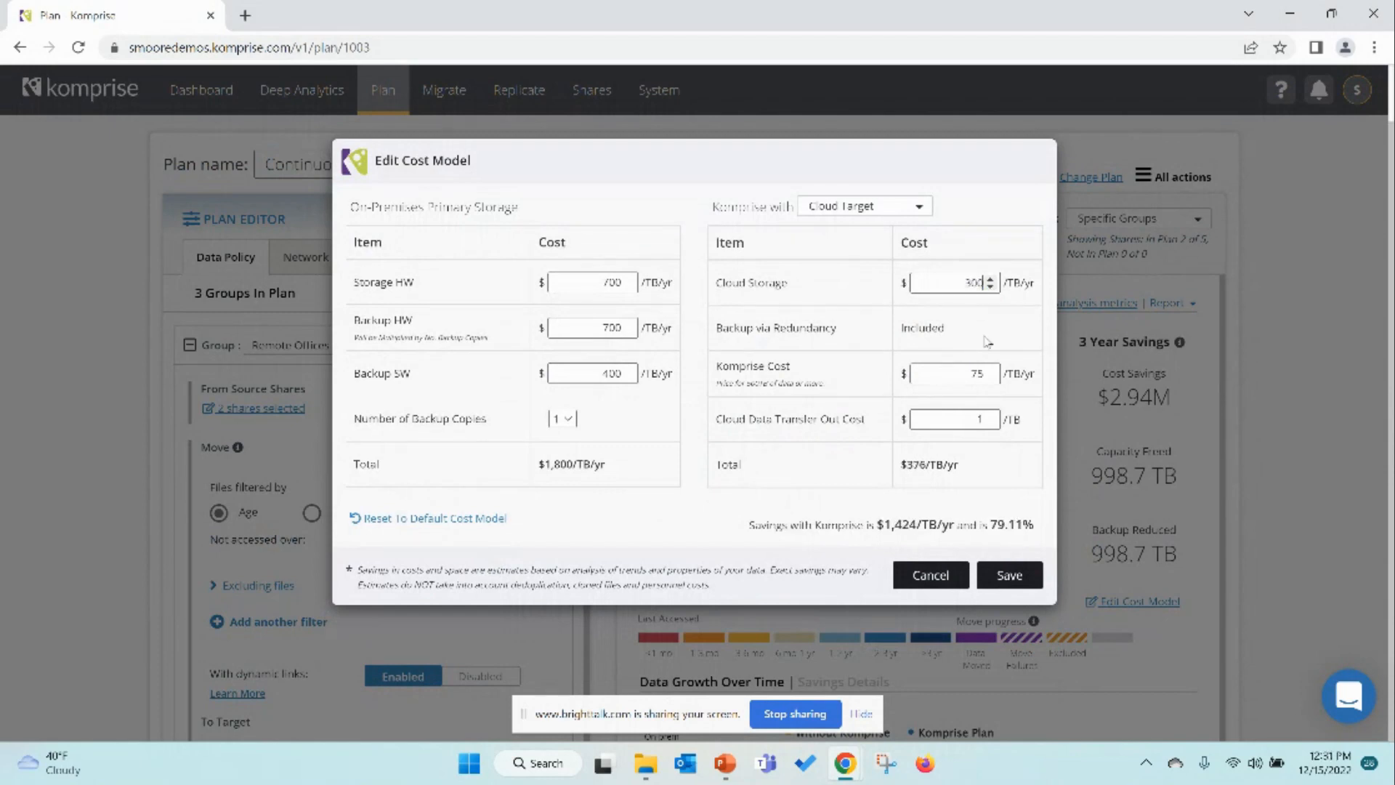
pyautogui.click(1009, 584)
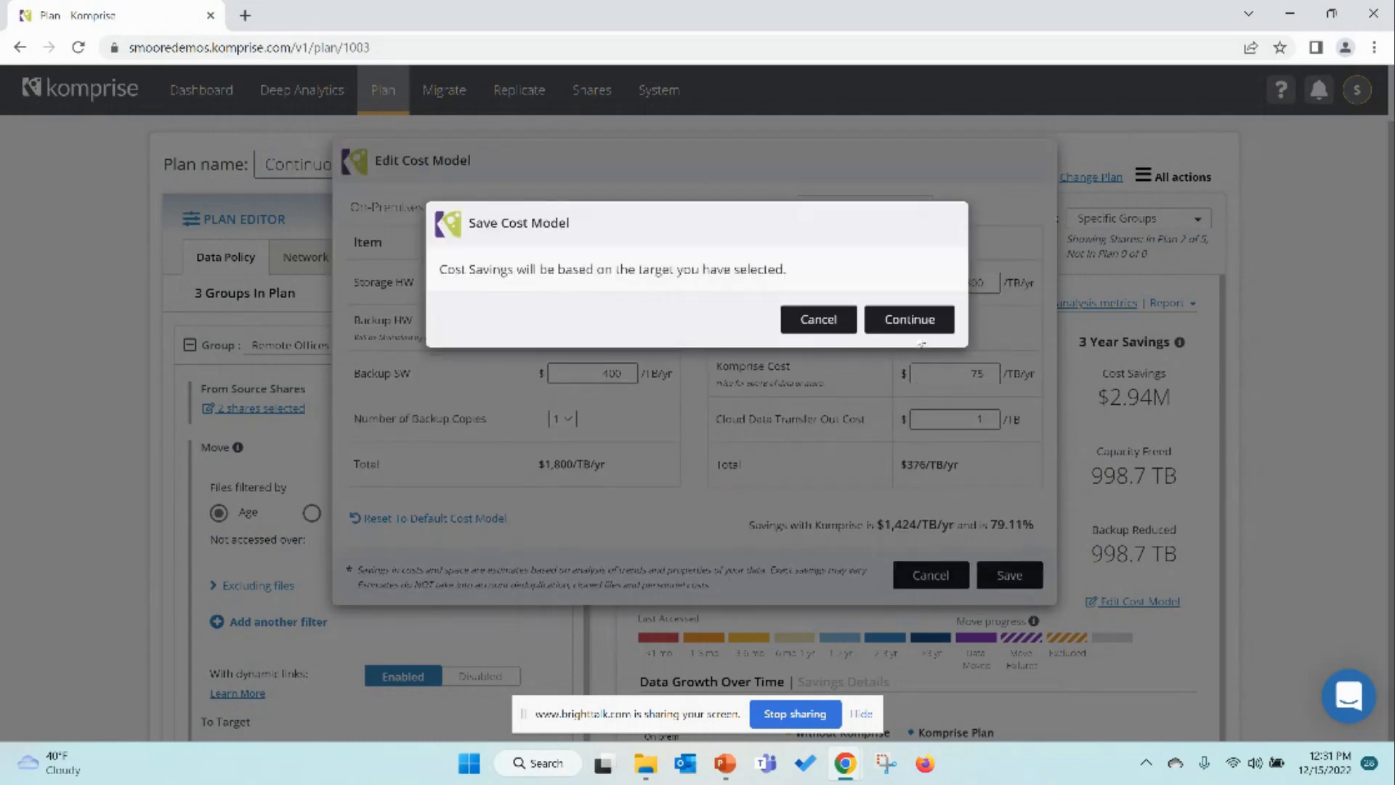
pyautogui.click(921, 341)
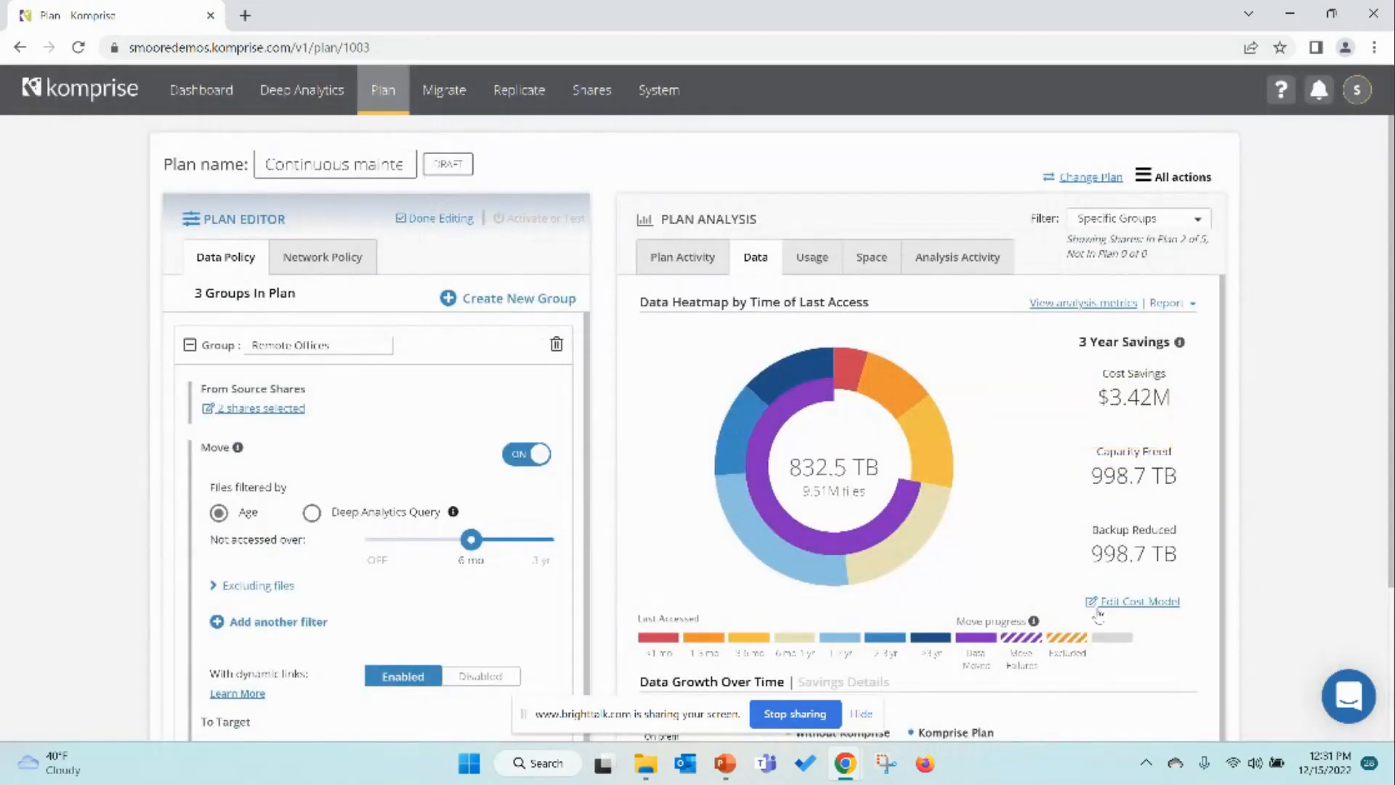
# Step: Review the 3 Year Savings figures and the data growth over time chart
pyautogui.scroll(-2, 1054, 596)
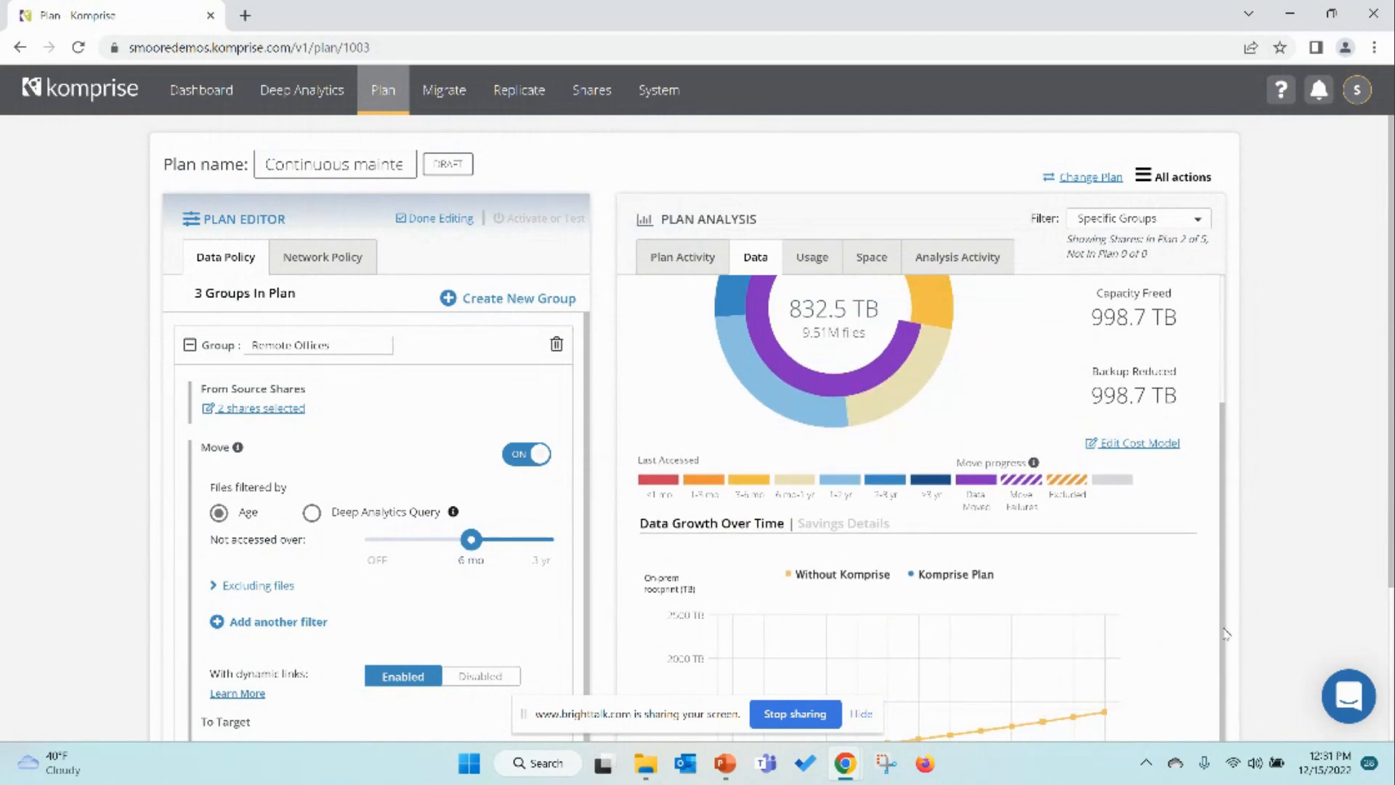
pyautogui.scroll(-3, 1232, 621)
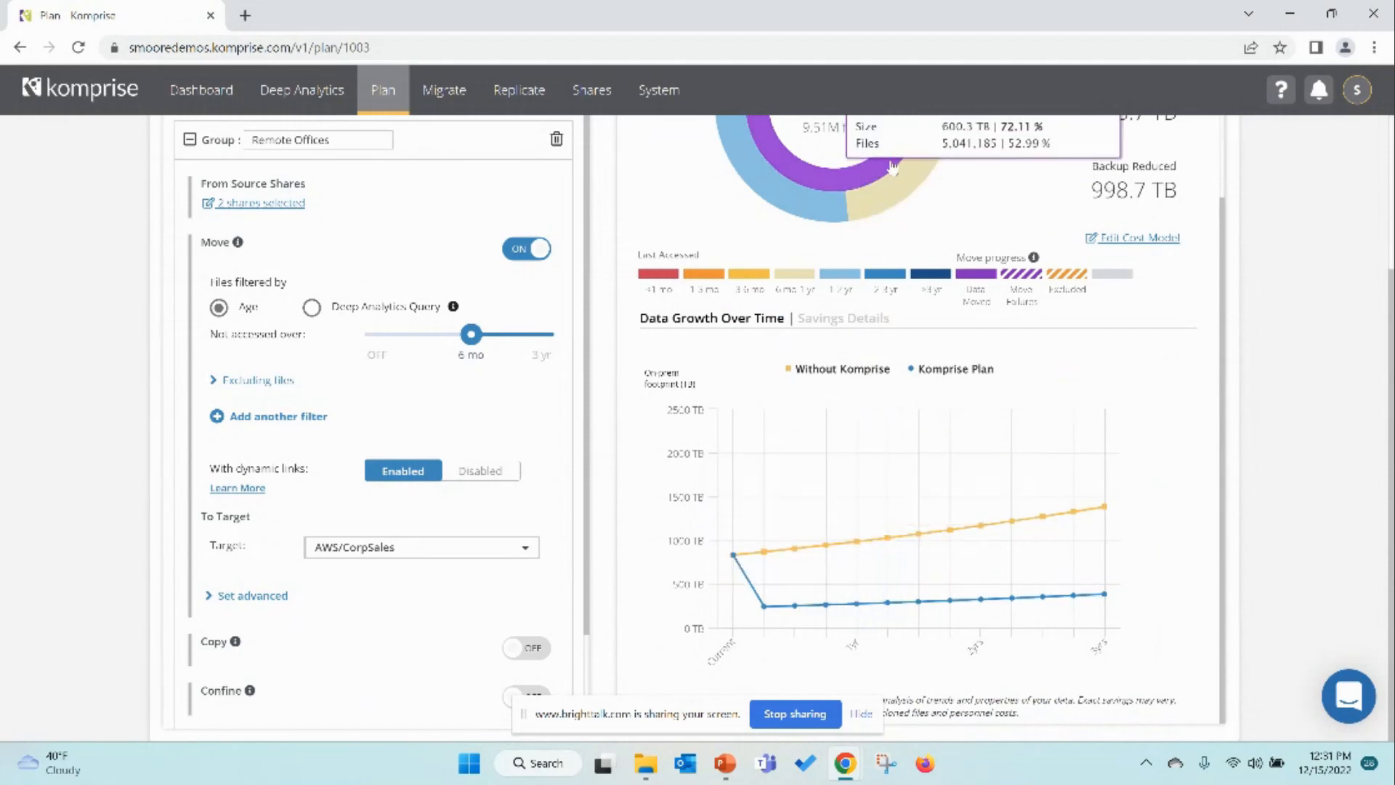
pyautogui.moveTo(869, 180)
pyautogui.scroll(2, 868, 182)
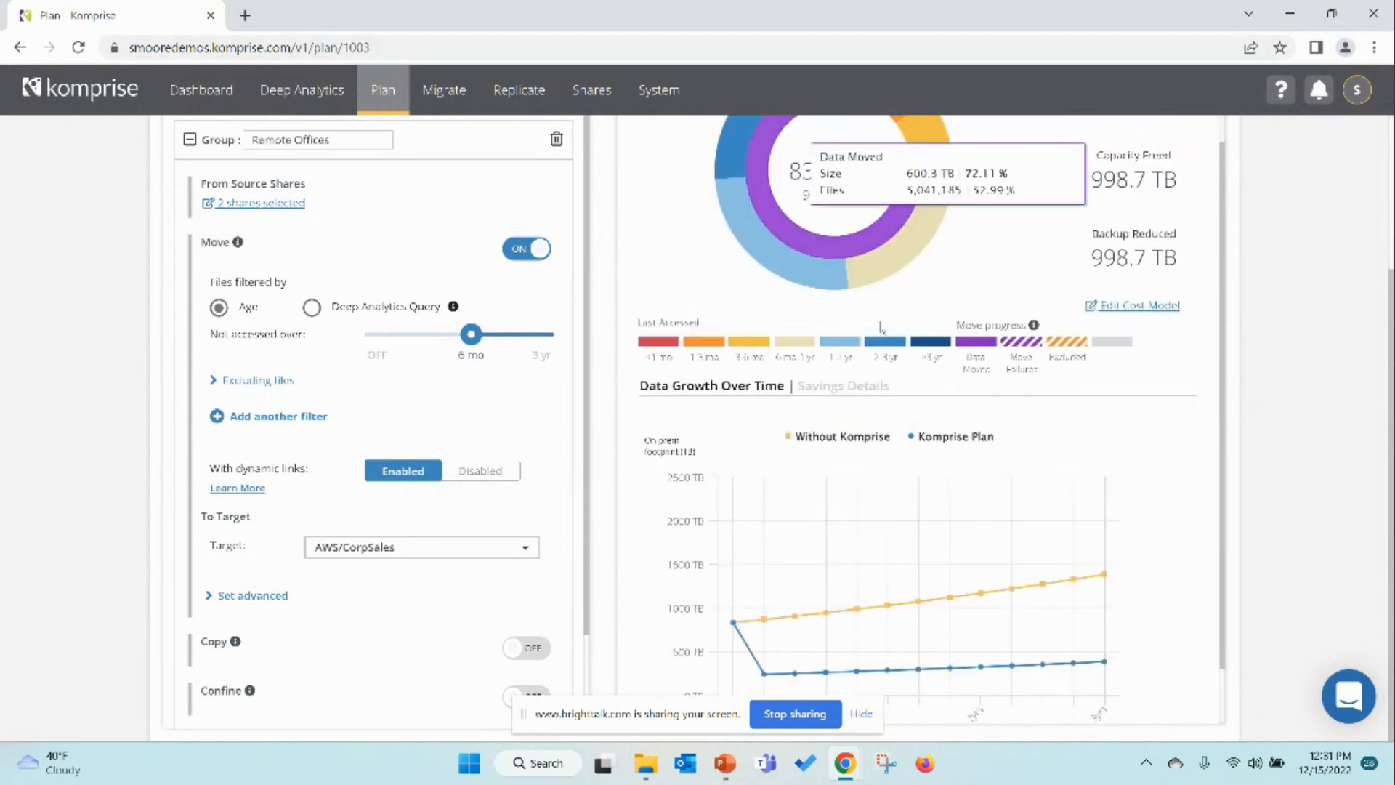
pyautogui.scroll(-2, 858, 599)
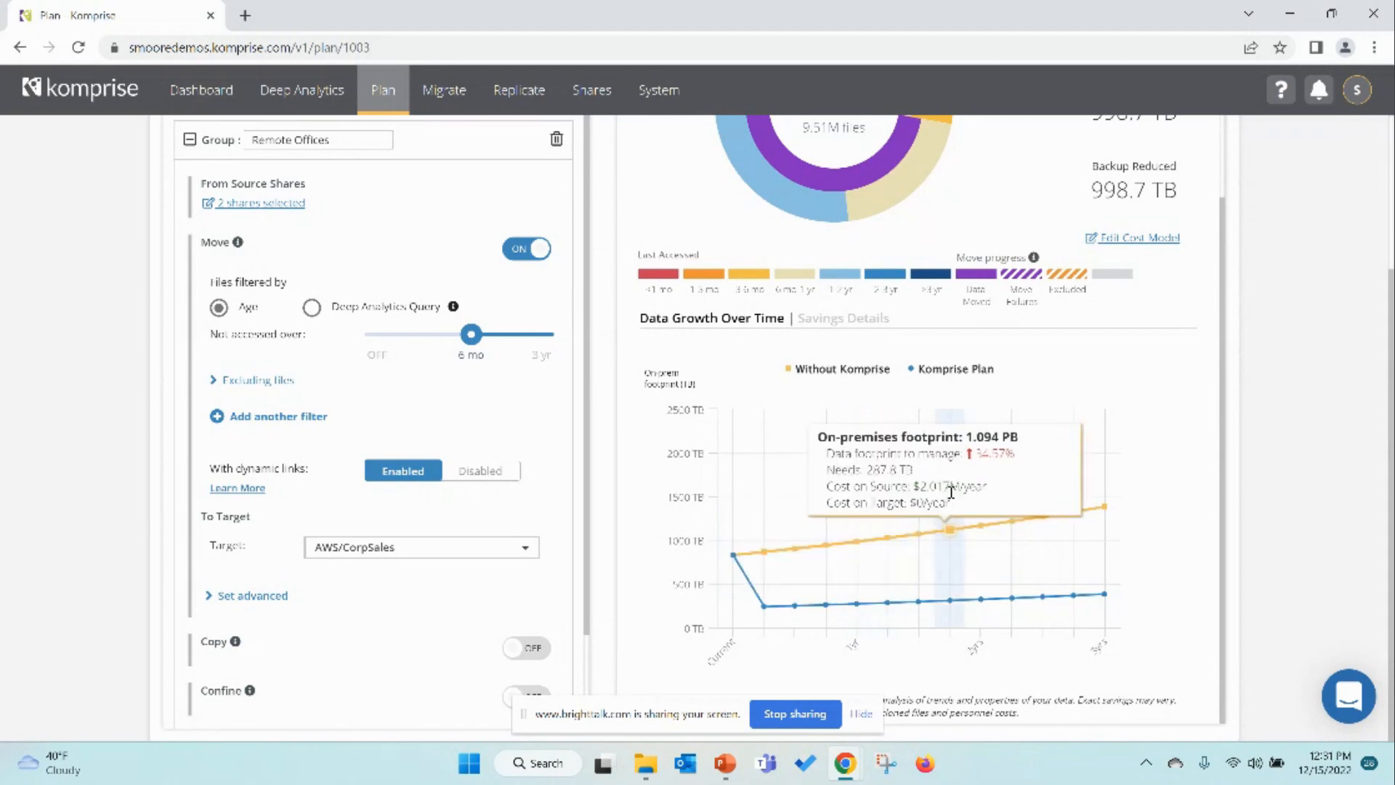
pyautogui.scroll(2, 993, 429)
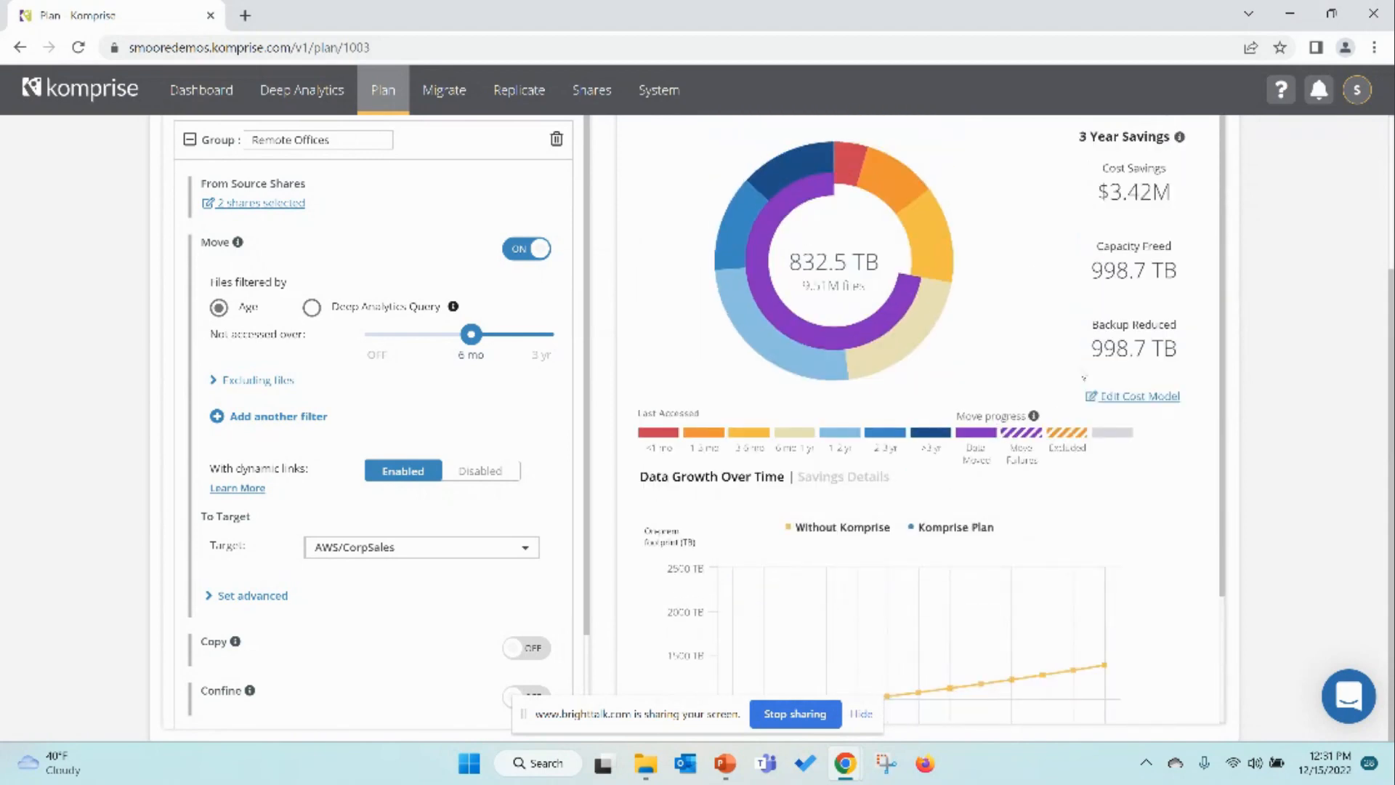
pyautogui.moveTo(815, 354)
pyautogui.scroll(3, 1005, 399)
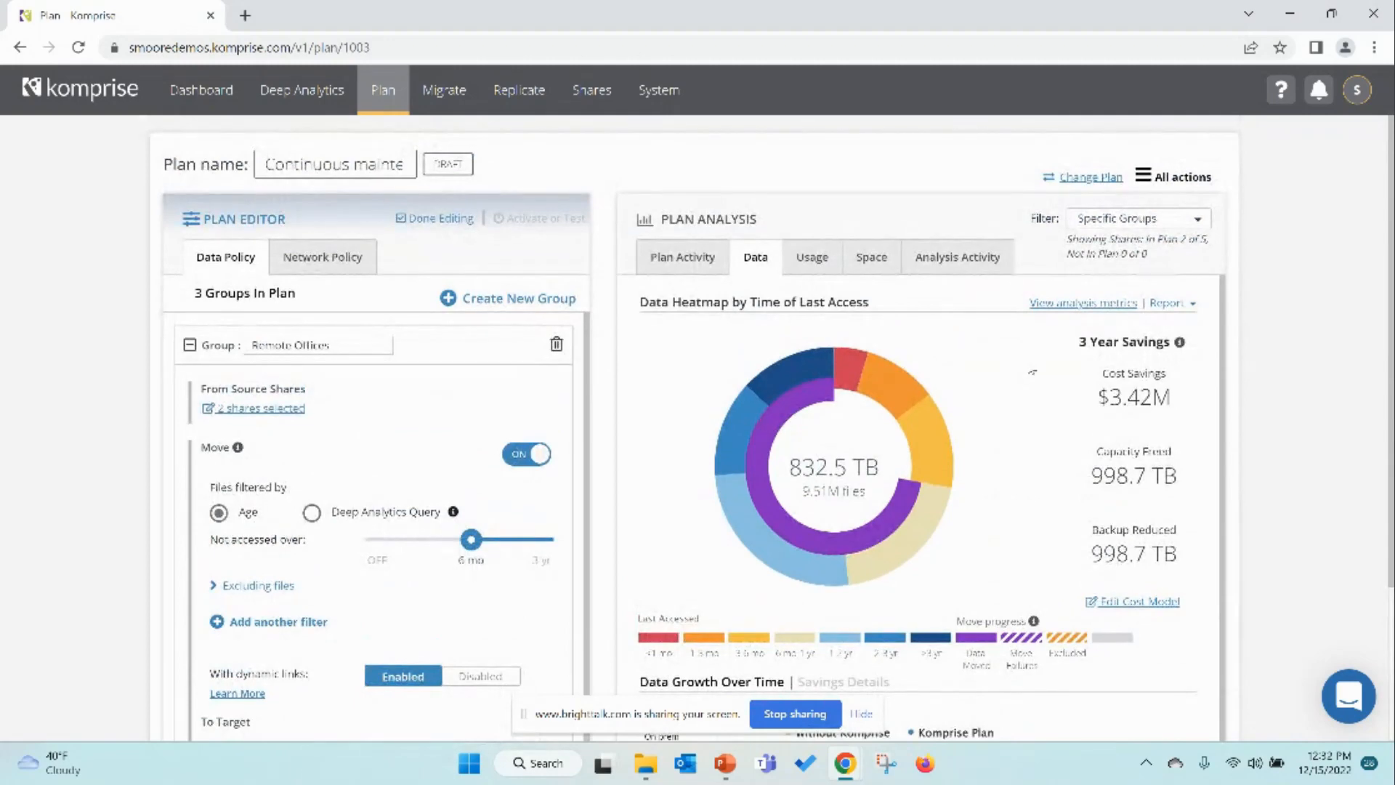
# Step: Filter the plan analysis to Specific Shares, deselecting the smb://172.12.98.30/smb/Sales share
pyautogui.click(1154, 220)
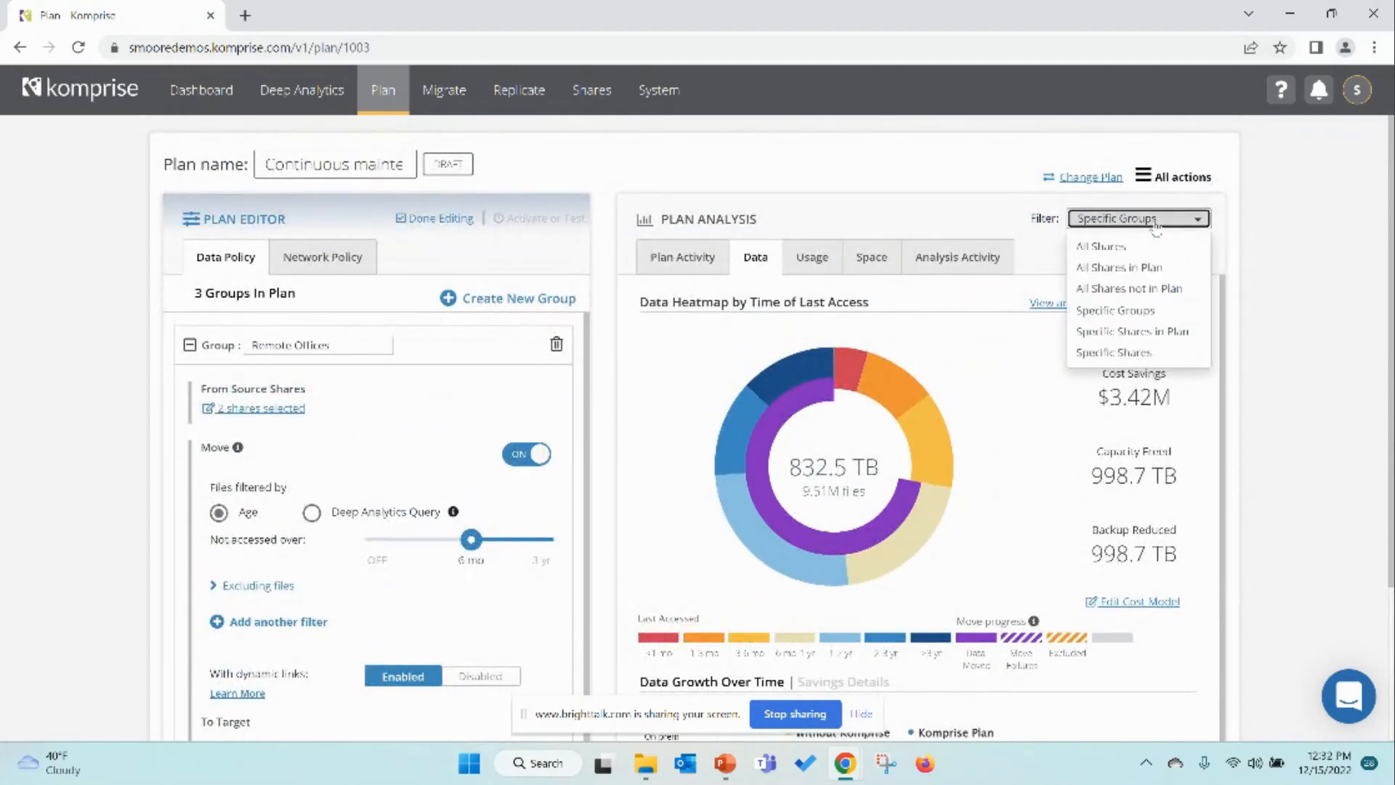
pyautogui.click(1112, 353)
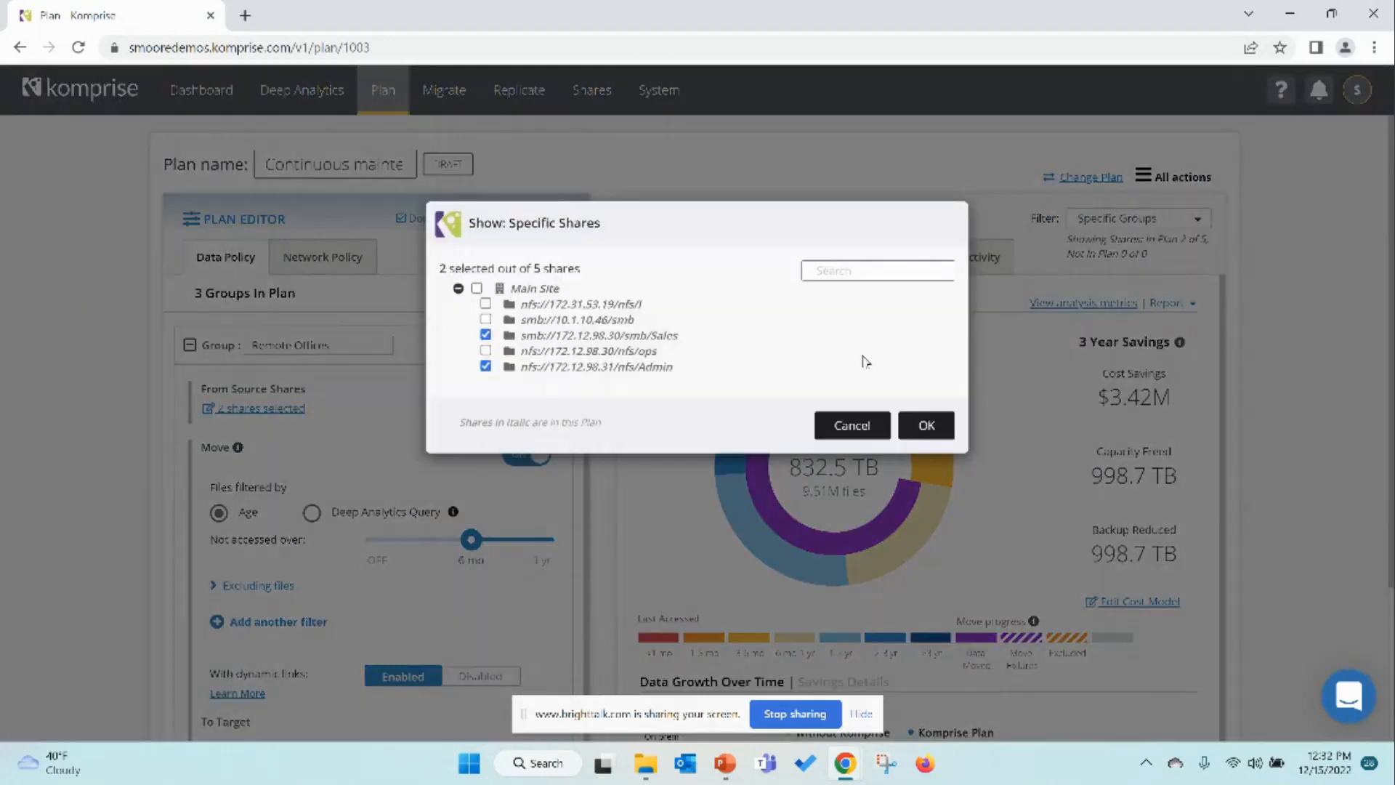
pyautogui.click(485, 335)
pyautogui.click(926, 425)
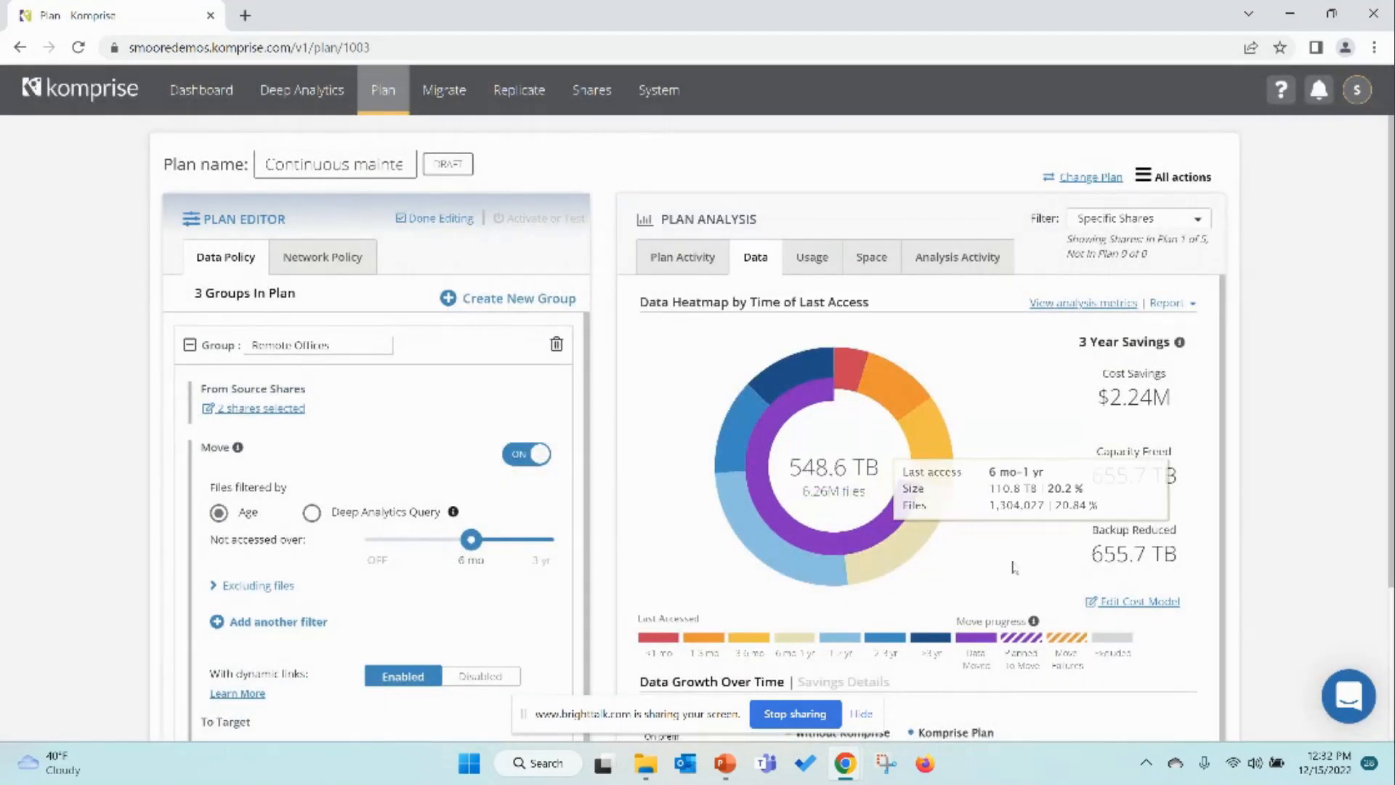
# Step: Download the Data analysis summary (PDF) and 3 year cost savings reports for the filtered analysis
pyautogui.scroll(-2, 1018, 571)
pyautogui.scroll(-3, 1017, 571)
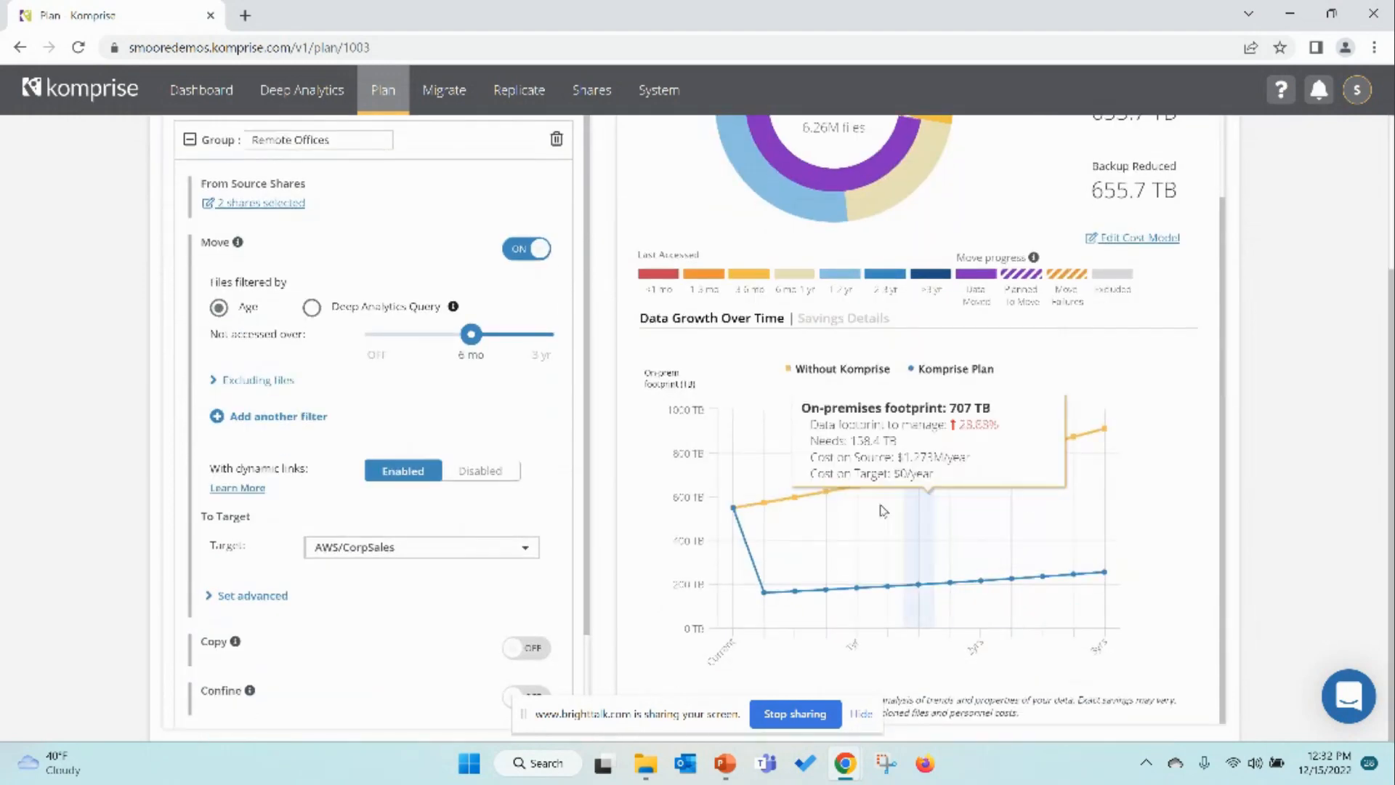
pyautogui.moveTo(854, 494)
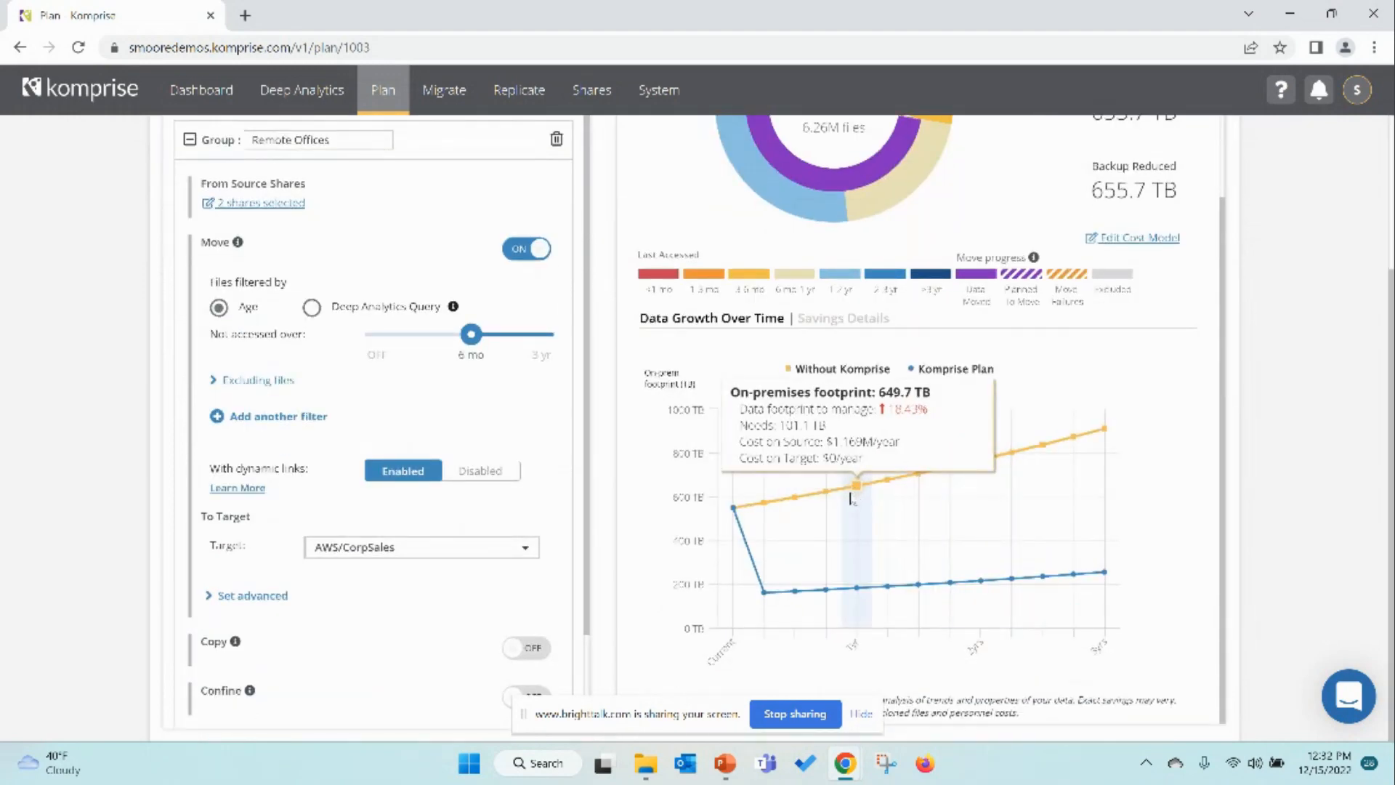
pyautogui.moveTo(857, 587)
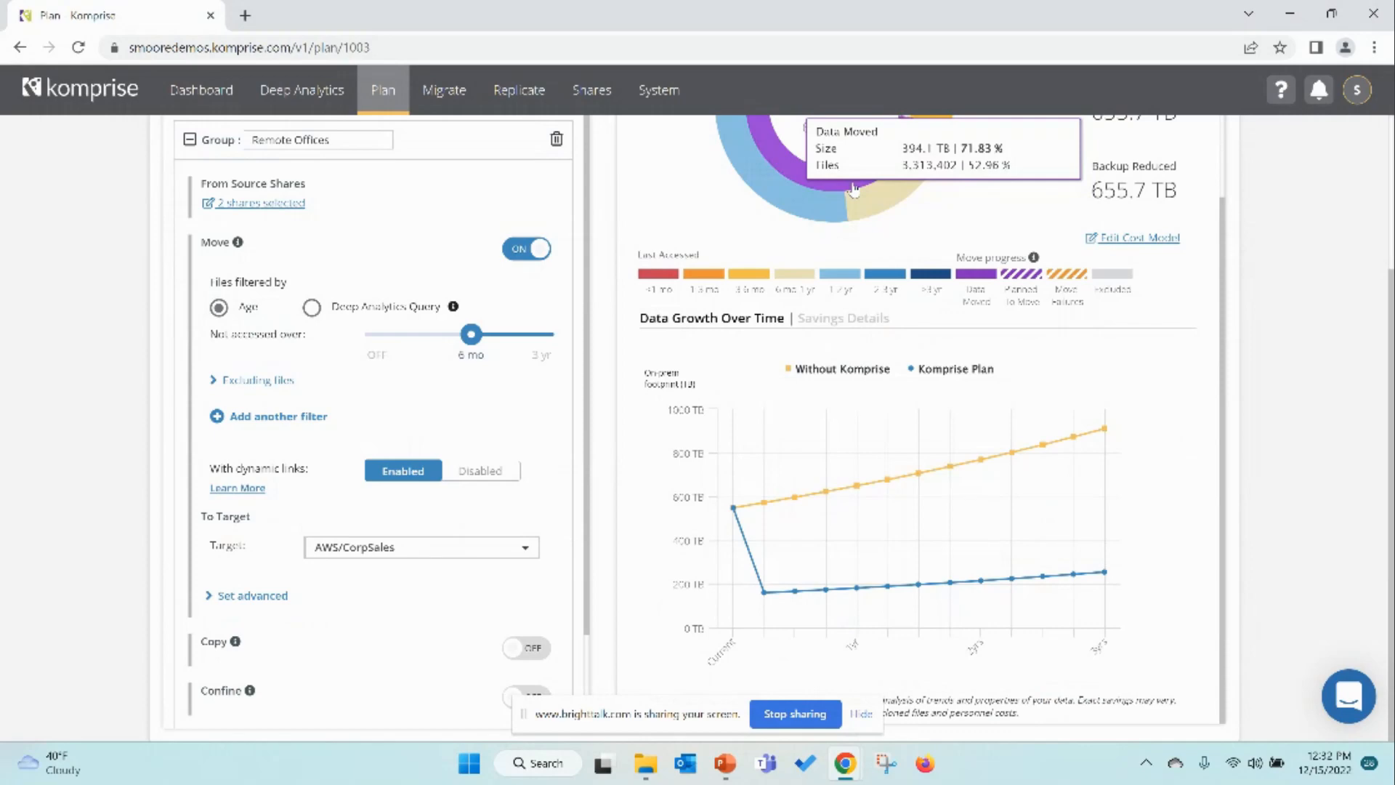
pyautogui.scroll(2, 855, 187)
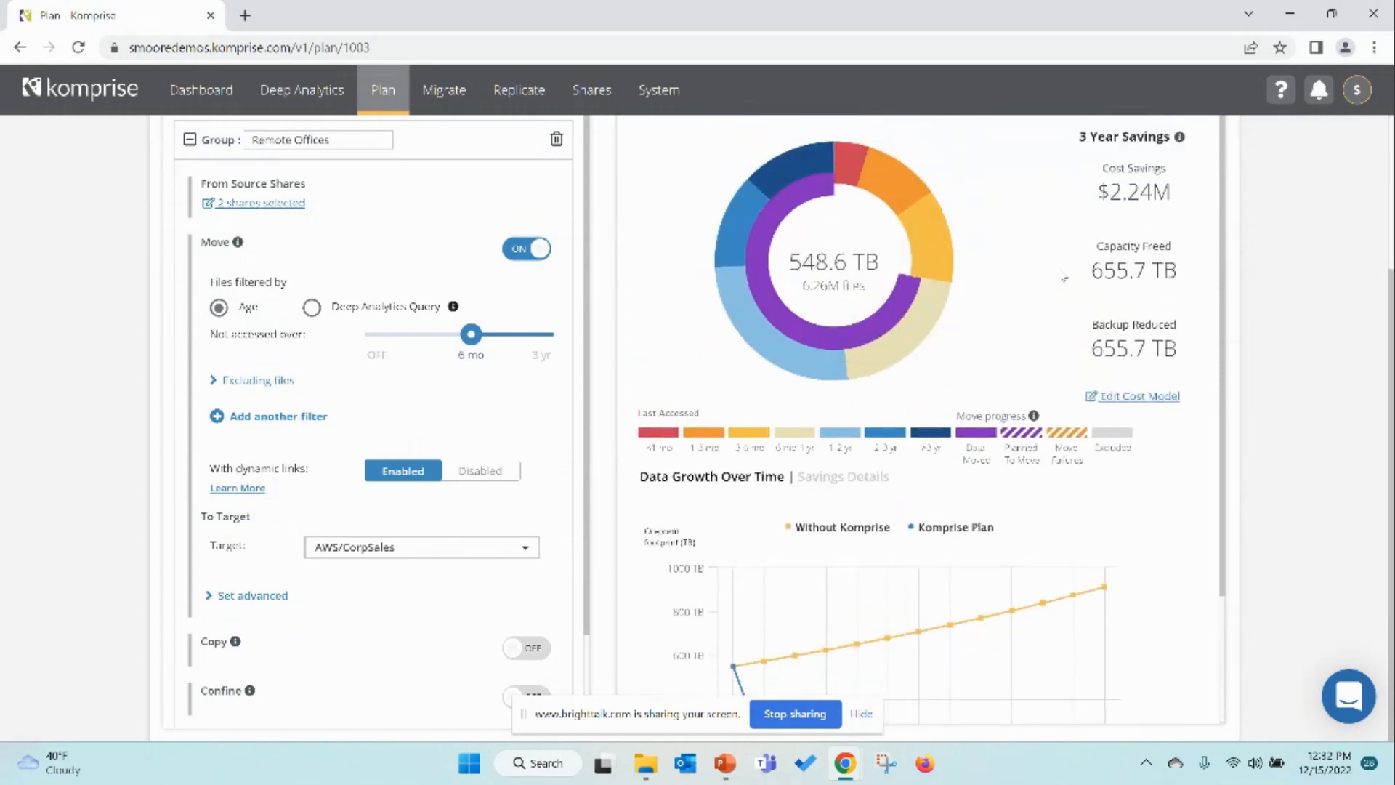
pyautogui.scroll(3, 1064, 279)
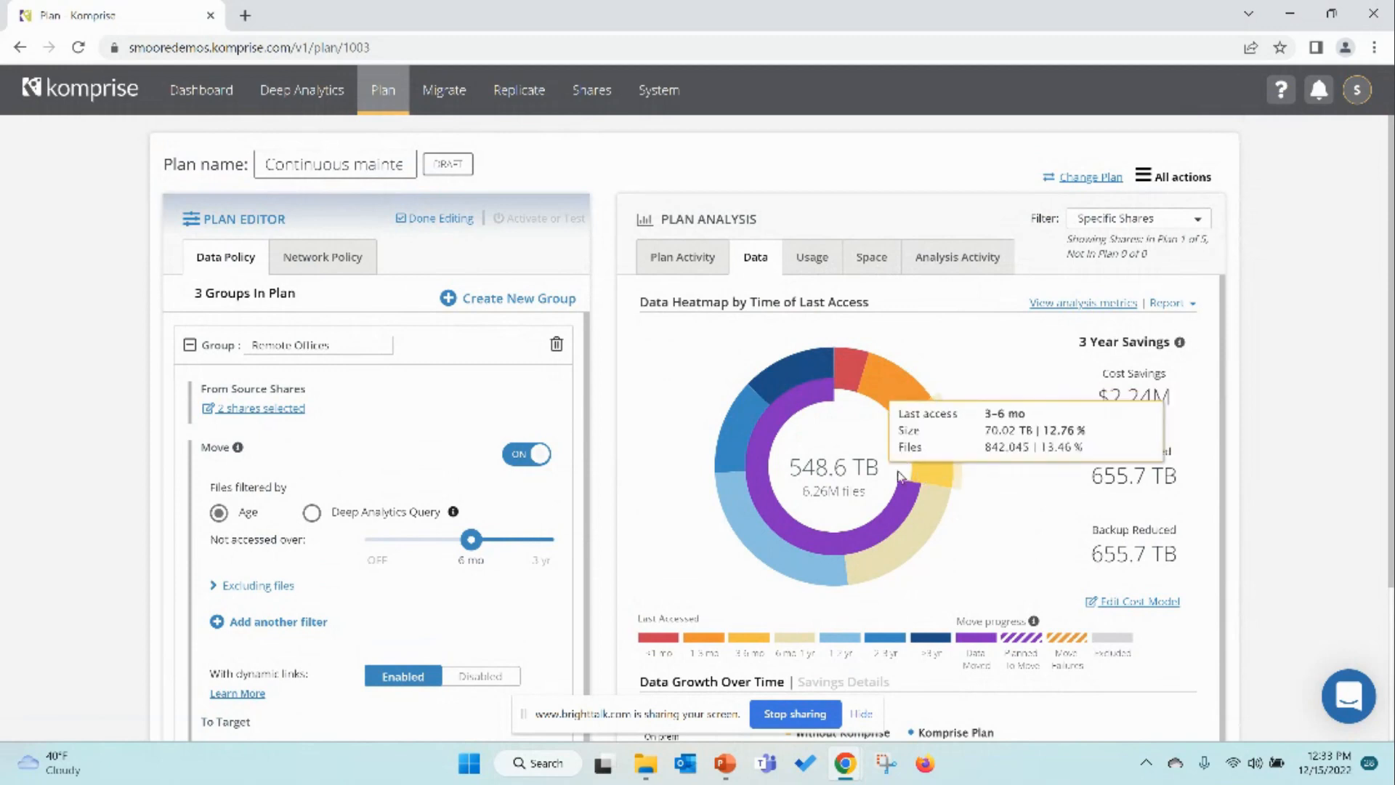
pyautogui.click(1173, 304)
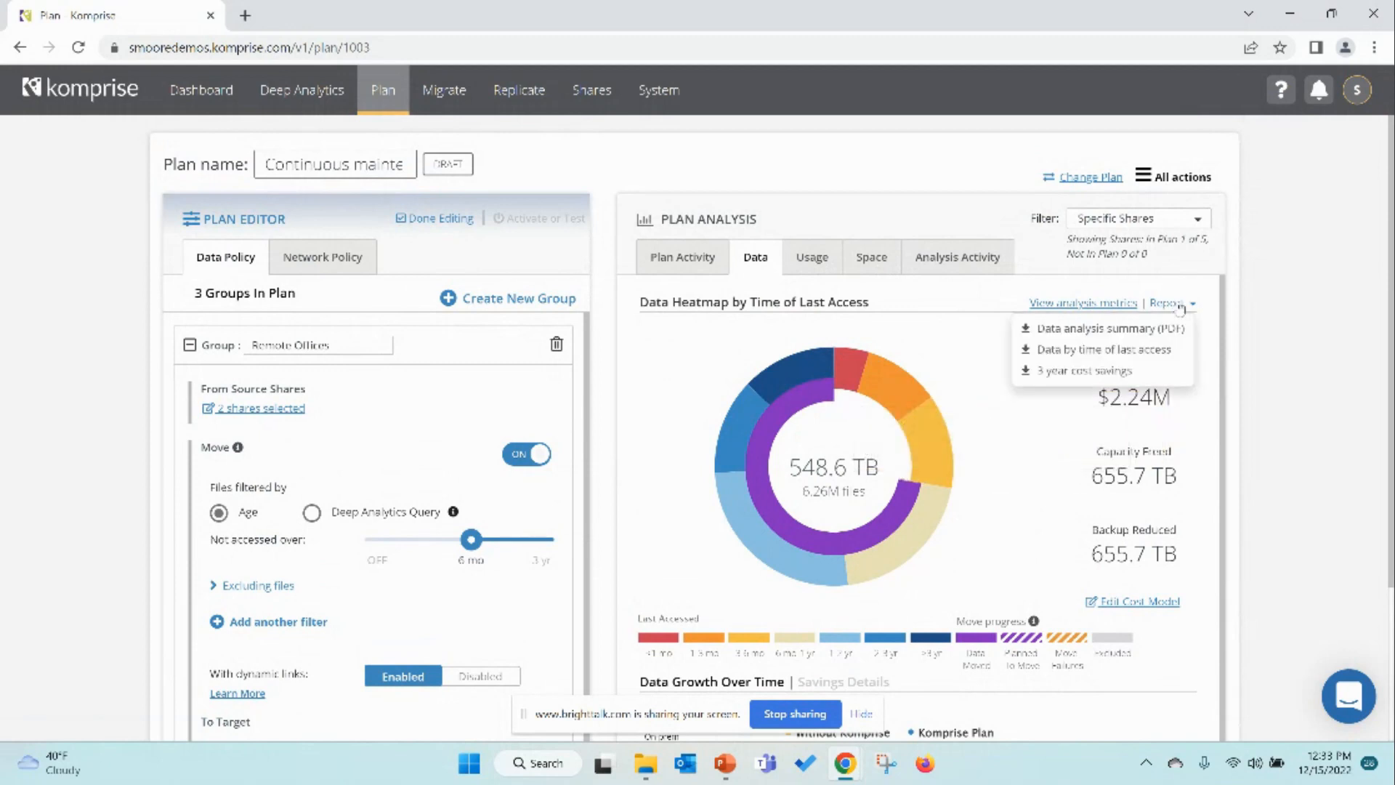
pyautogui.click(1149, 330)
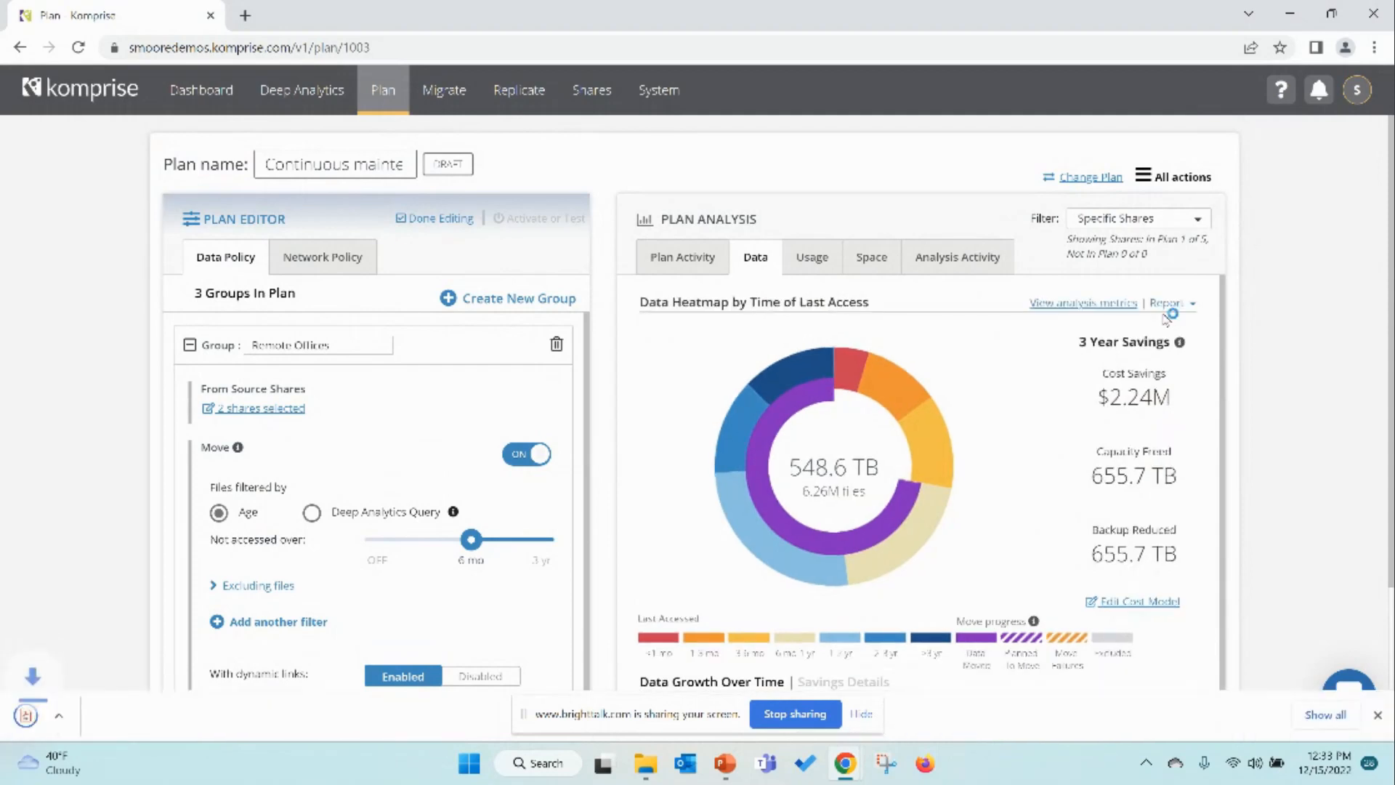
pyautogui.click(1170, 307)
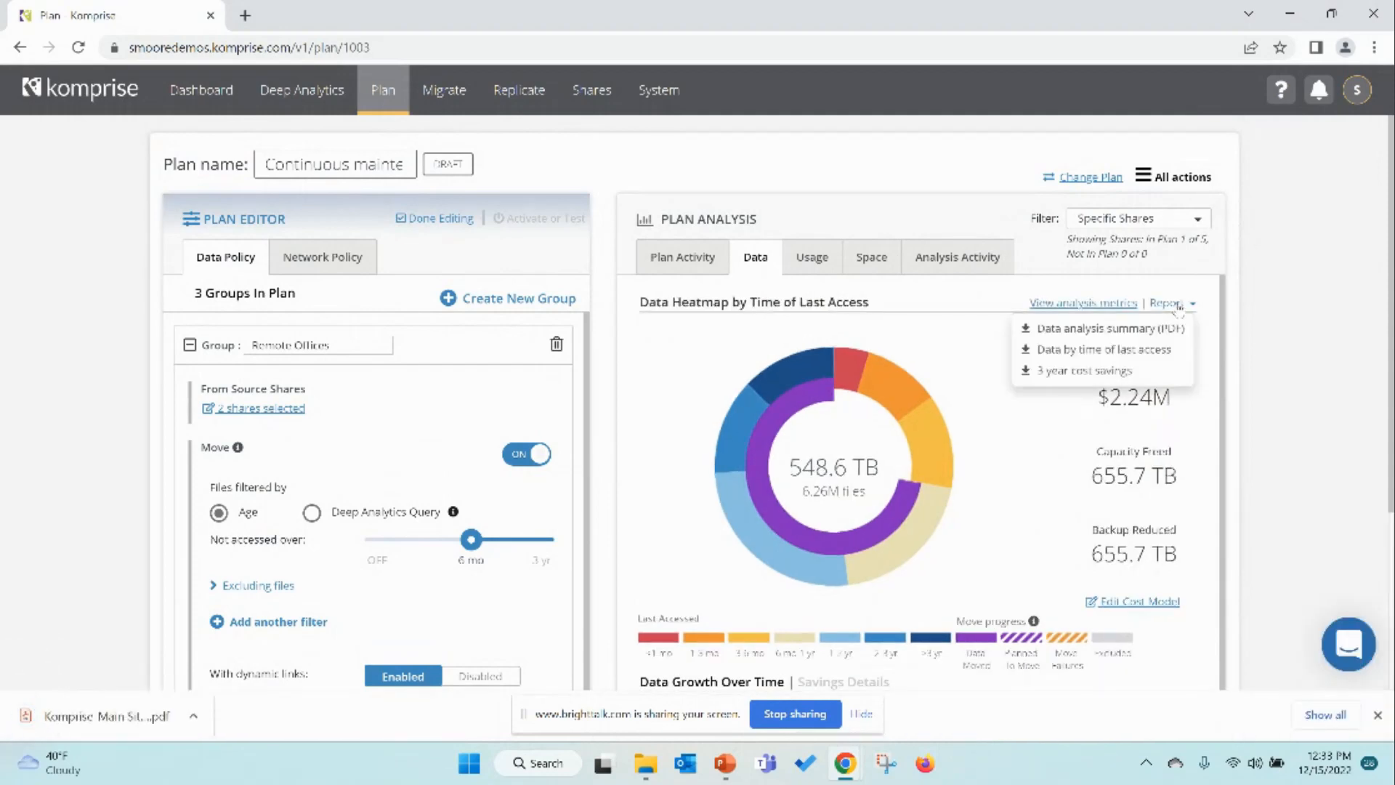
pyautogui.click(1141, 370)
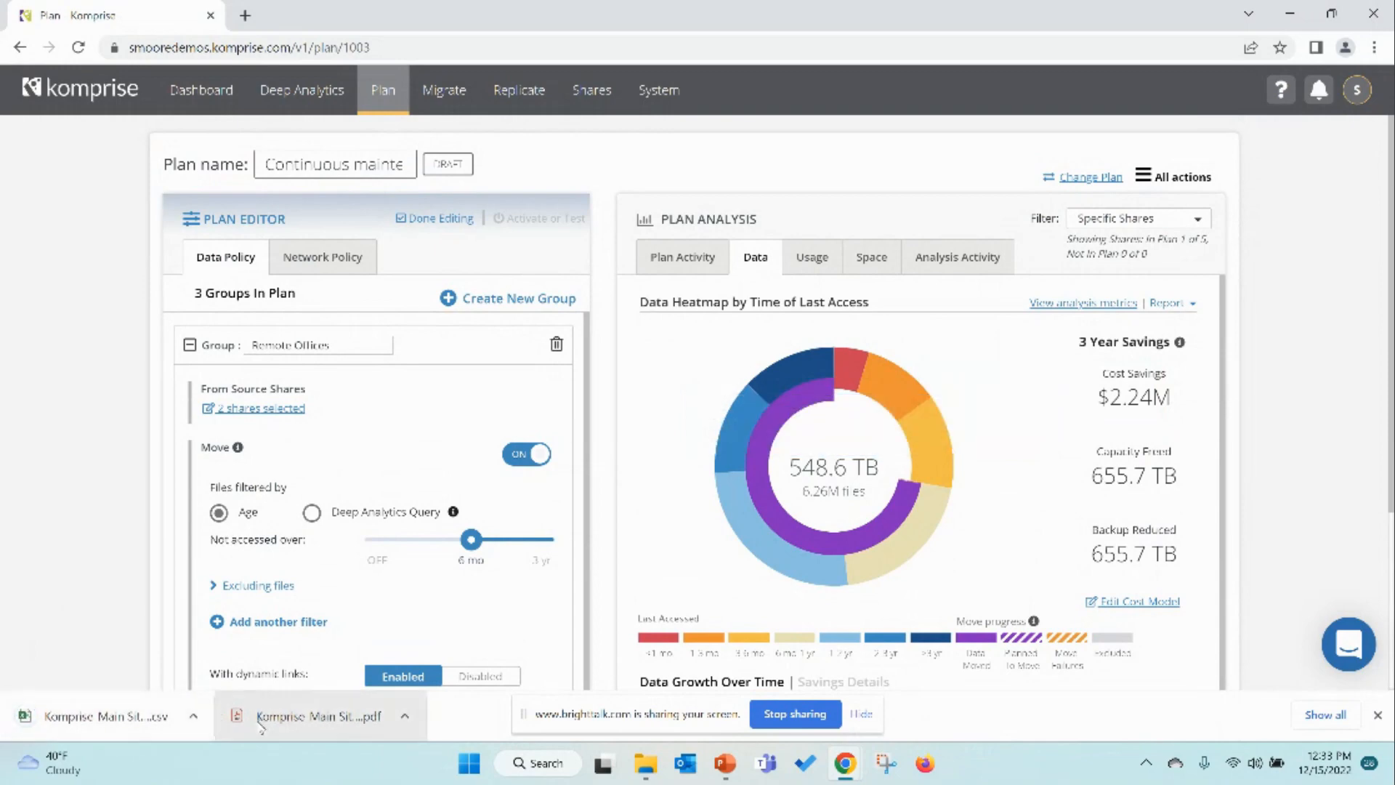
# Step: Open the downloaded data analysis summary PDF, read through its pages, and close its tab
pyautogui.click(260, 723)
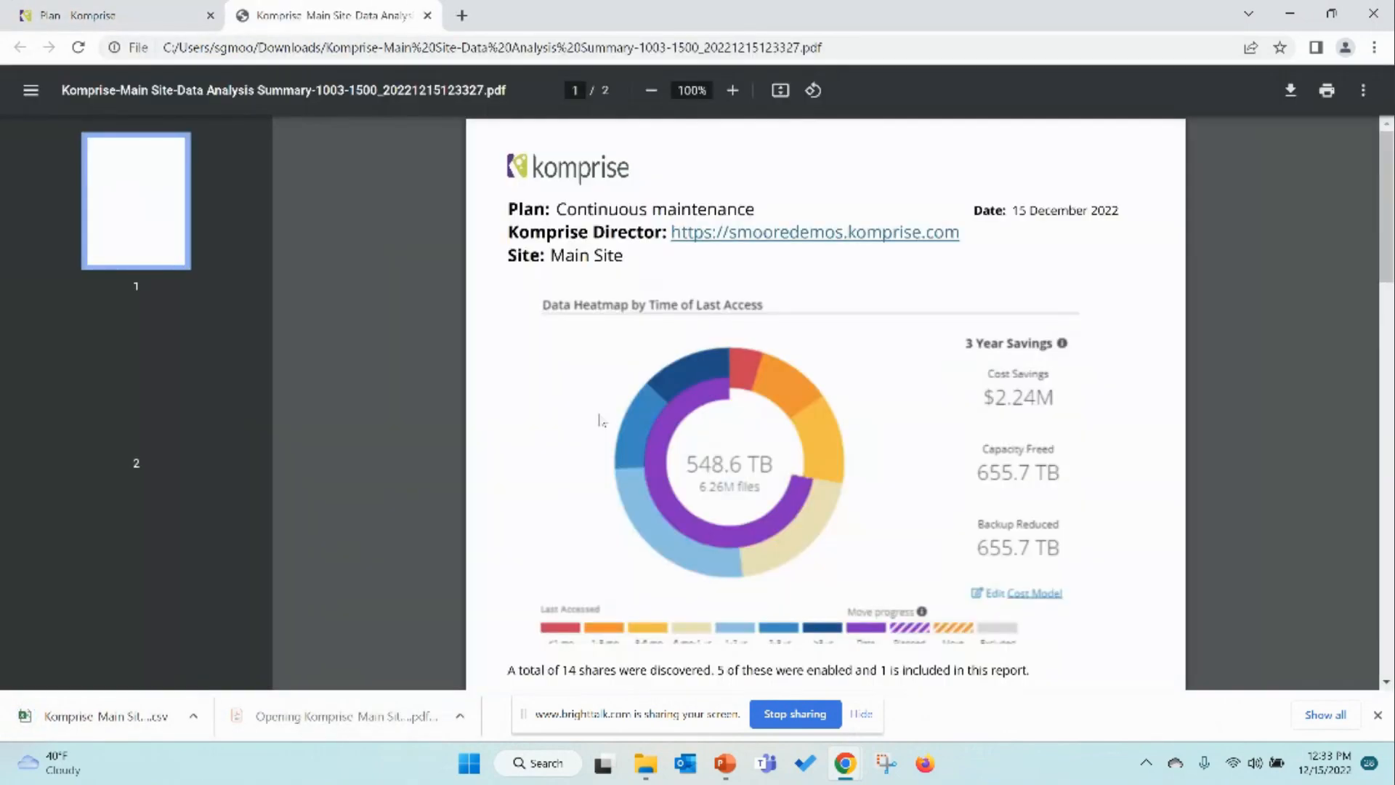
pyautogui.scroll(-1, 759, 432)
pyautogui.scroll(-7, 759, 444)
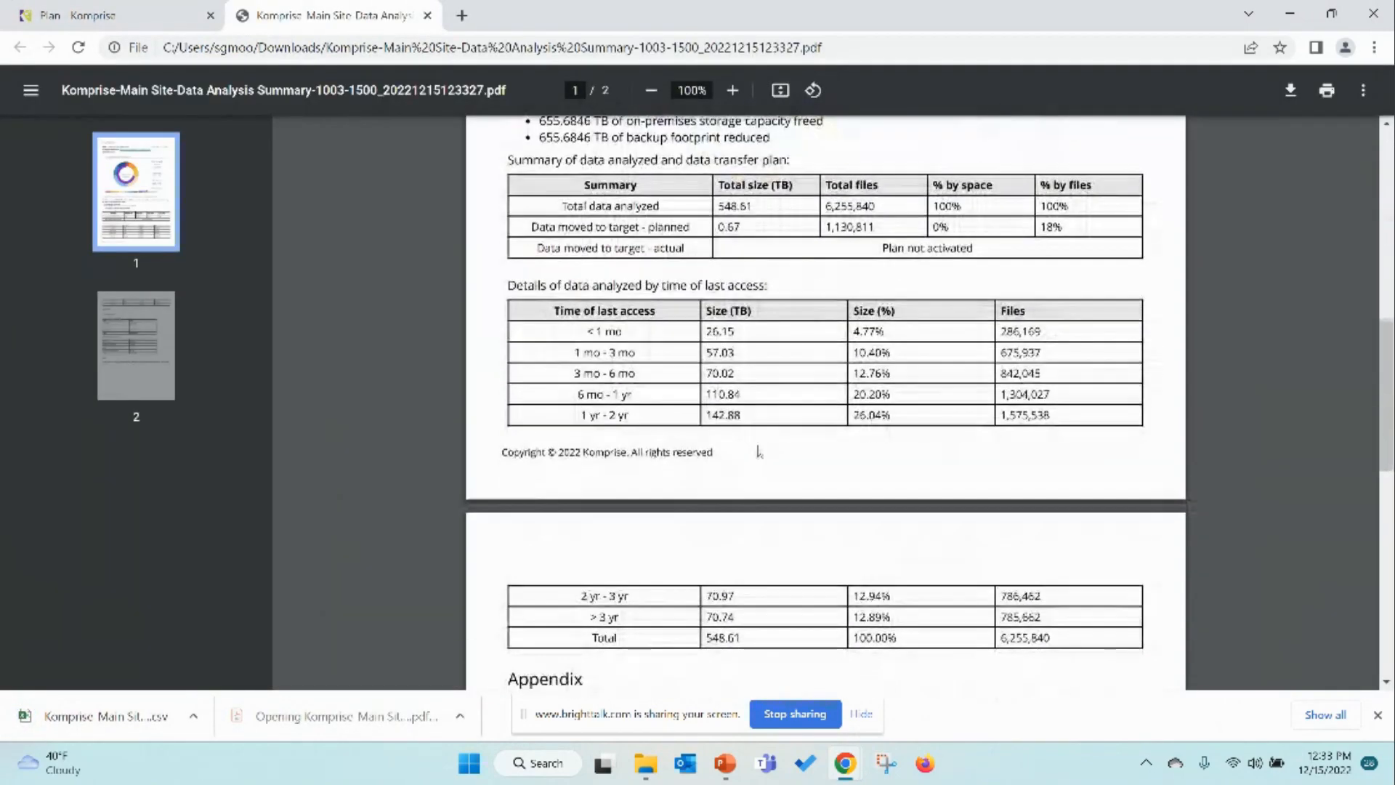
pyautogui.scroll(-9, 761, 448)
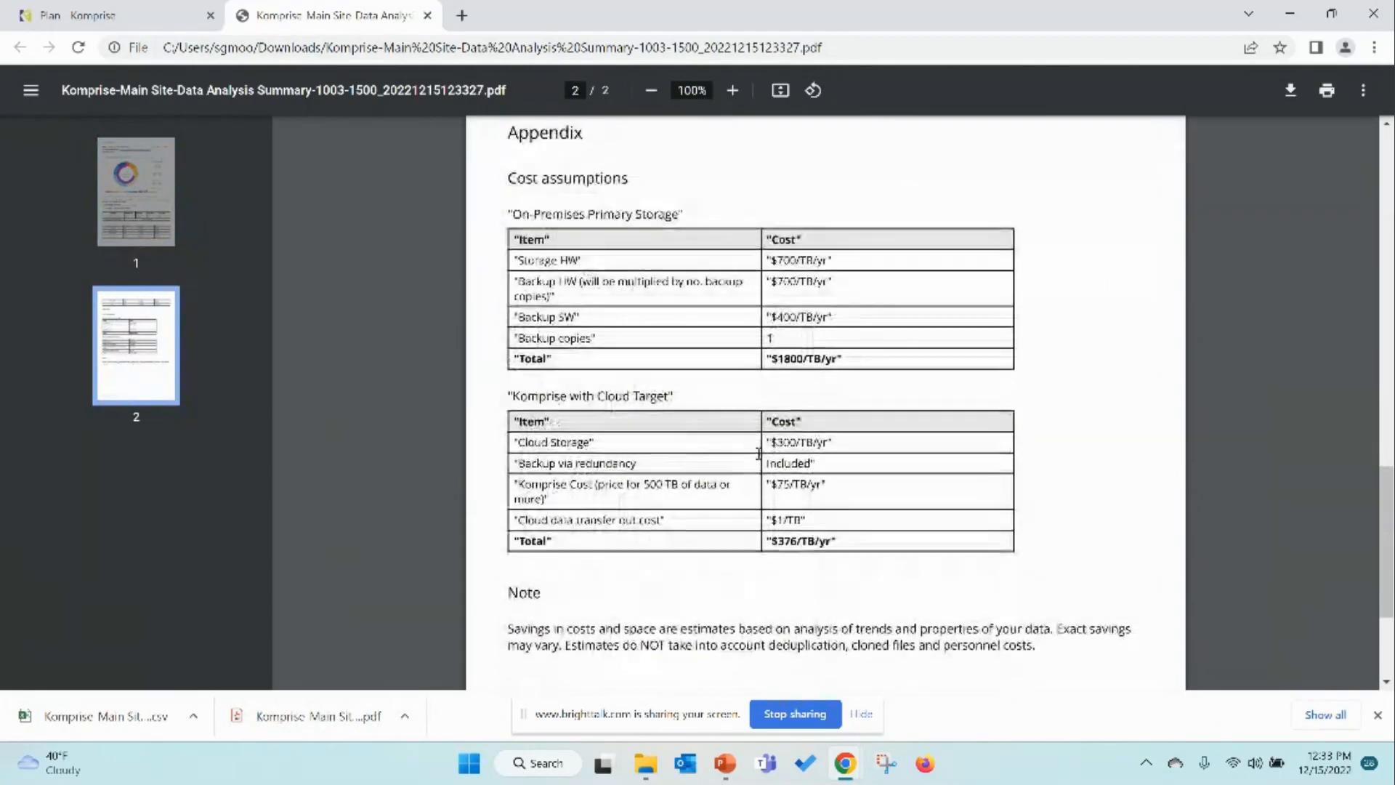
pyautogui.scroll(9, 759, 476)
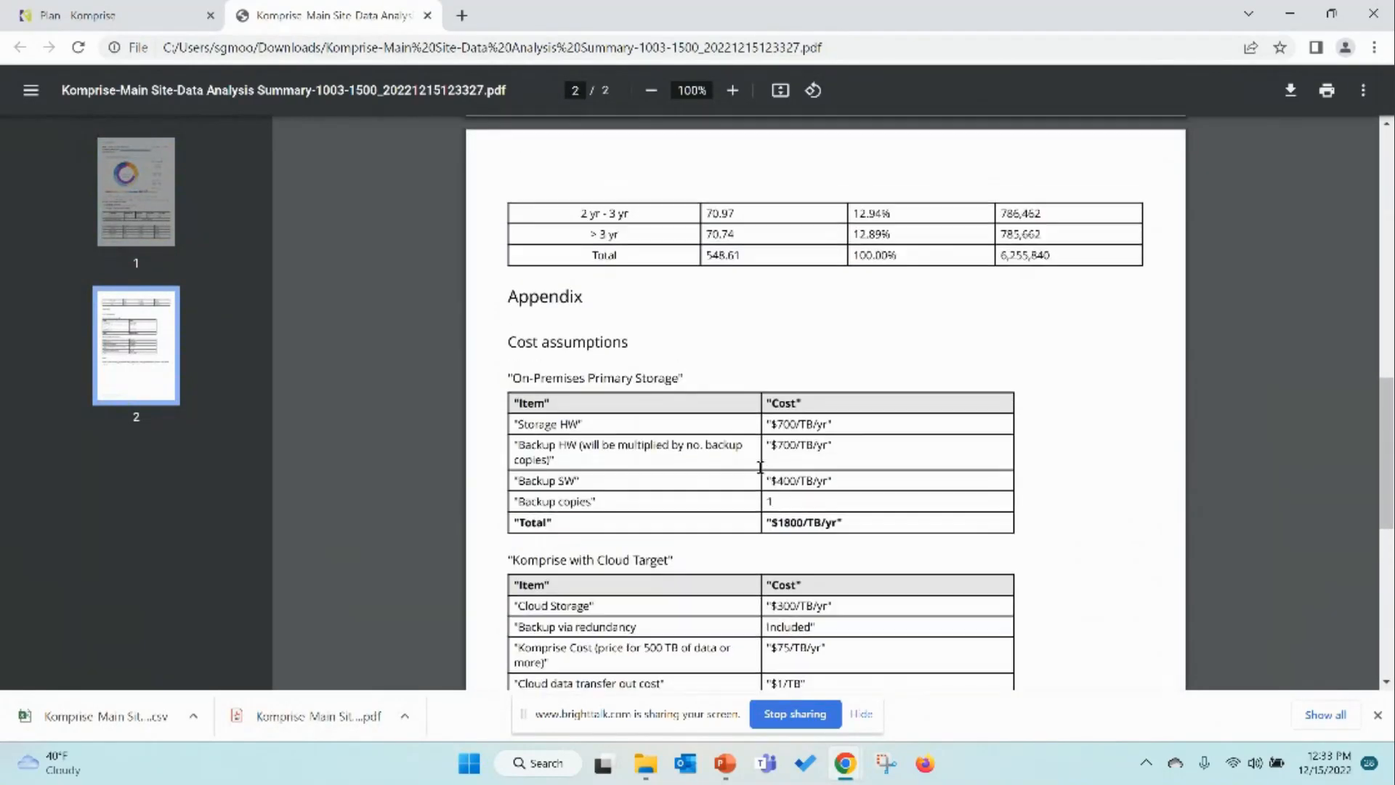
pyautogui.click(427, 15)
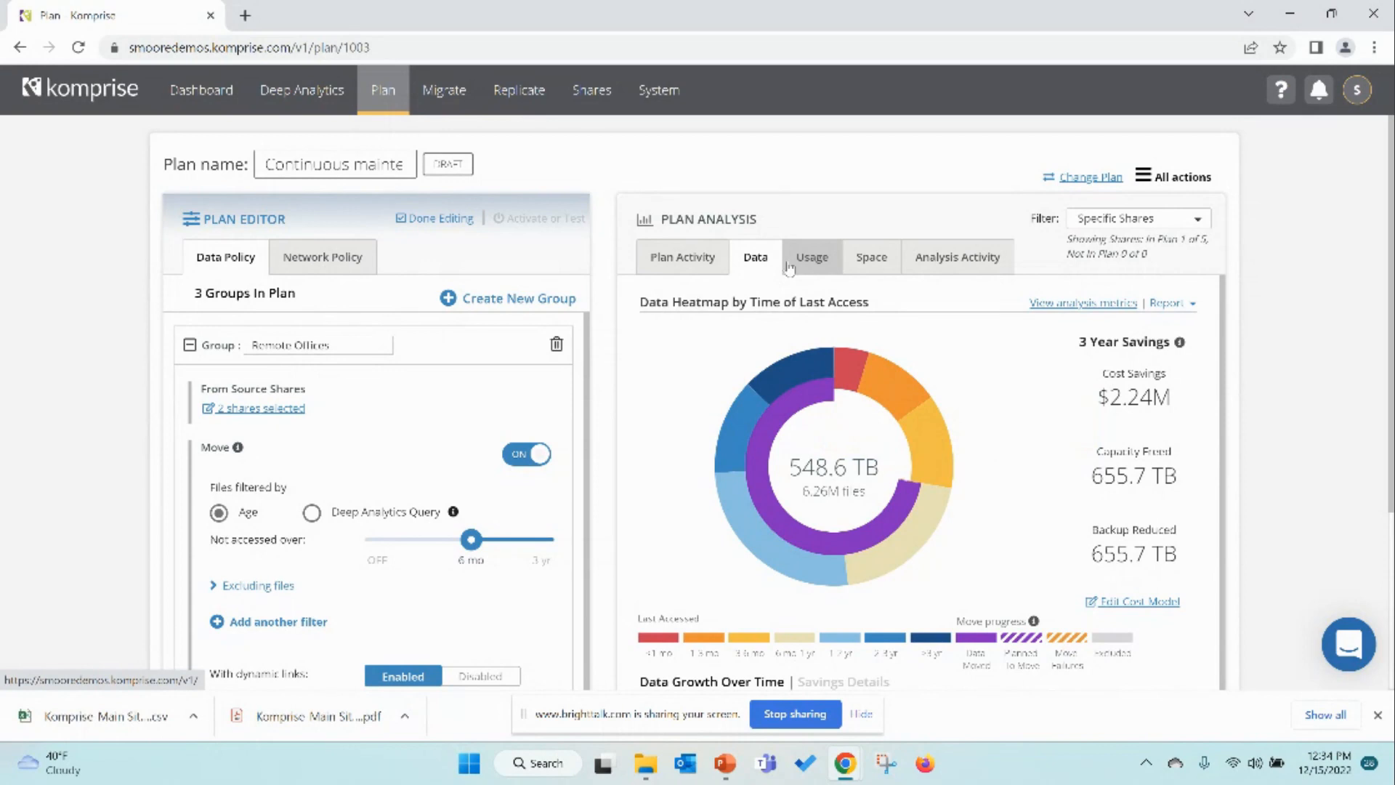
# Step: Open Deep Analytics and view the top files found for All Data, then close the list
pyautogui.click(312, 101)
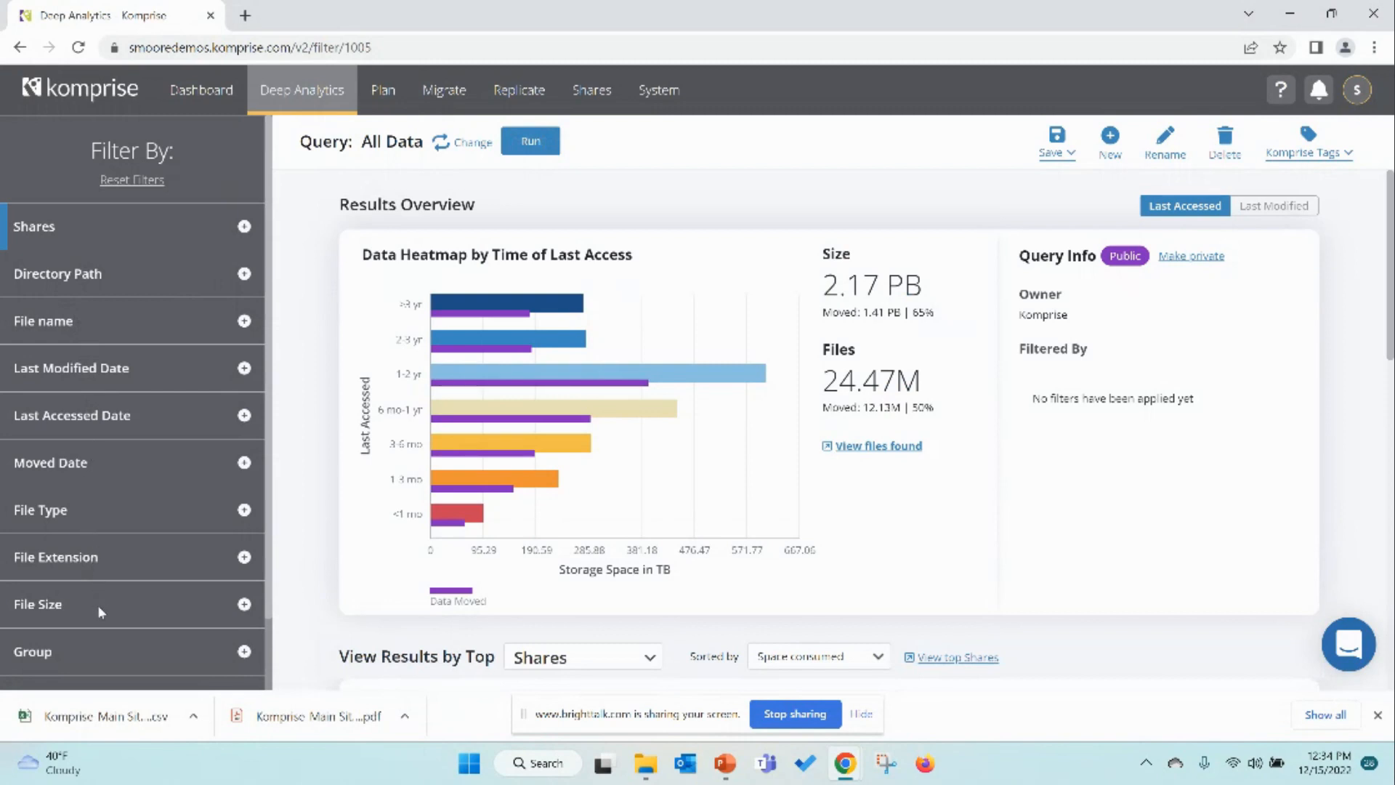
pyautogui.click(866, 457)
pyautogui.scroll(-4, 741, 457)
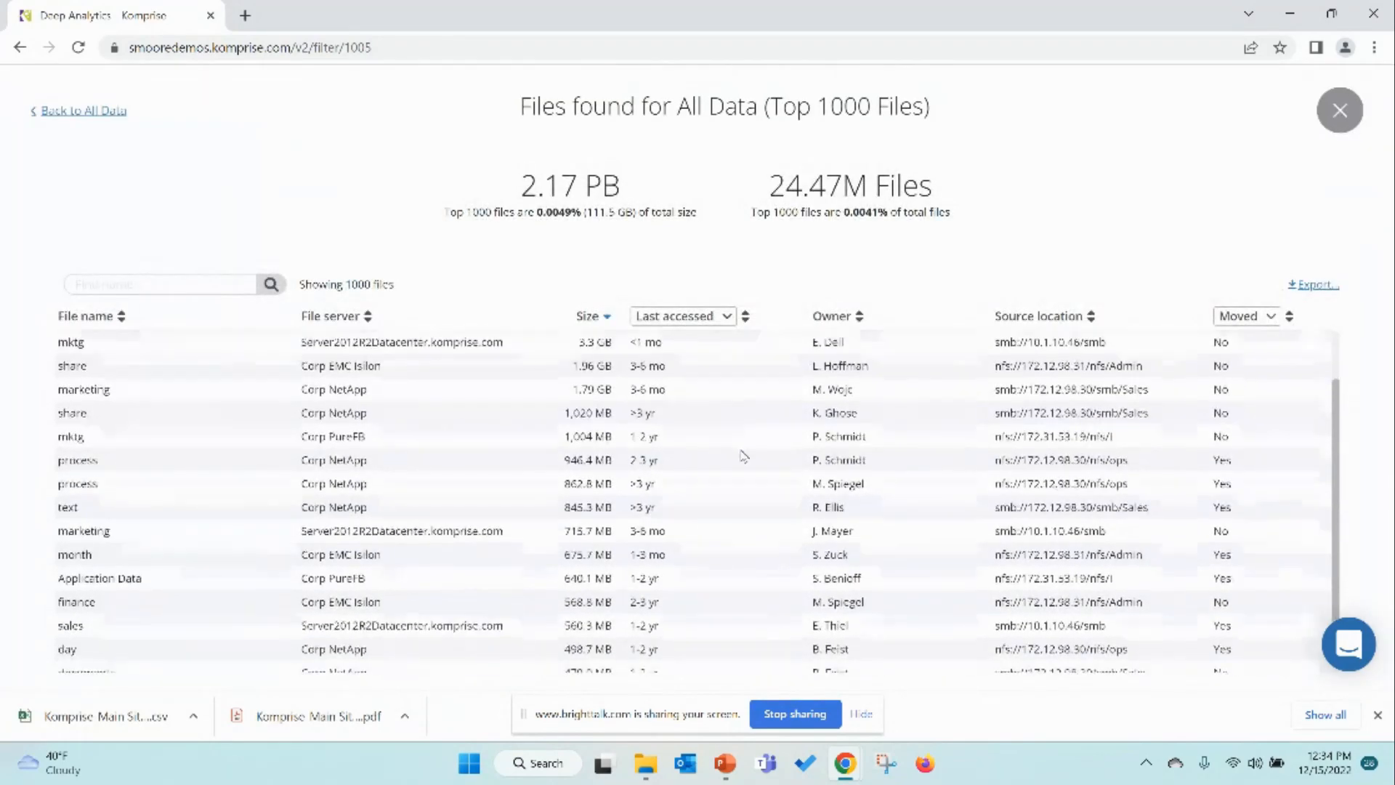
pyautogui.scroll(4, 720, 523)
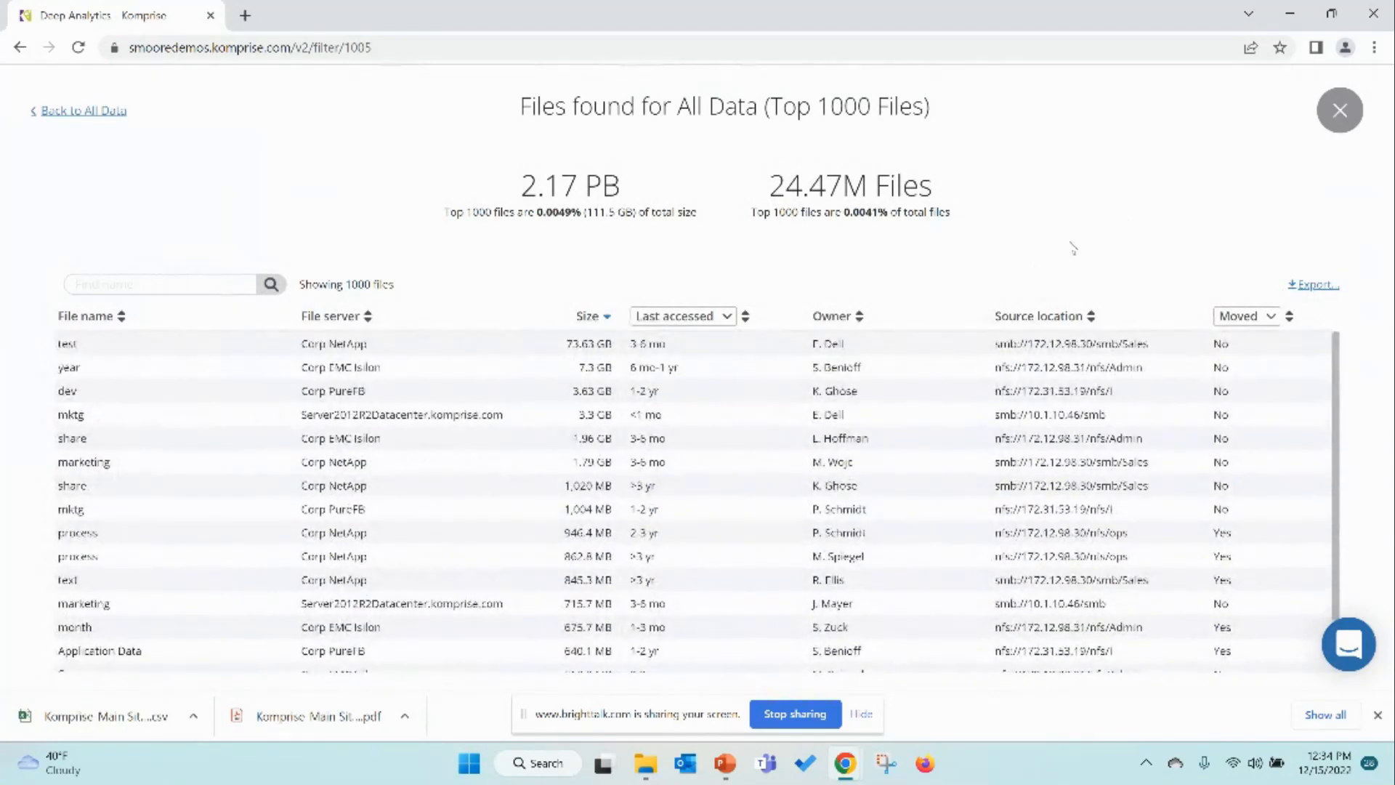
pyautogui.click(1341, 116)
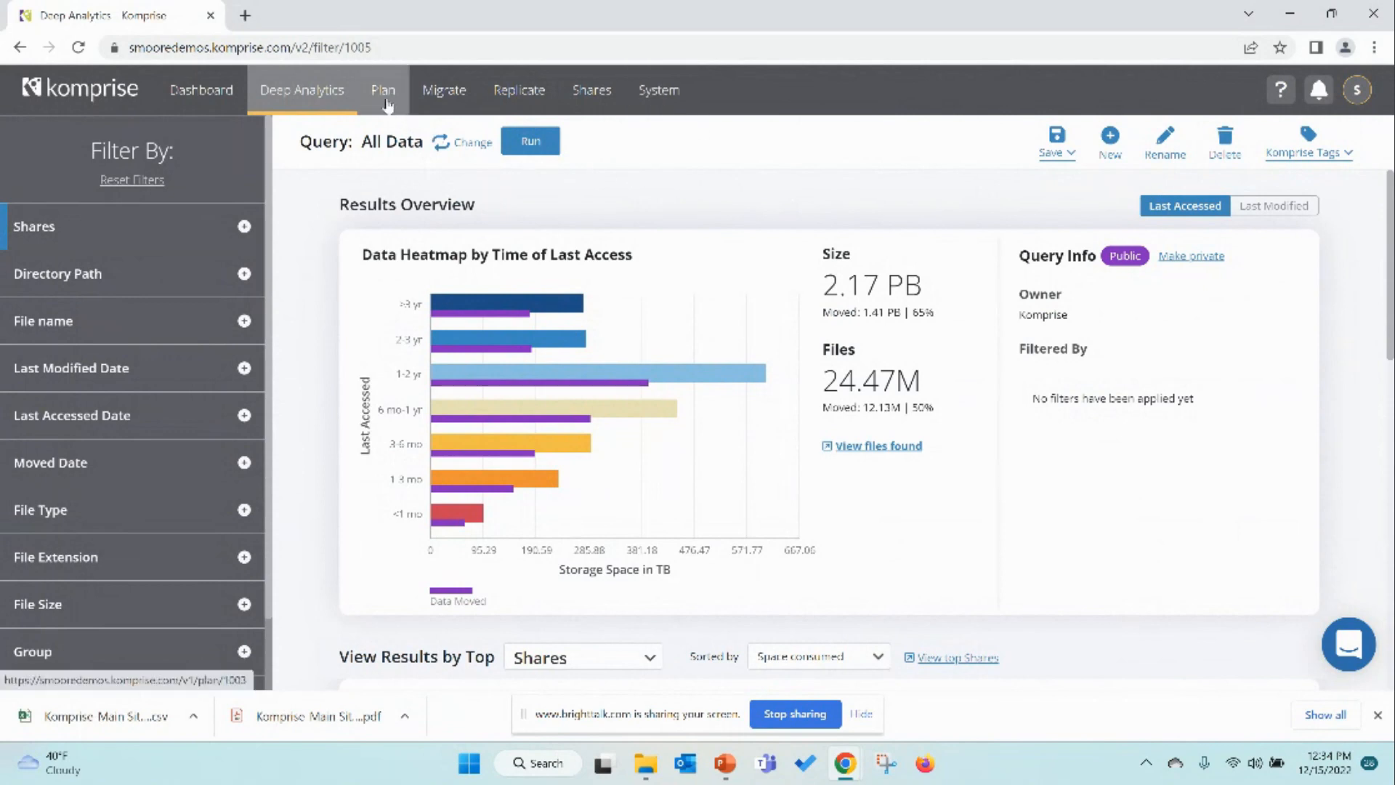
# Step: Run the All Data query filtered to files with an Undefined Owner, then reset the filters
pyautogui.scroll(-1, 232, 622)
pyautogui.click(243, 619)
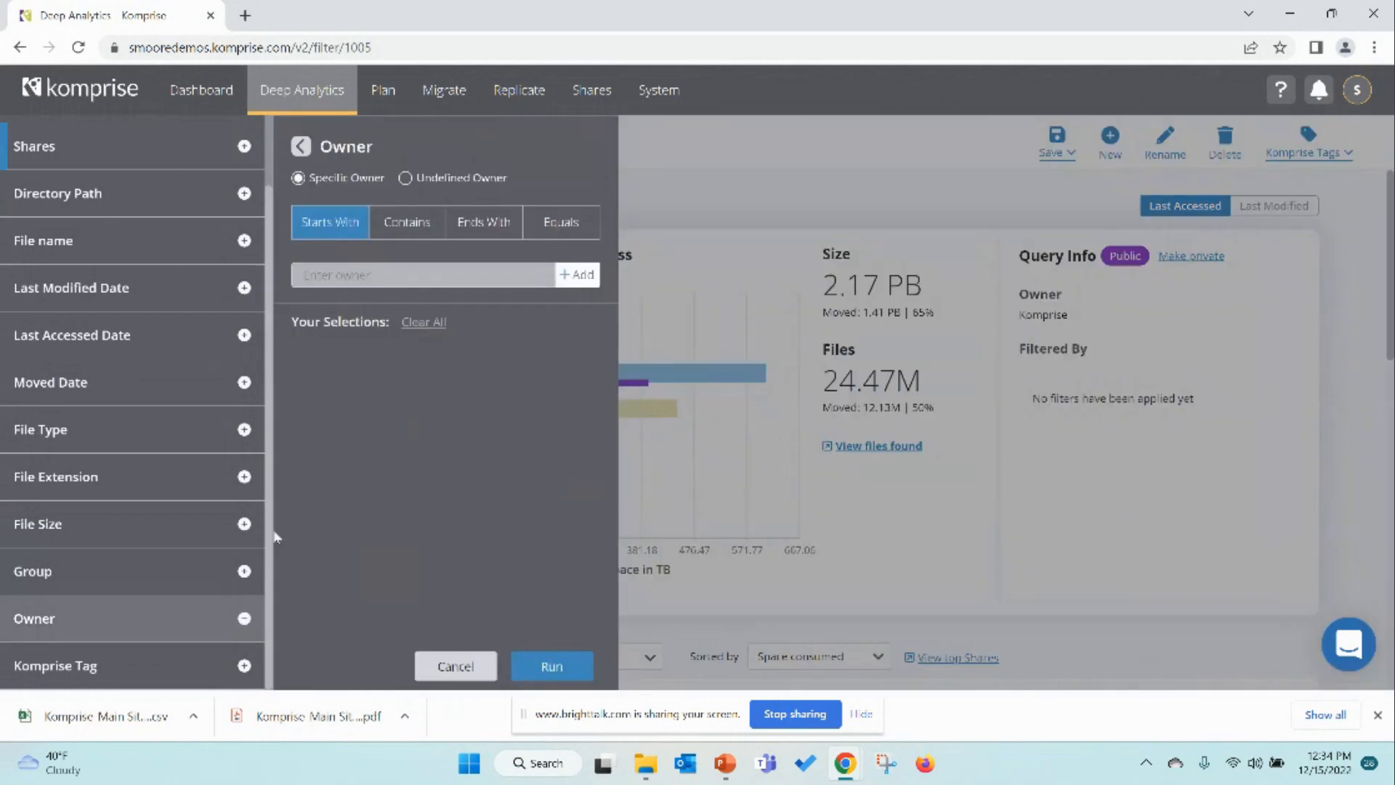
pyautogui.click(450, 180)
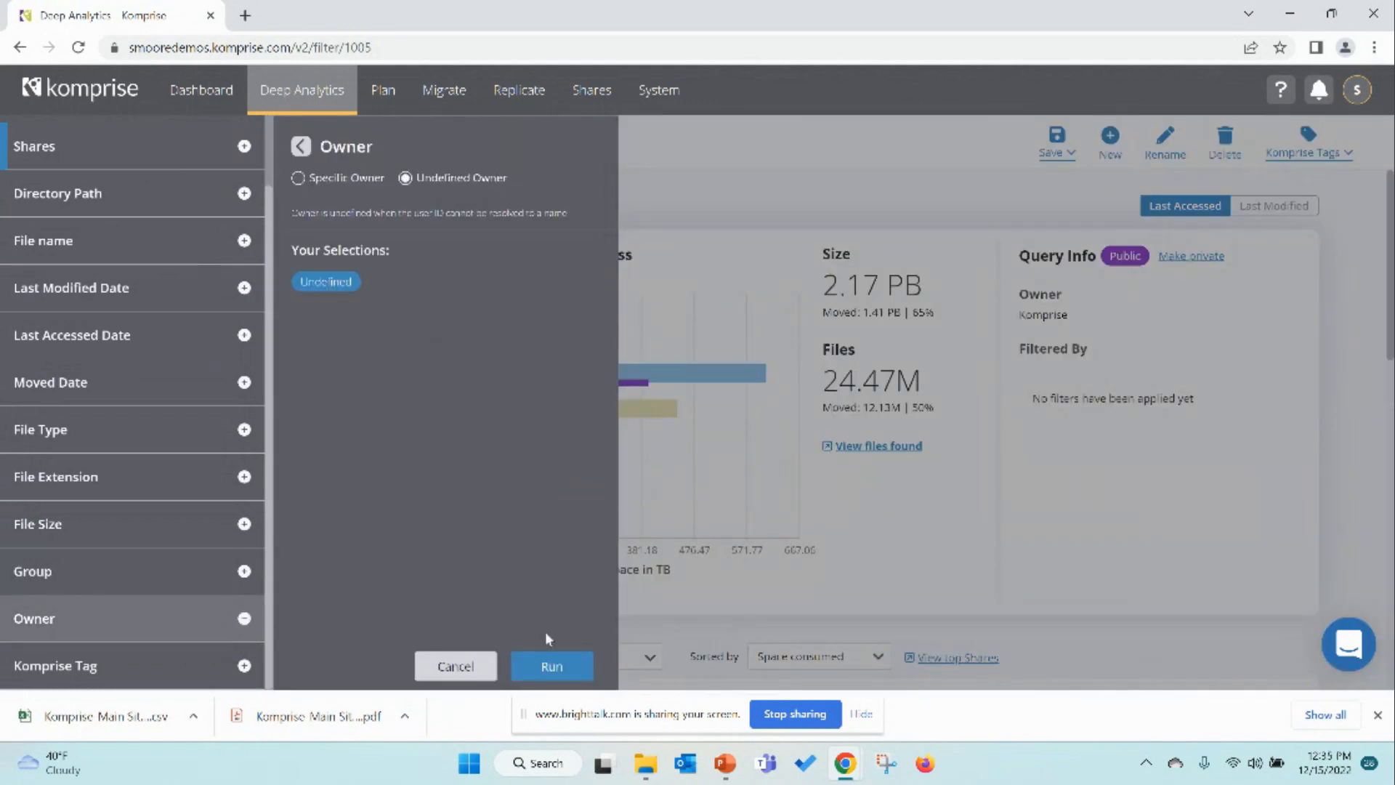
pyautogui.click(551, 666)
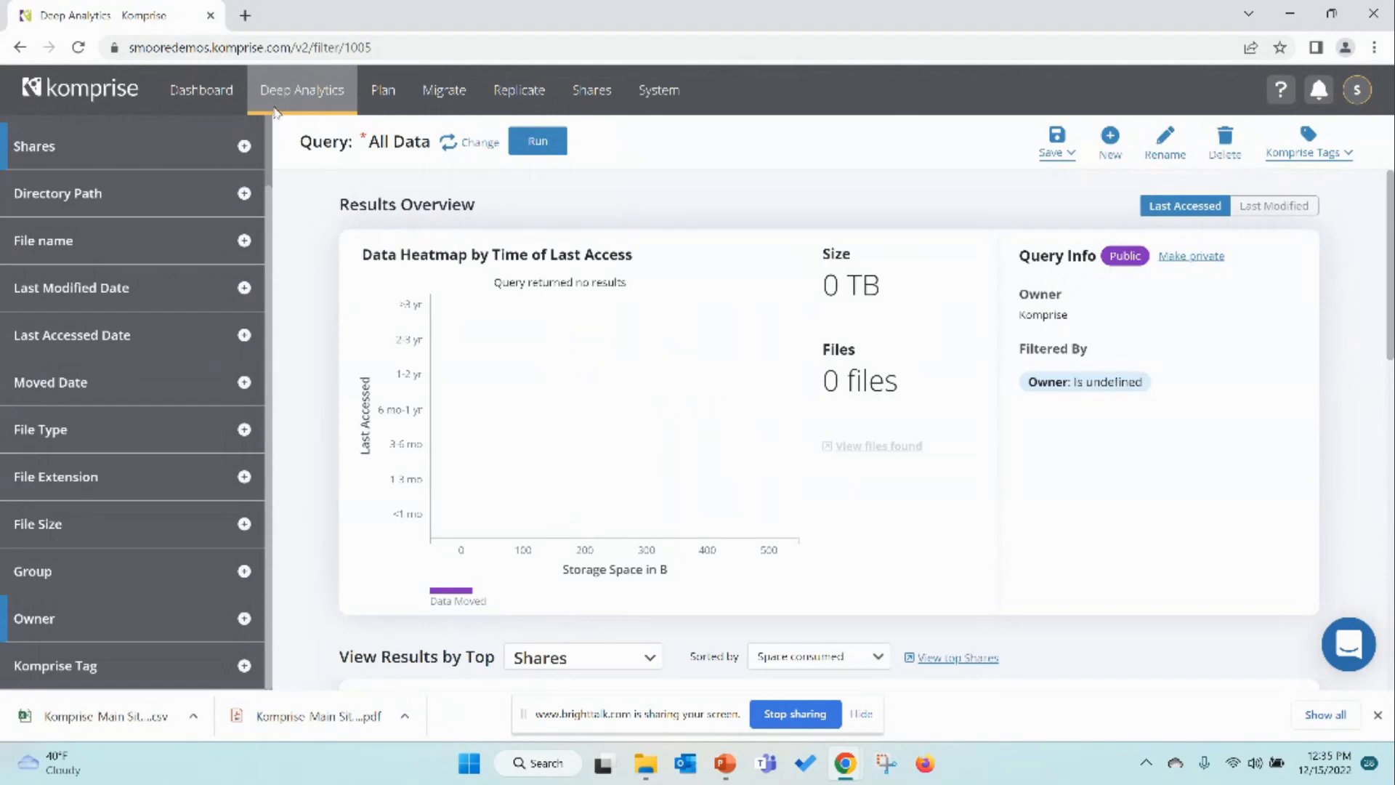
pyautogui.scroll(2, 240, 198)
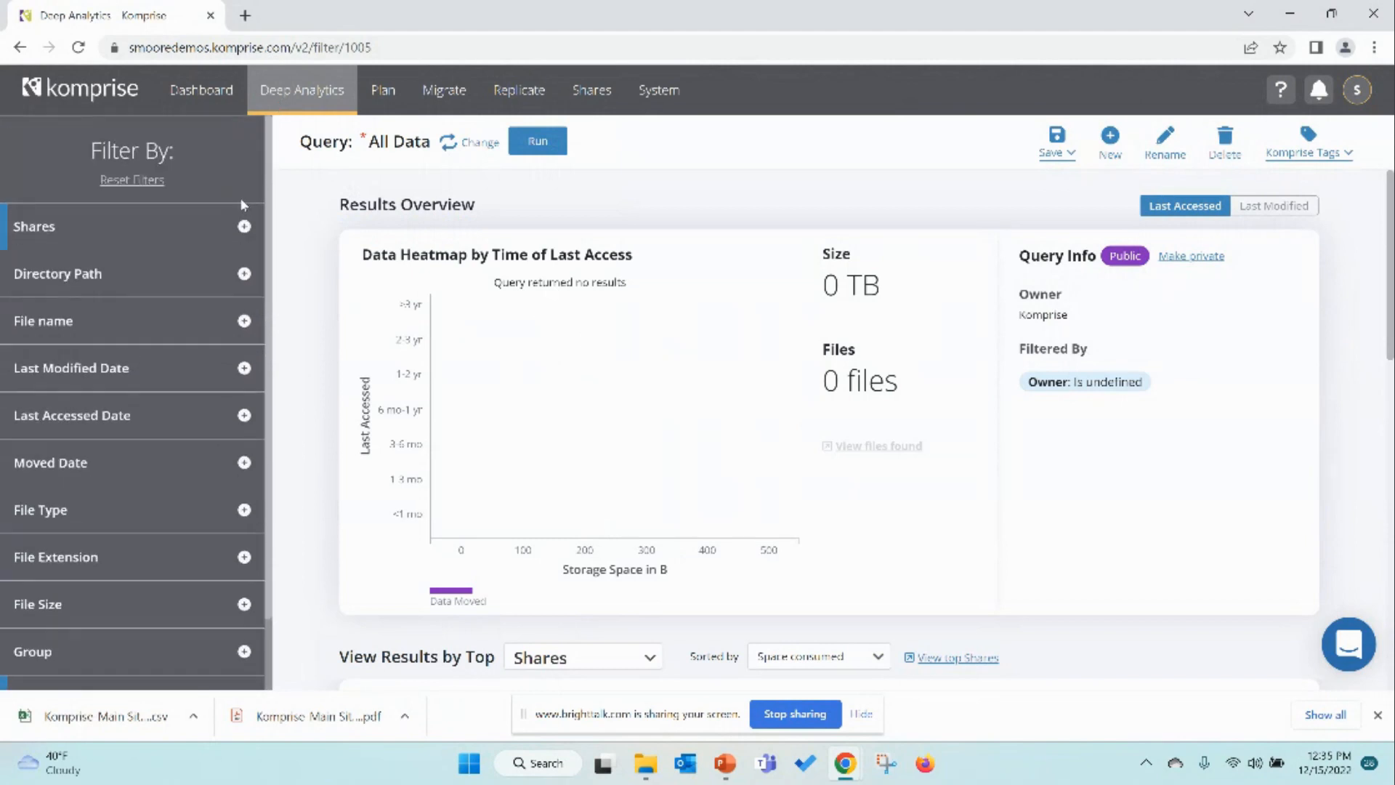
pyautogui.click(144, 182)
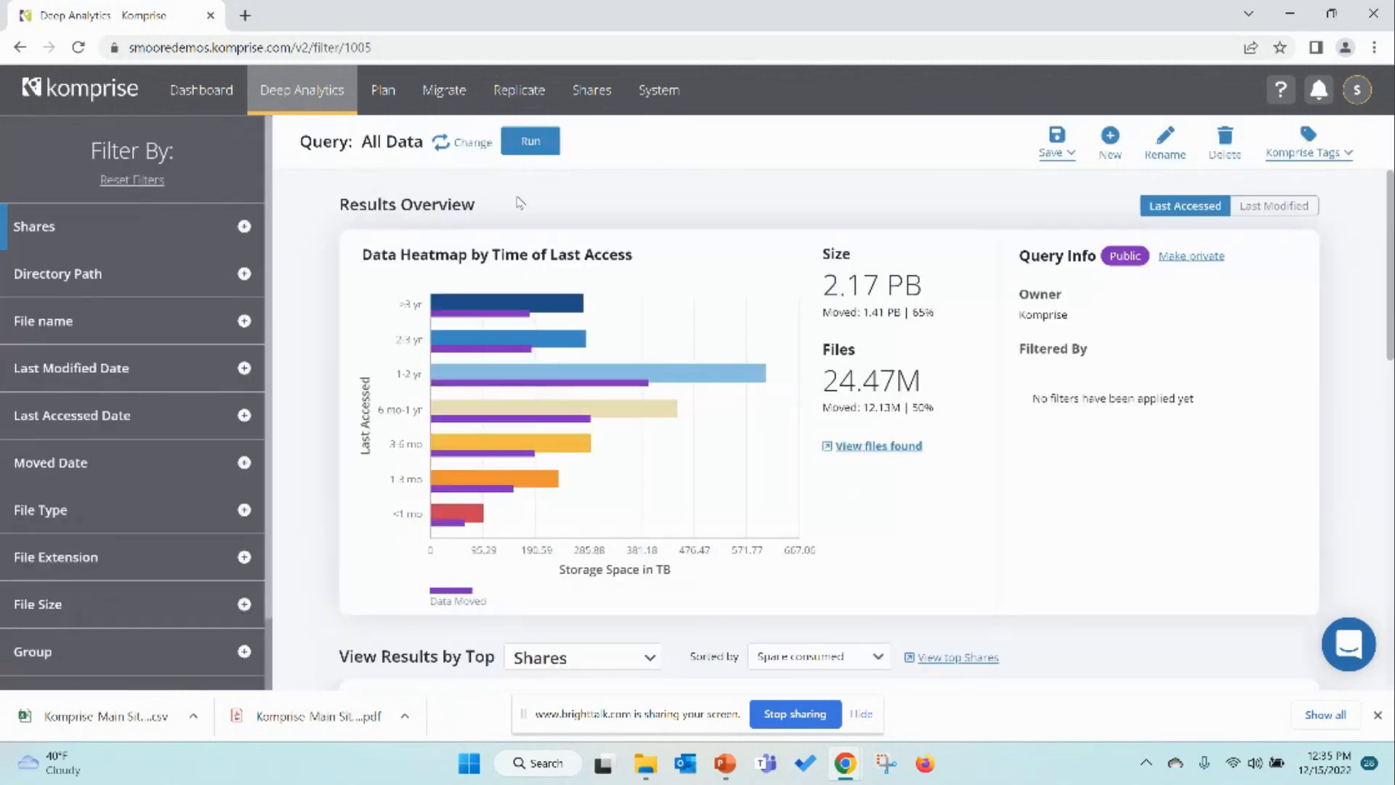
# Step: Return to the Continuous maintenance plan and view the Data tab of its plan analysis
pyautogui.click(386, 99)
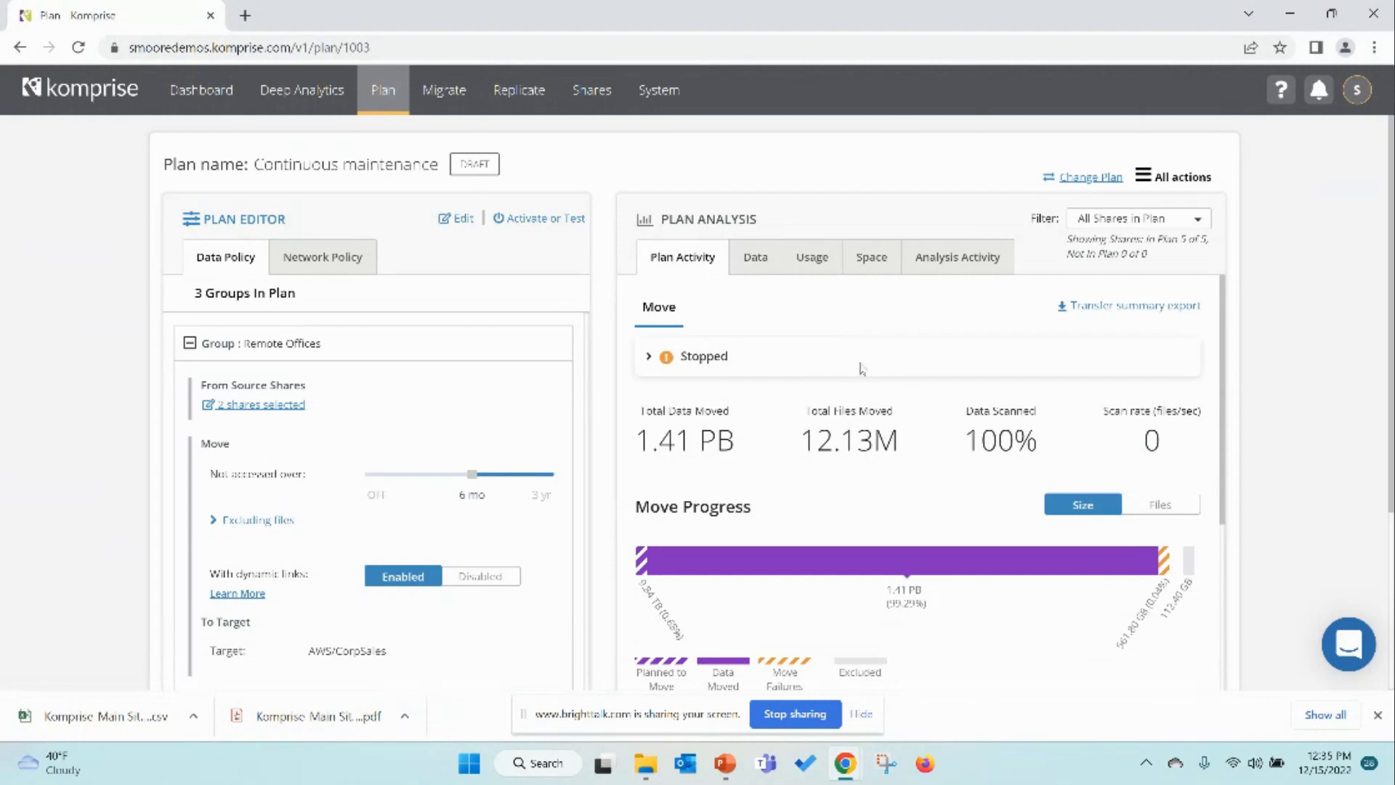
pyautogui.click(756, 262)
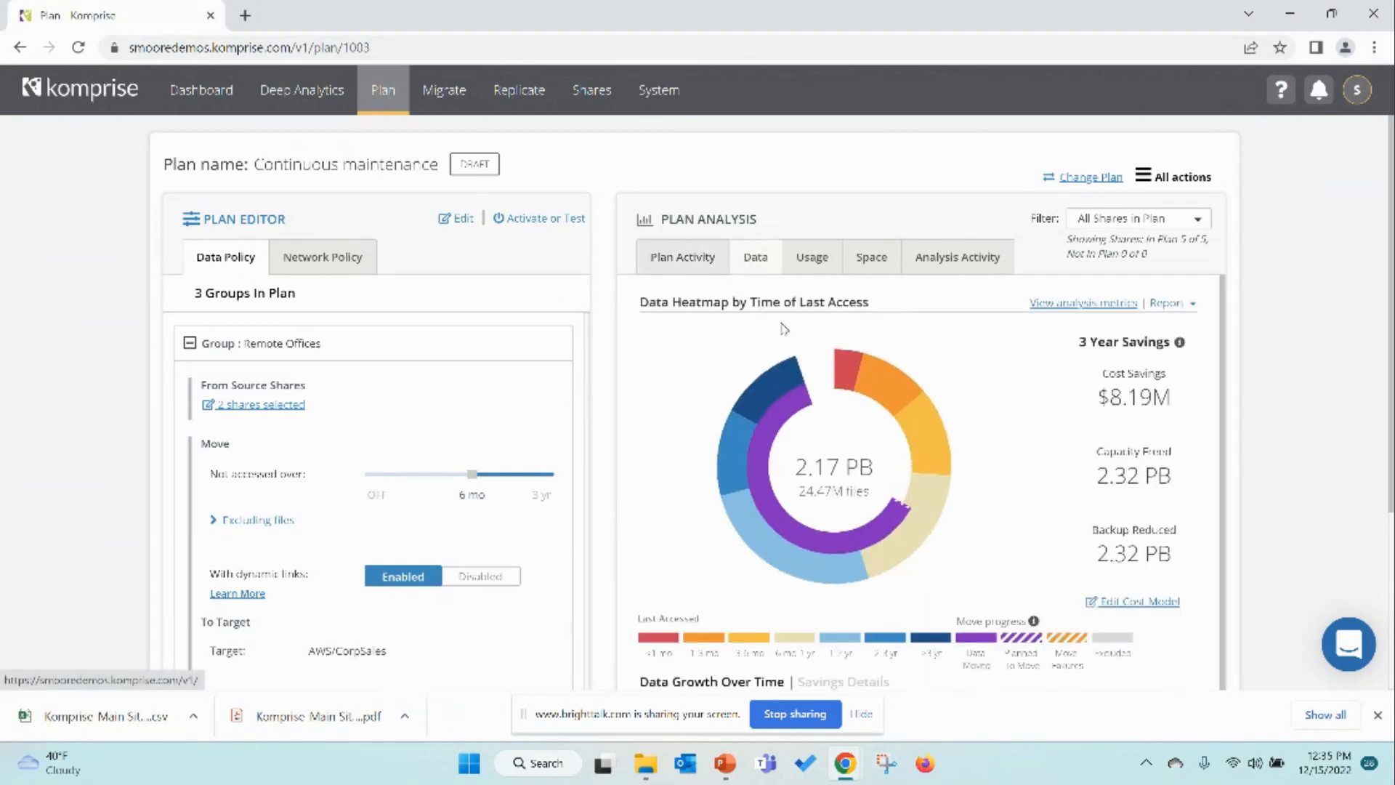